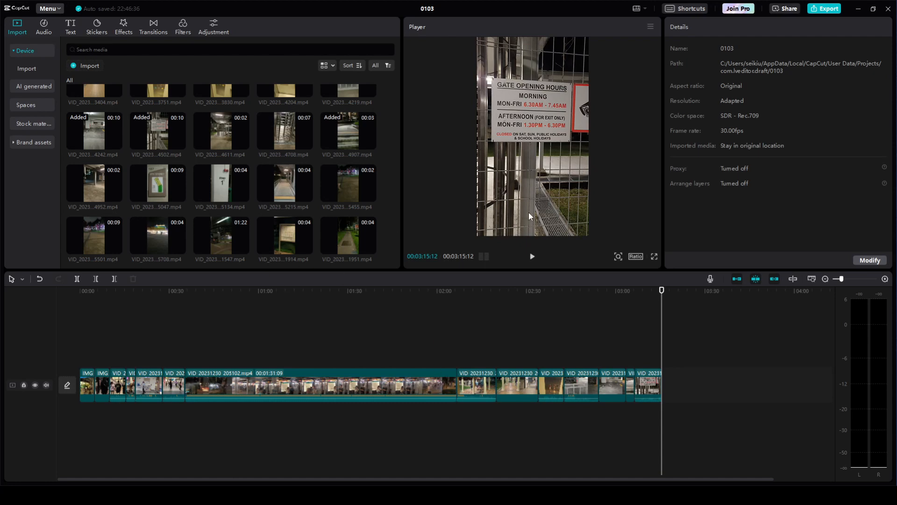
click(520, 333)
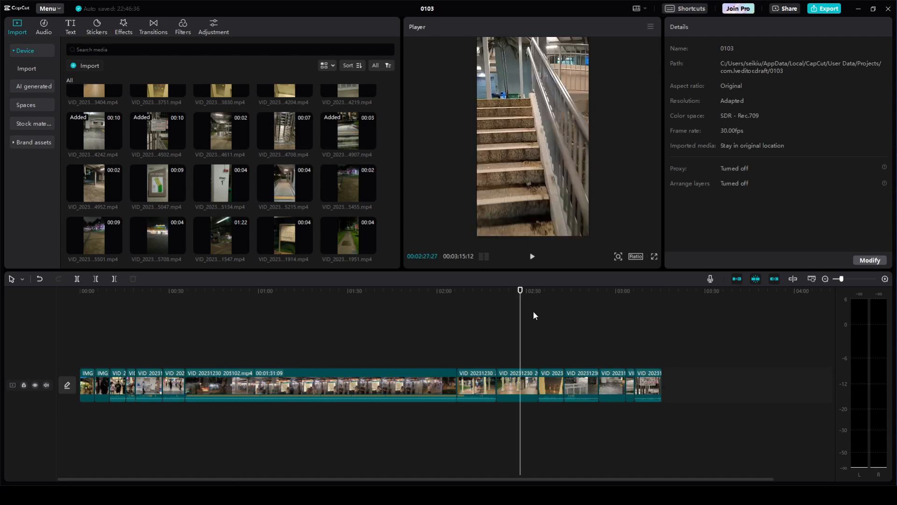
click(307, 324)
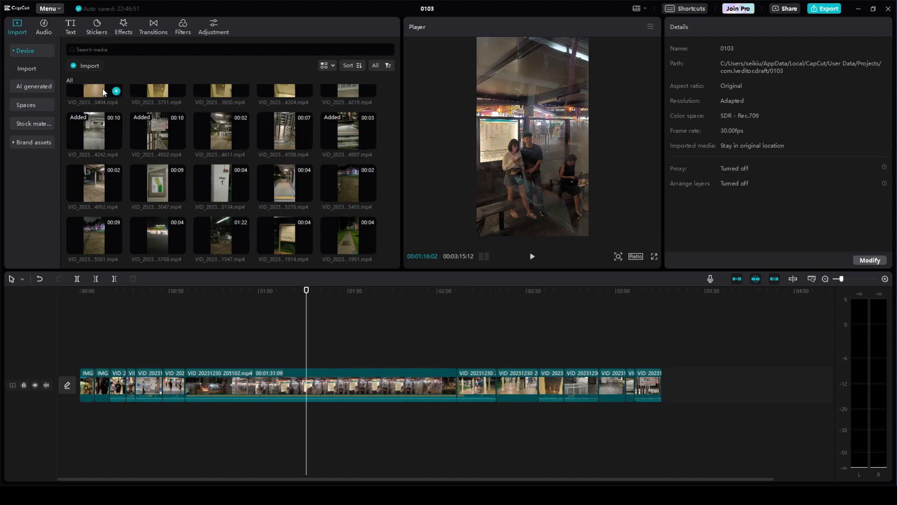
Look through the audio, text, sticker, effect, transition, filter and adjustment libraries.
click(43, 33)
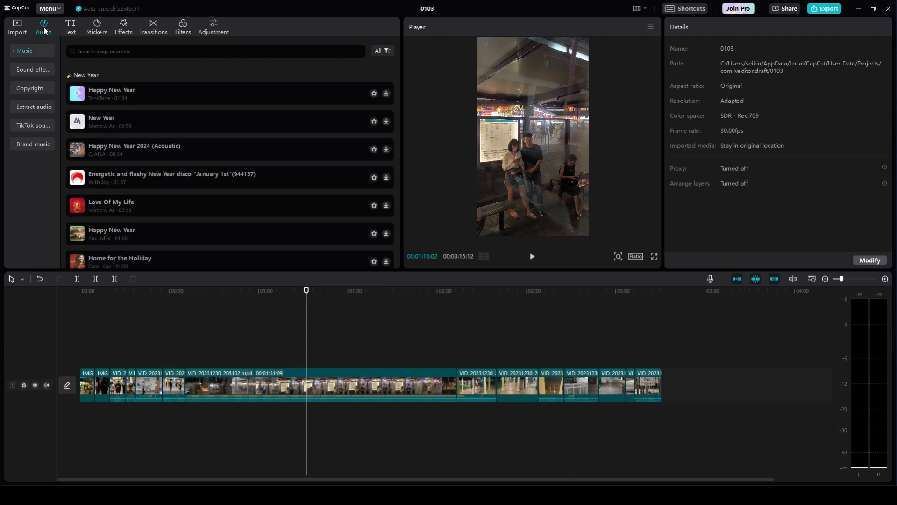
click(73, 30)
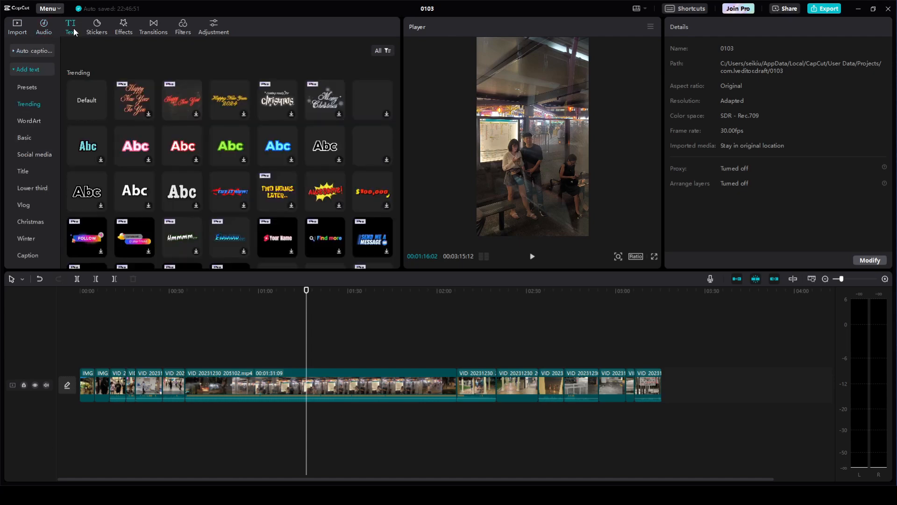
click(102, 26)
click(127, 27)
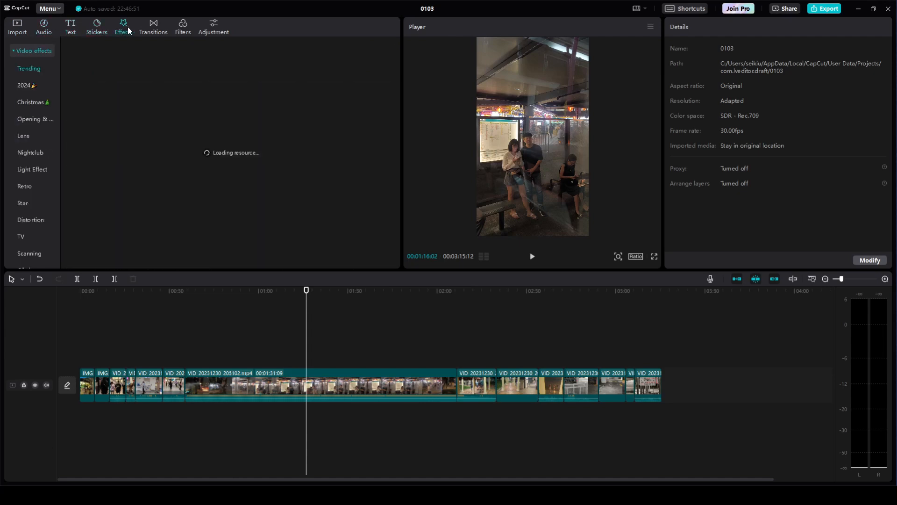
click(155, 28)
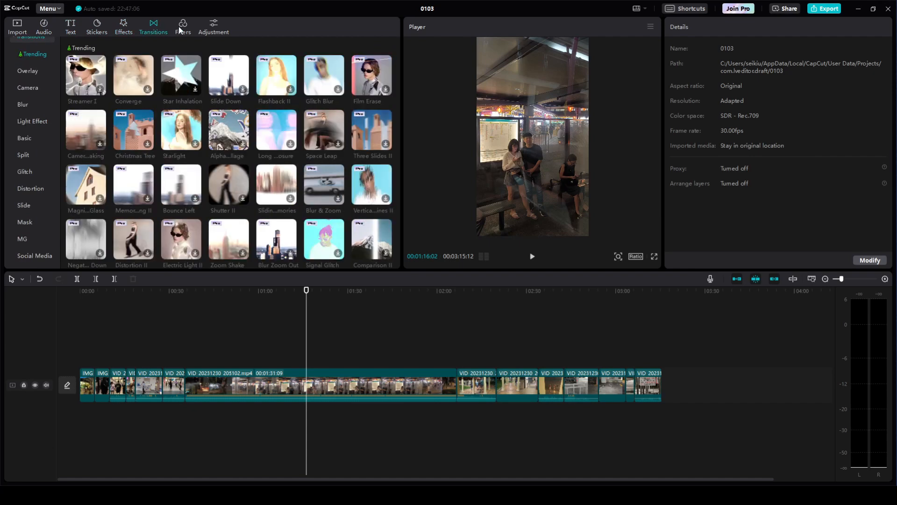
click(189, 30)
click(217, 31)
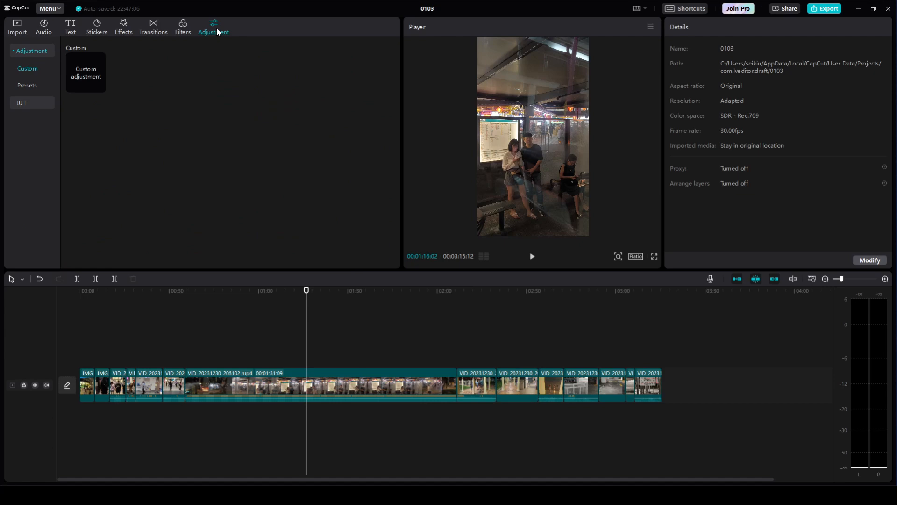
Preview the Shutter II transition and the sliding transition beside it in the trending transitions.
click(153, 26)
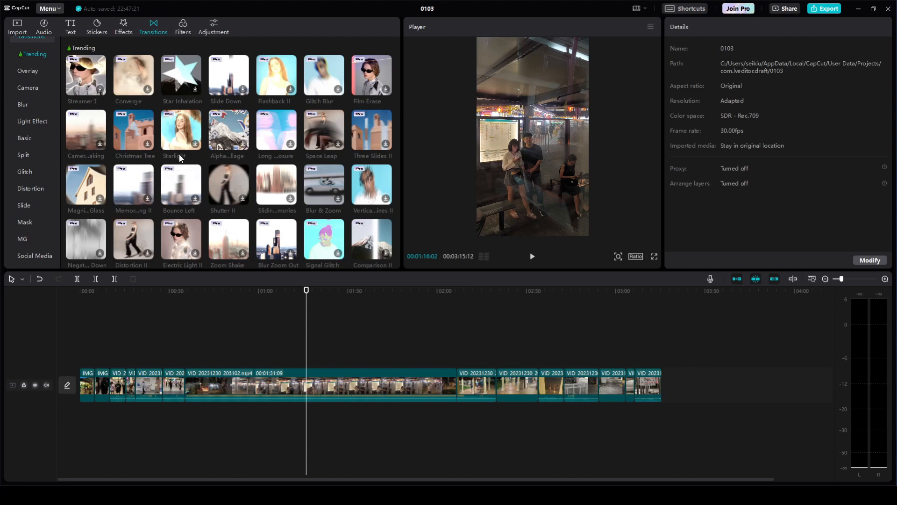
click(227, 182)
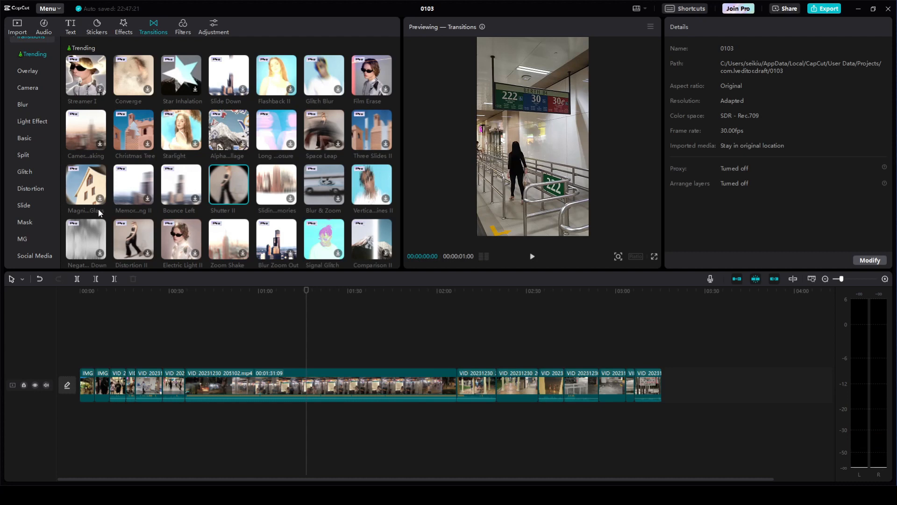
click(234, 175)
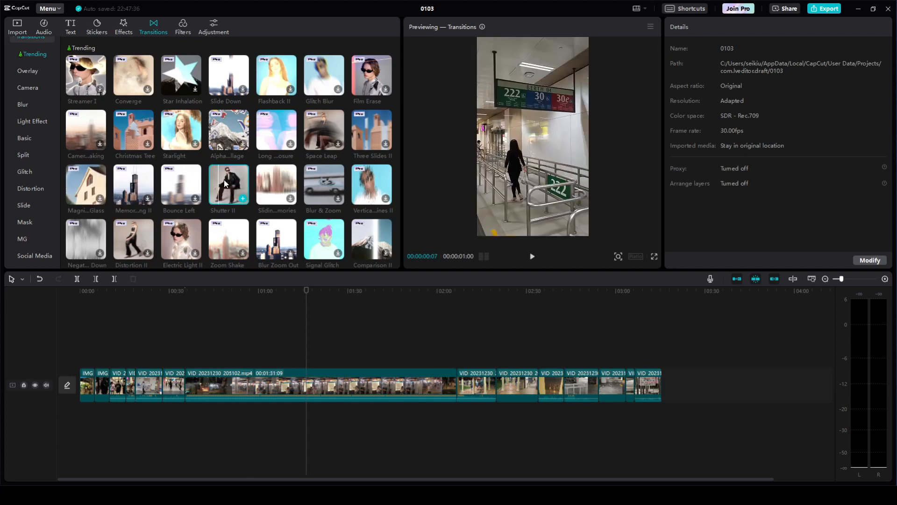
mouse_move(216, 183)
mouse_down()
mouse_move(234, 185)
mouse_move(225, 182)
mouse_up()
click(225, 182)
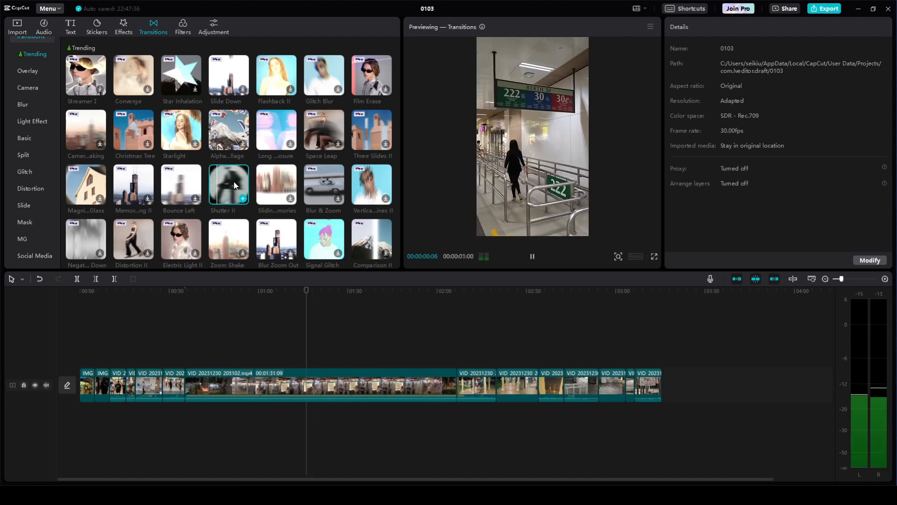
click(273, 180)
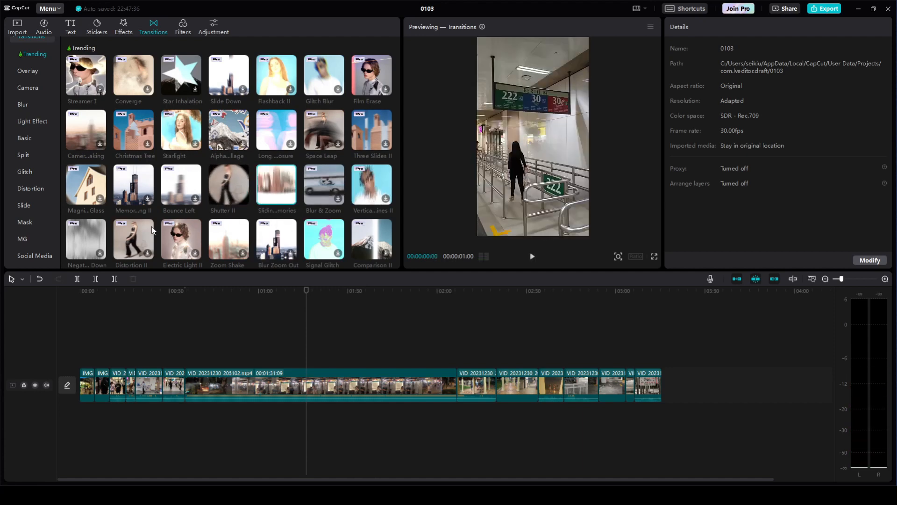
Preview Bottom Left II and Vertical Blur II, and browse the trending and overlay transitions through to the Camera category.
scroll(293, 208, down, 2)
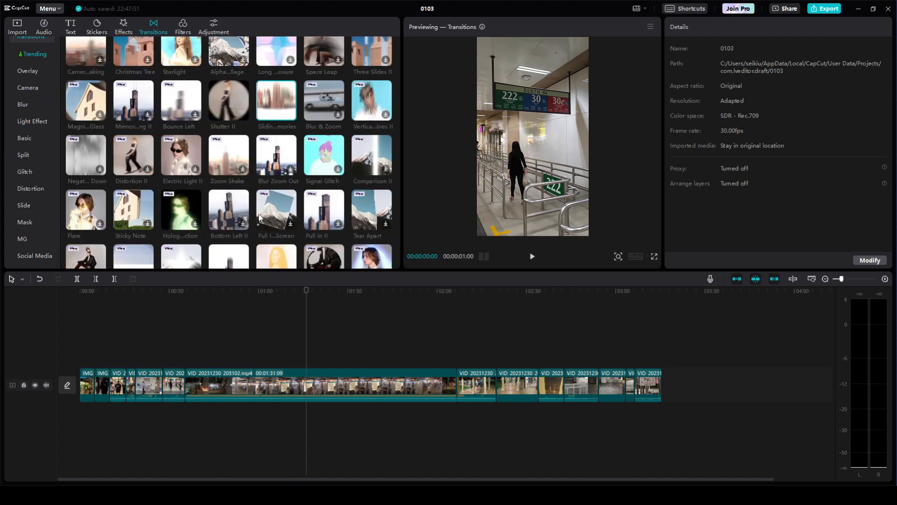
click(229, 206)
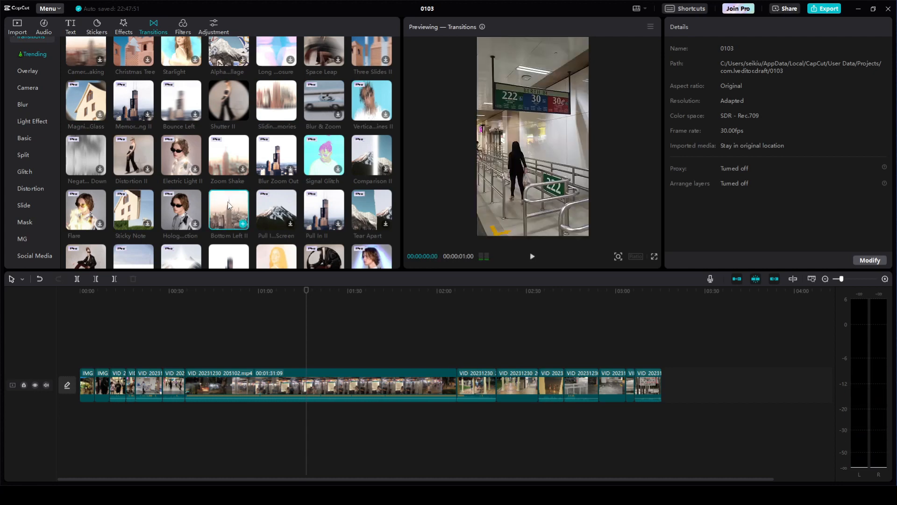
scroll(228, 201, down, 2)
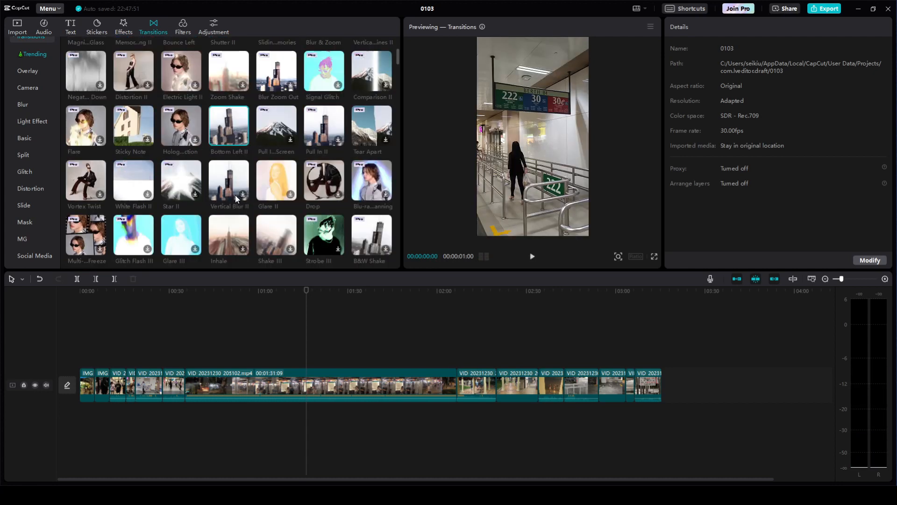
click(222, 180)
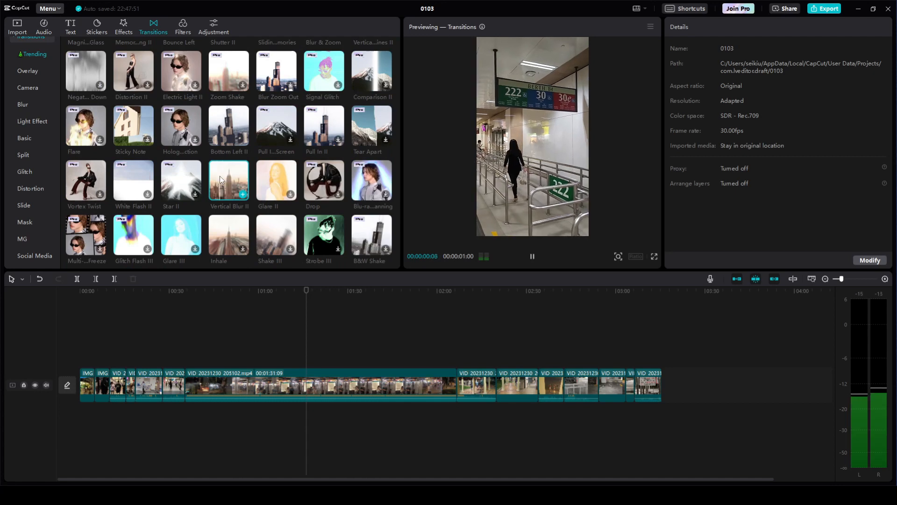
scroll(236, 183, down, 1)
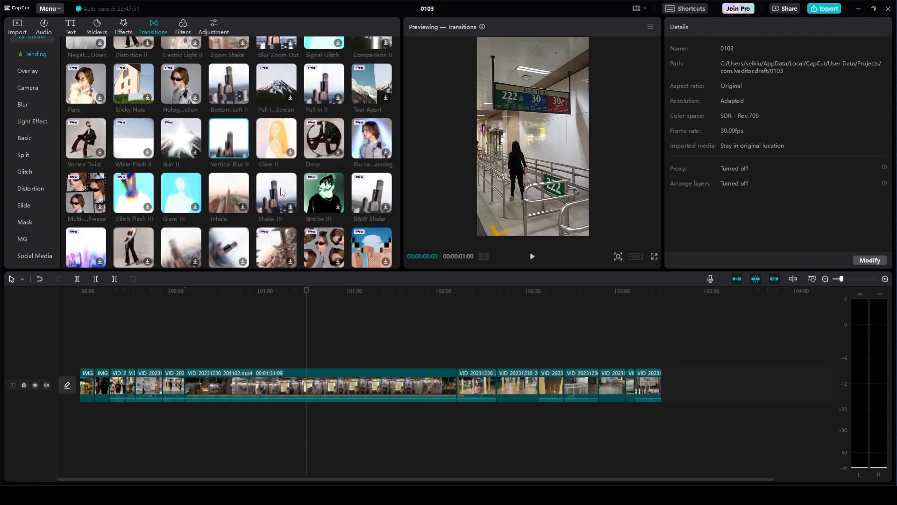
scroll(238, 209, down, 2)
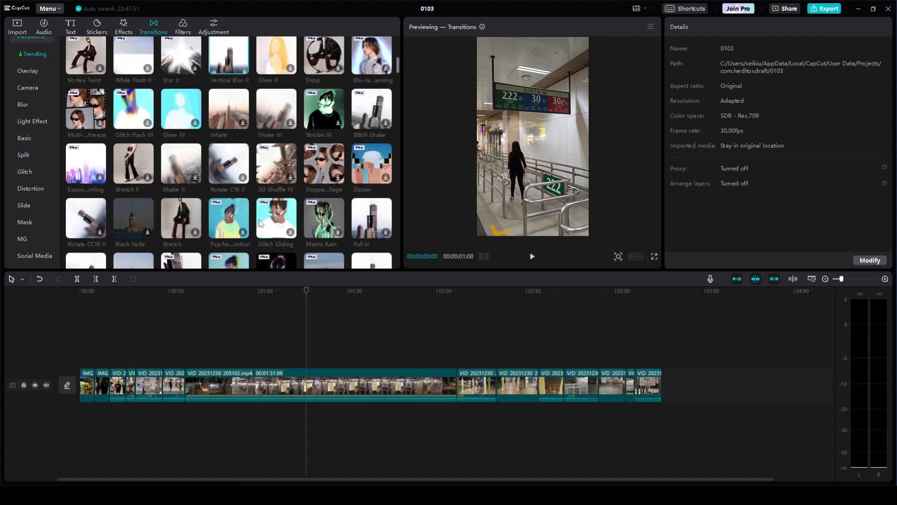
scroll(262, 214, down, 4)
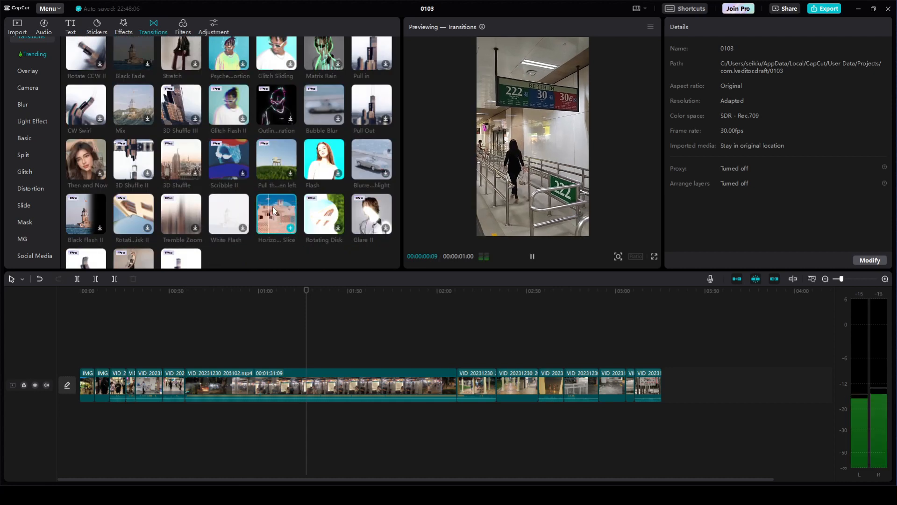
scroll(275, 206, down, 3)
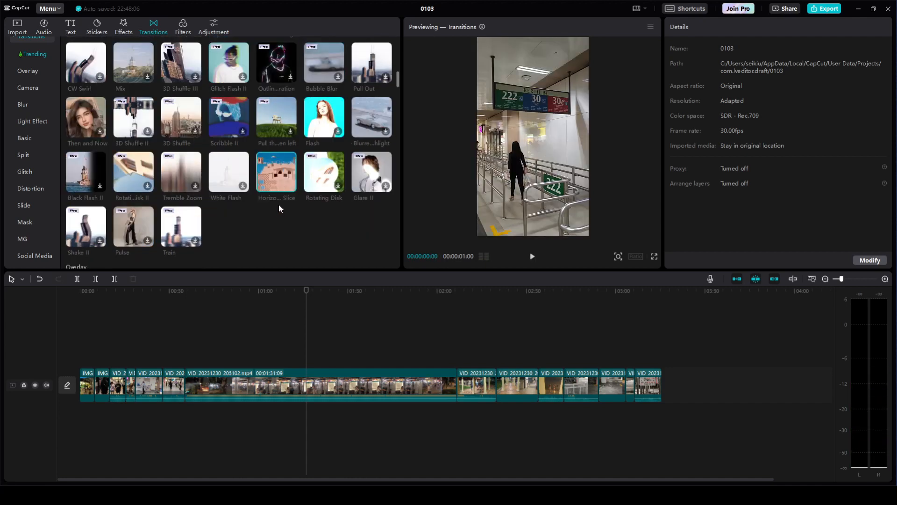
scroll(281, 205, down, 6)
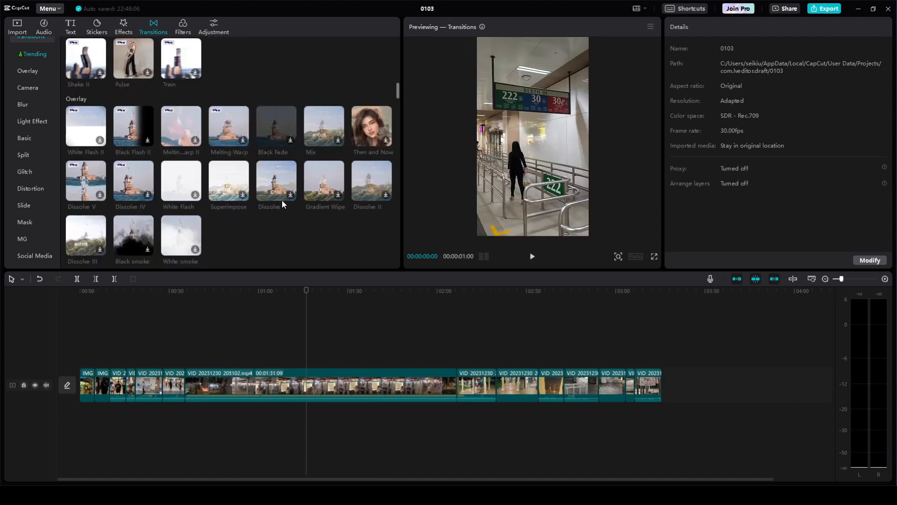
scroll(224, 189, down, 4)
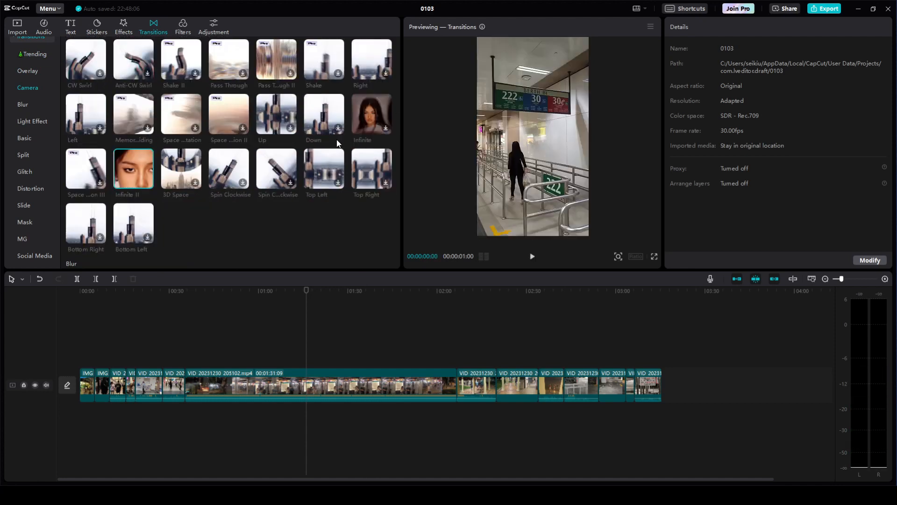
Add the Infinite camera transition at the start of the long 205102 clip, accepting duplicate frames without further reminders.
click(374, 110)
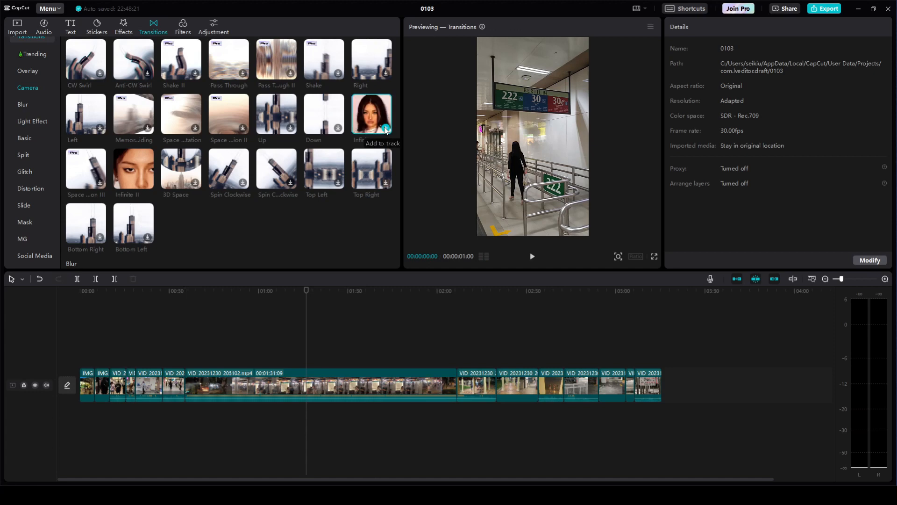
click(387, 129)
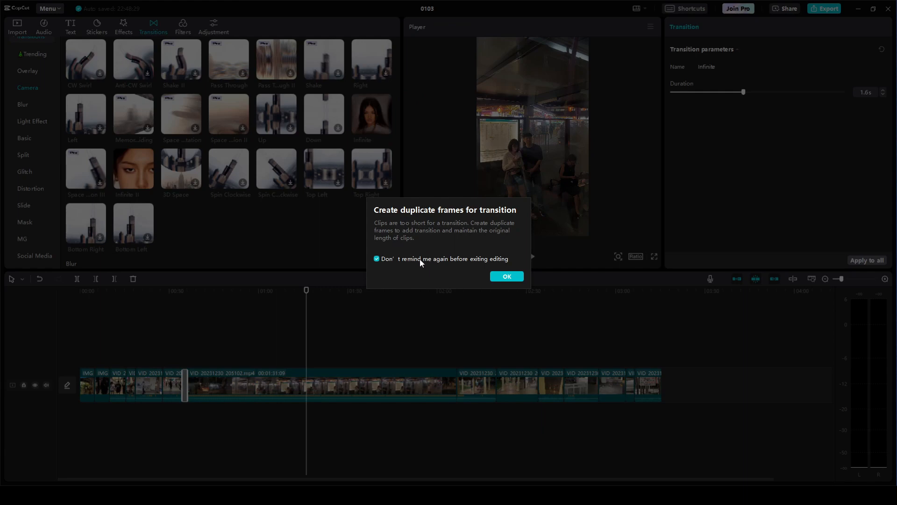
click(508, 277)
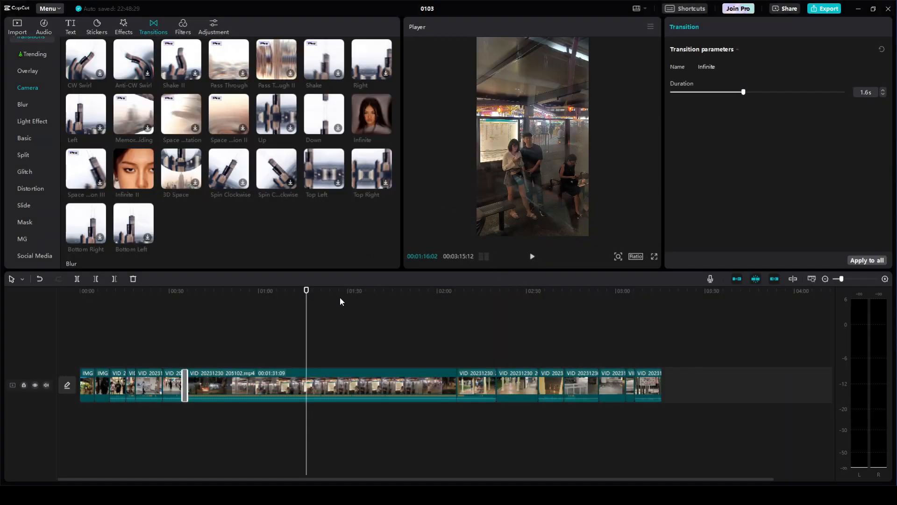
Check the frames around the added transition, and undo the Infinite transition before the long clip.
click(182, 343)
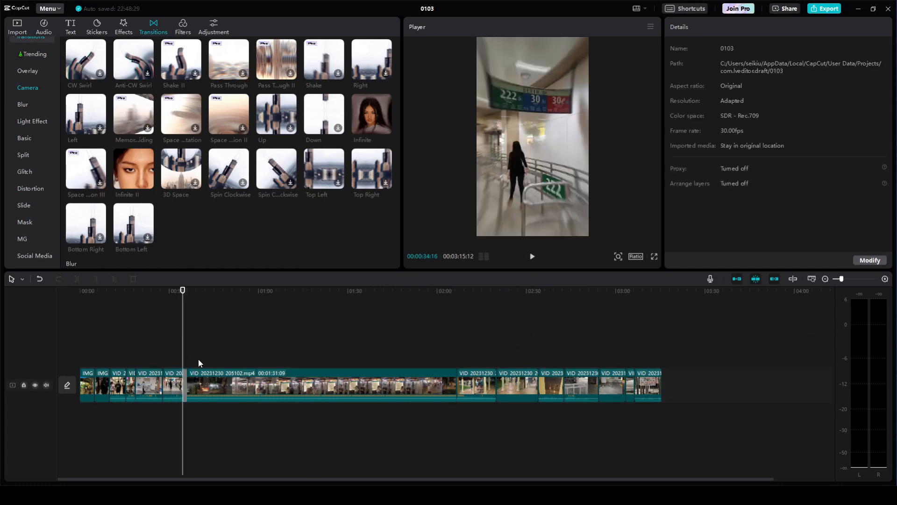
click(227, 338)
key(ctrl+z)
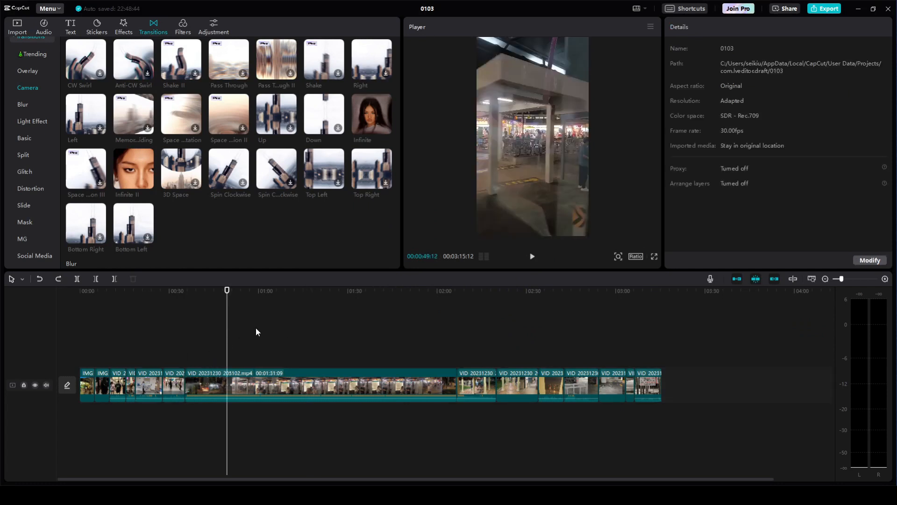
With the playhead at 00:00:13:15 in the third clip and all clips selected, add the Infinite transition at that clip's end.
click(181, 333)
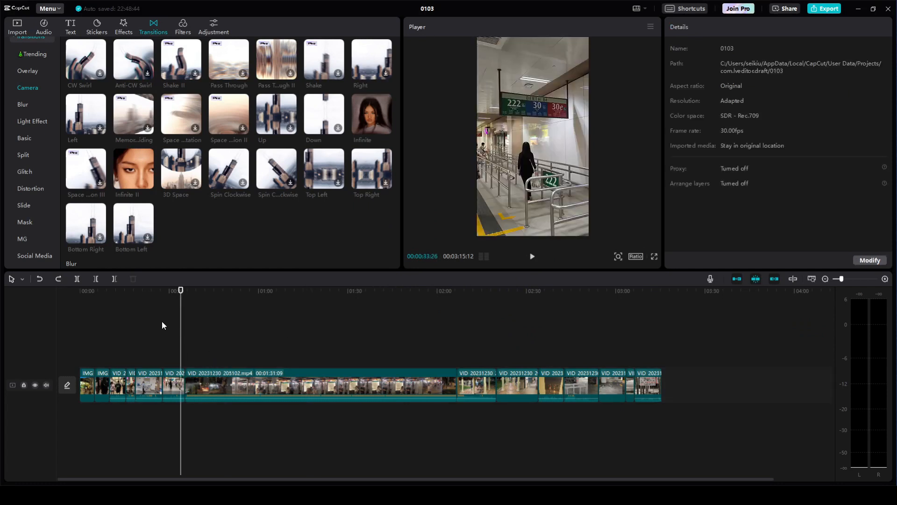
click(238, 328)
click(120, 326)
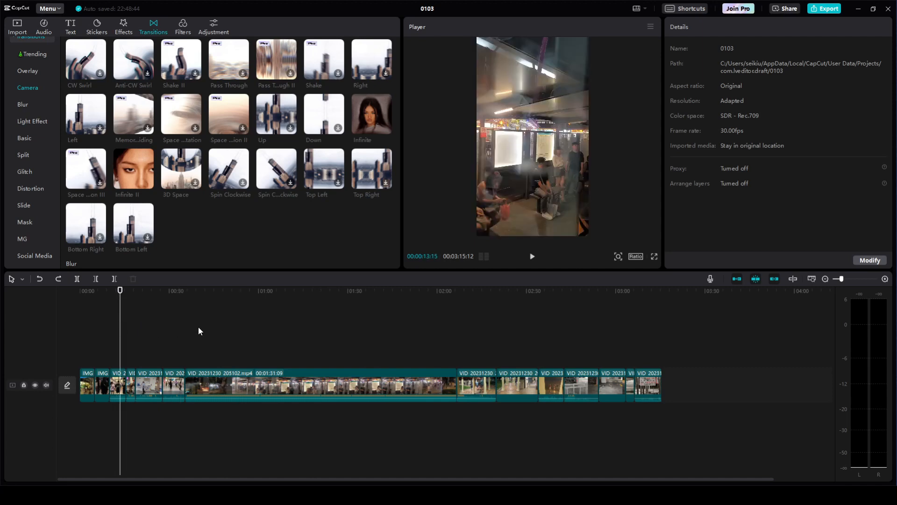
key(ctrl+a)
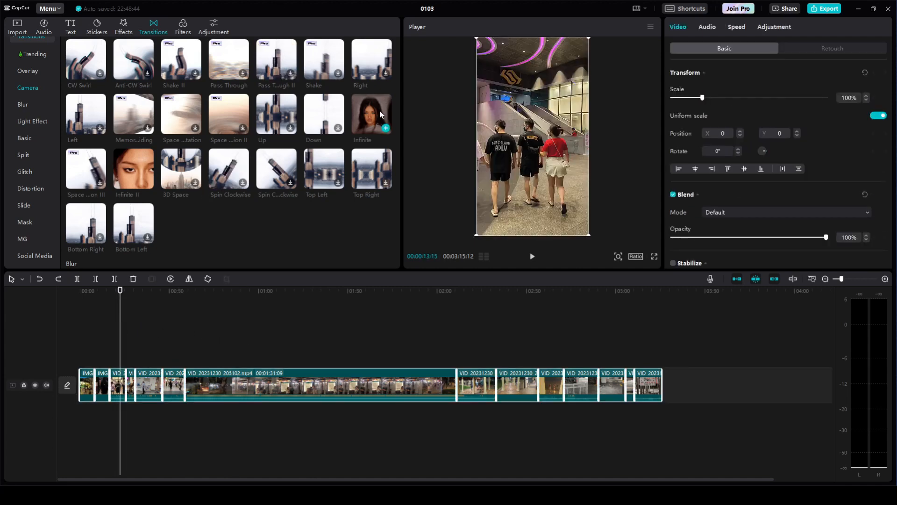
click(385, 129)
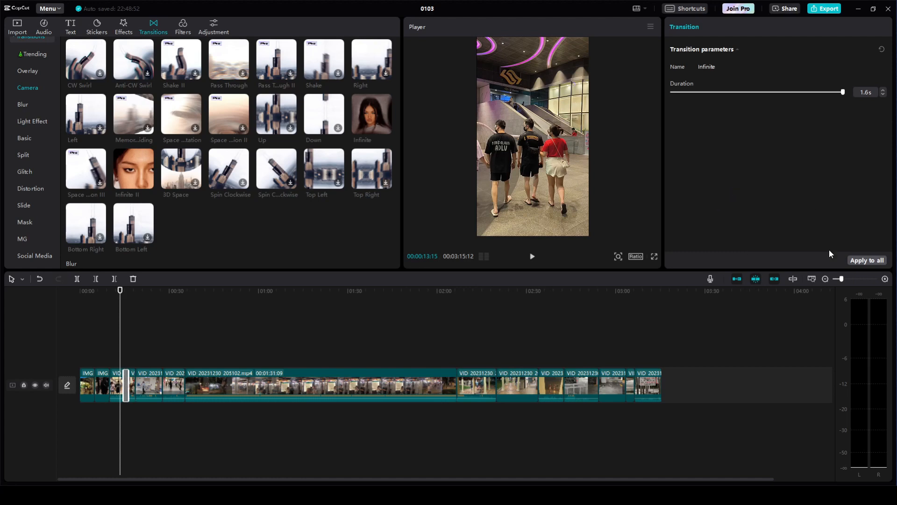
Apply the 1.6 s Infinite transition to all cuts between the timeline clips.
click(866, 263)
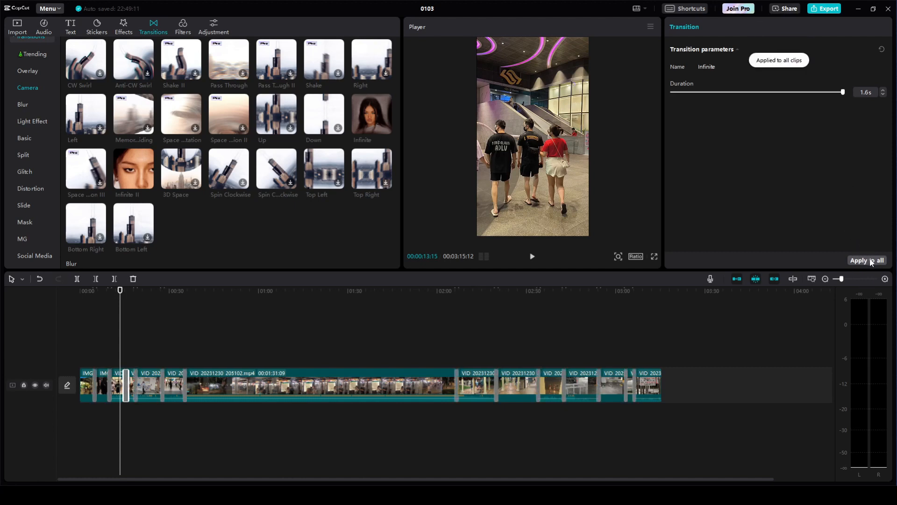
key(ctrl+z)
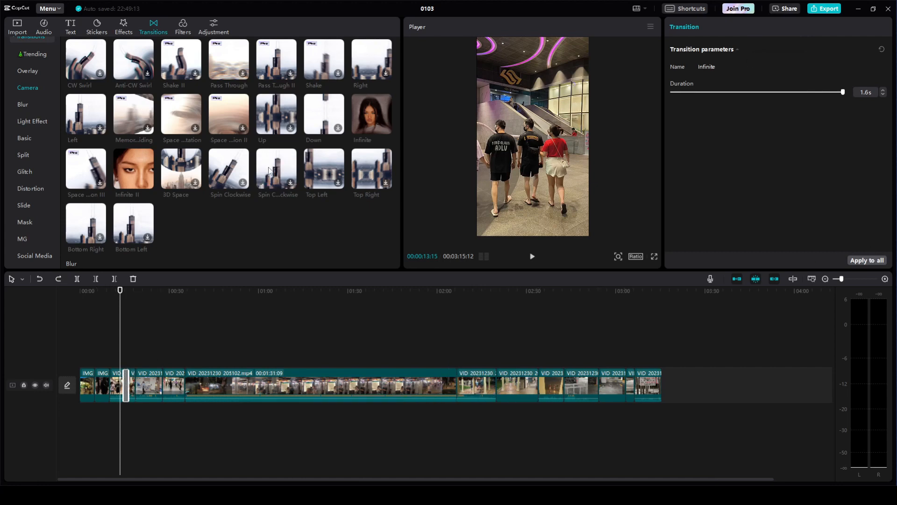
mouse_move(366, 116)
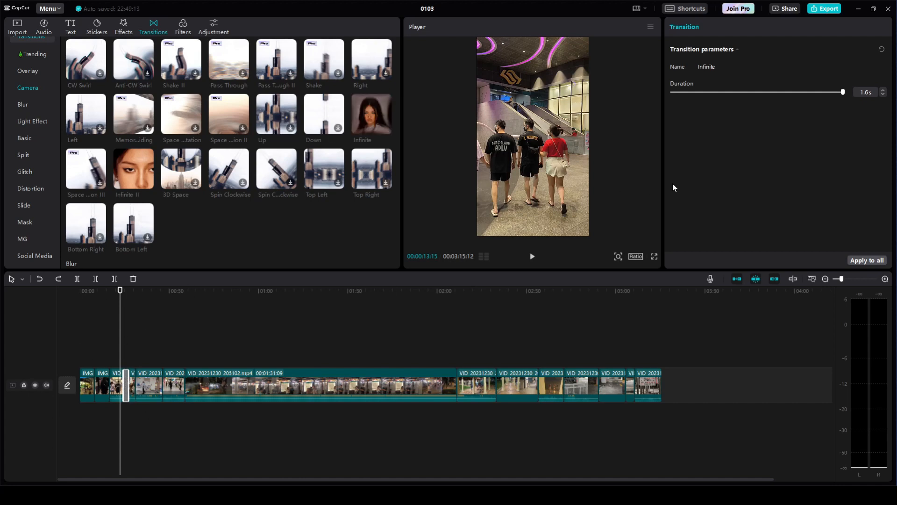
click(865, 261)
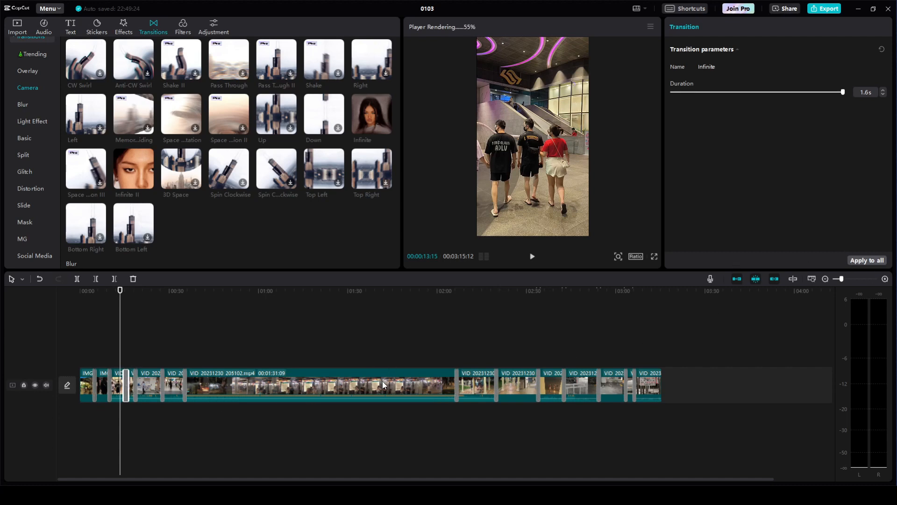
Play back the Infinite transition at the end of the long 205102 clip and check frames elsewhere along the timeline.
click(576, 346)
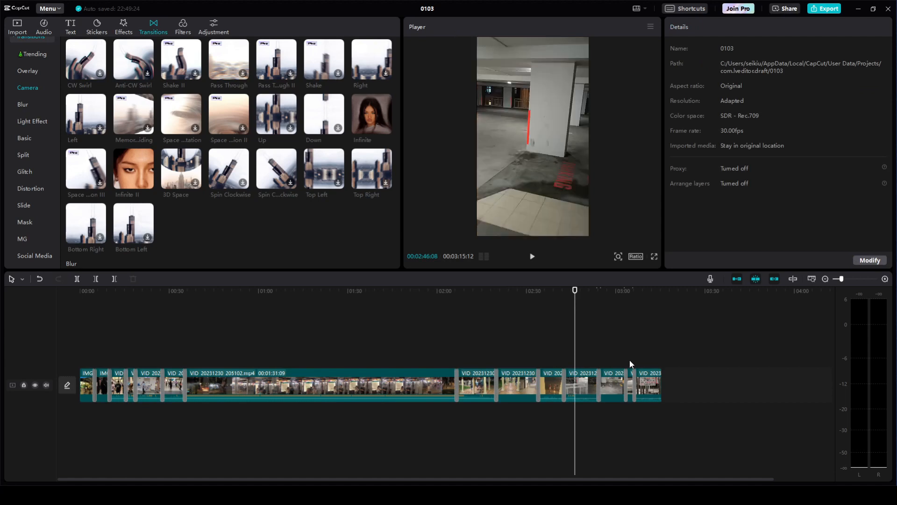
click(423, 348)
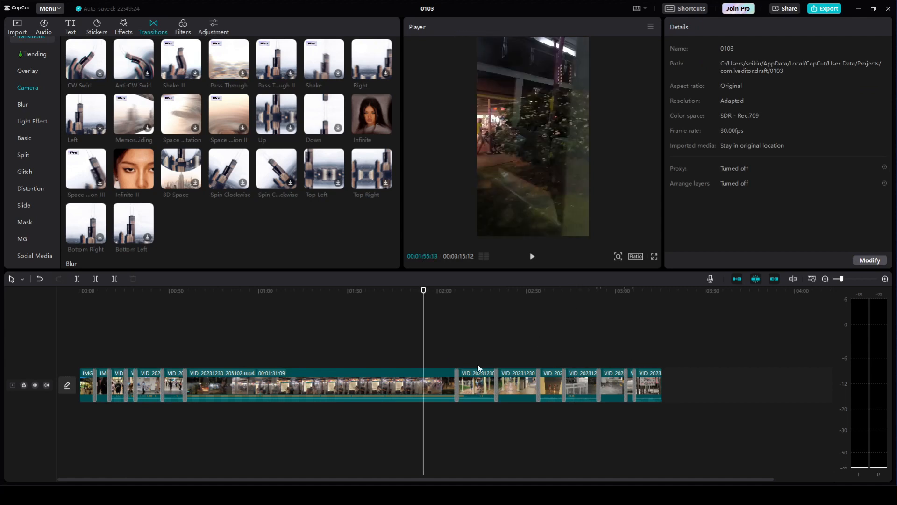
click(455, 381)
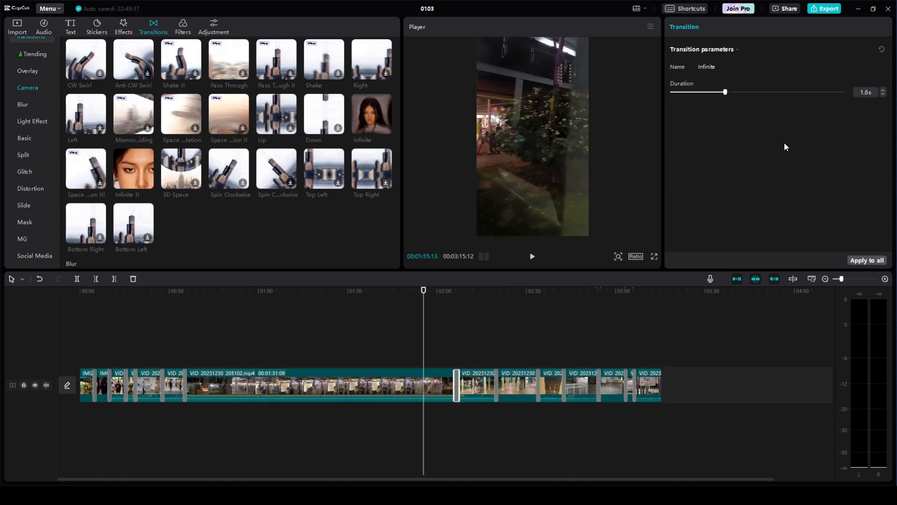
click(477, 343)
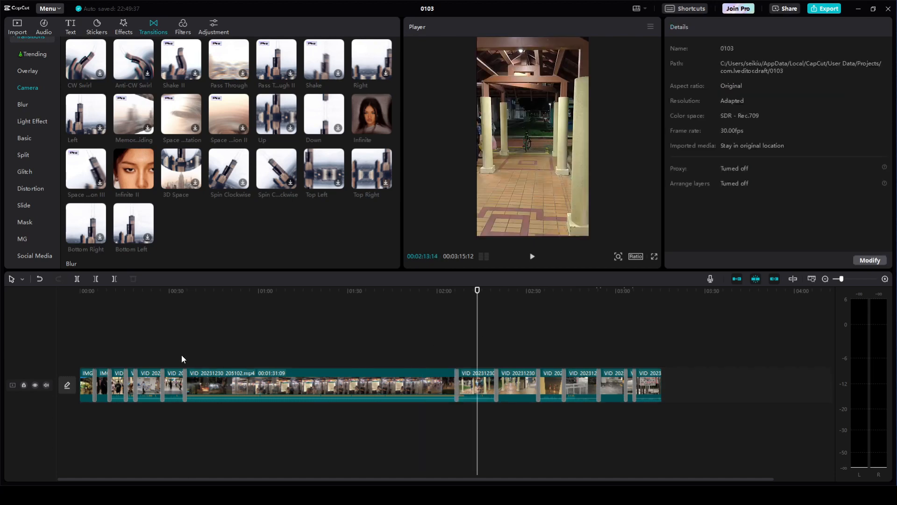
click(452, 358)
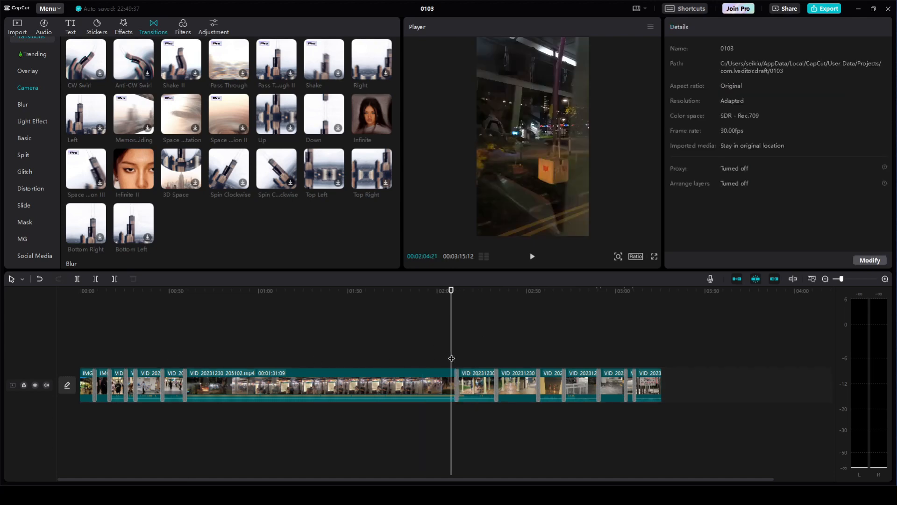
key(space)
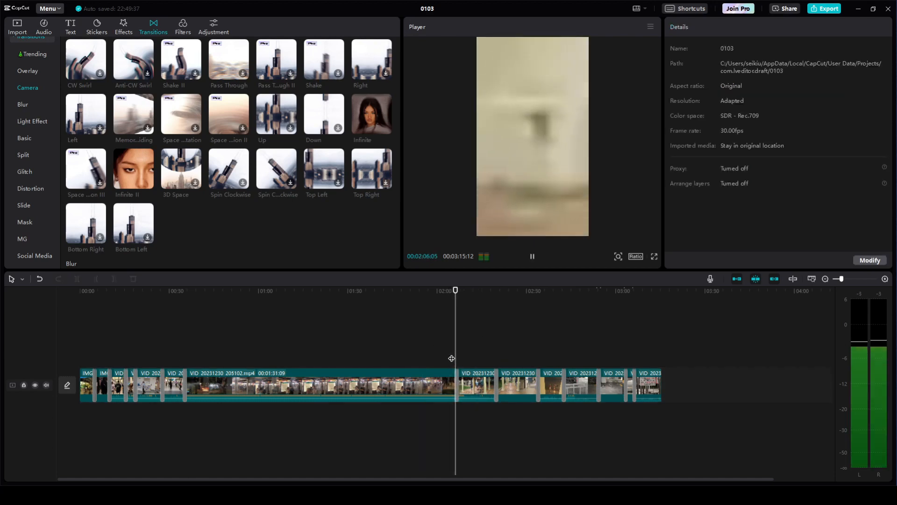
click(491, 363)
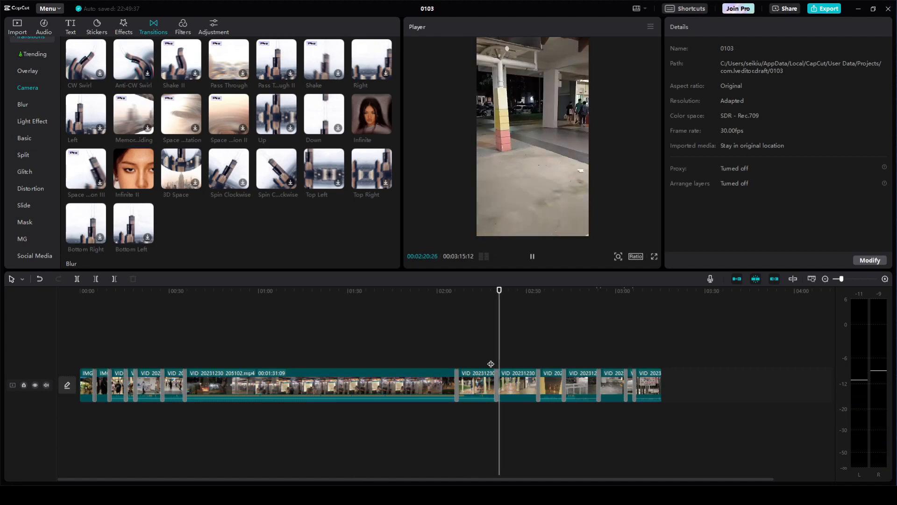
click(448, 358)
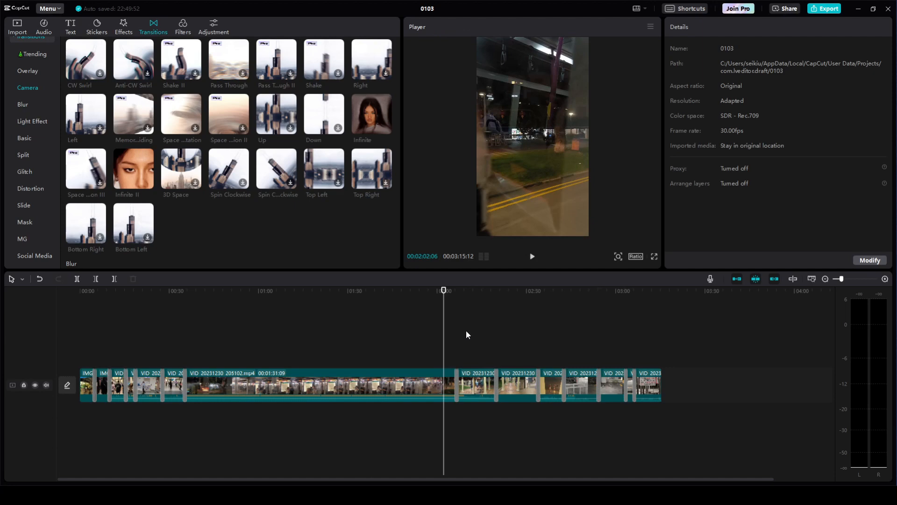
click(477, 335)
click(336, 333)
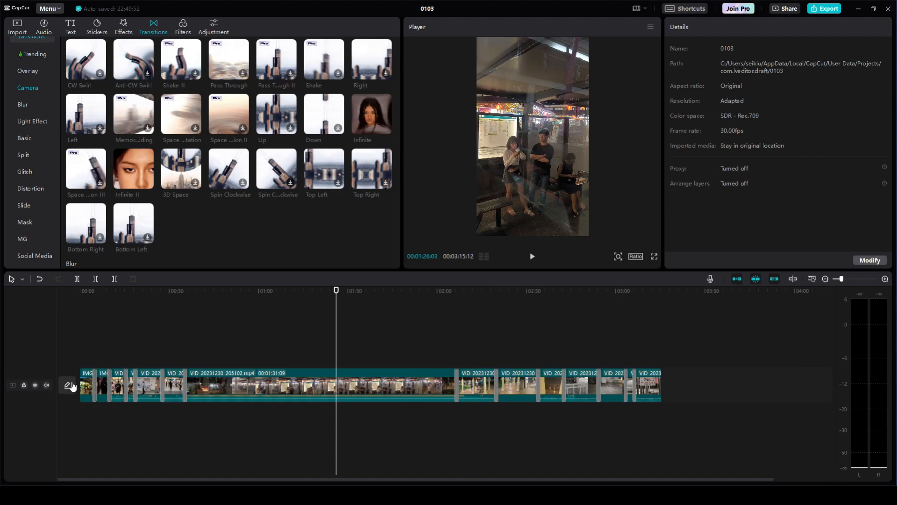
click(138, 342)
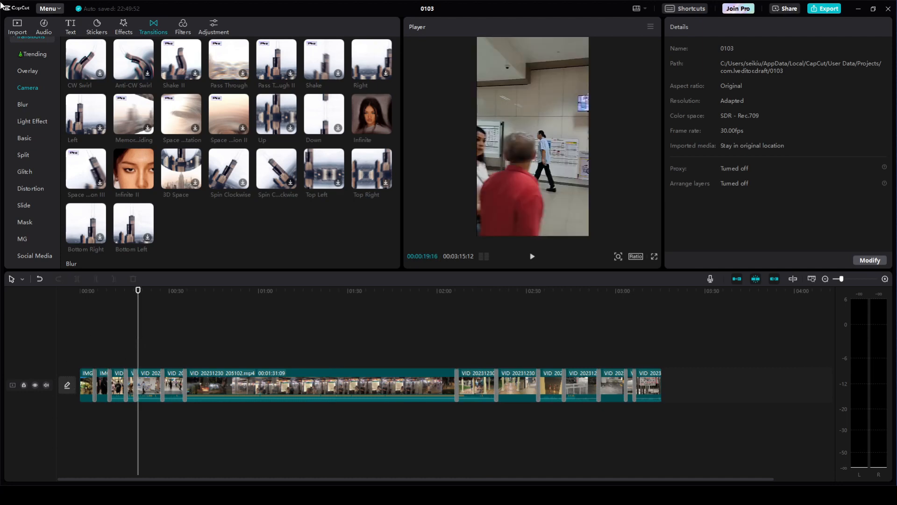
Preview the CUDDLY and Boop! text templates in the Pet category, and add Boop! at the very start of the timeline.
click(65, 27)
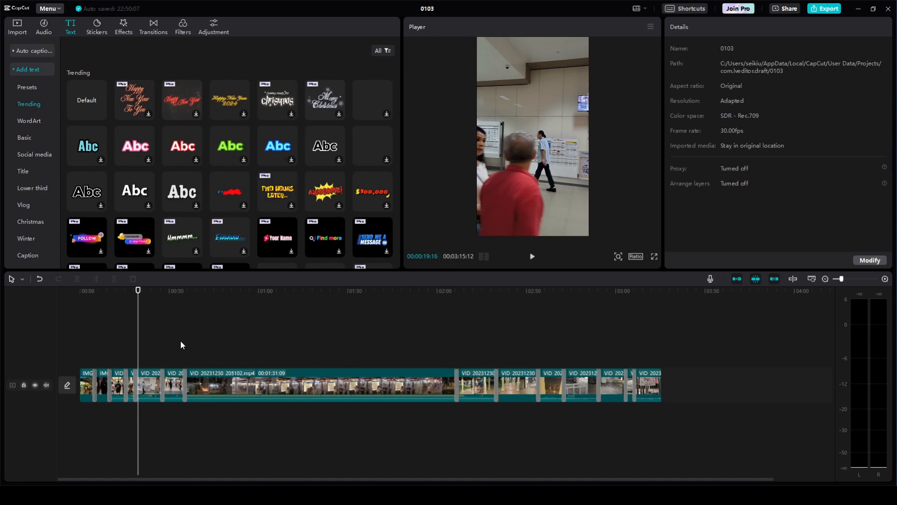
click(116, 342)
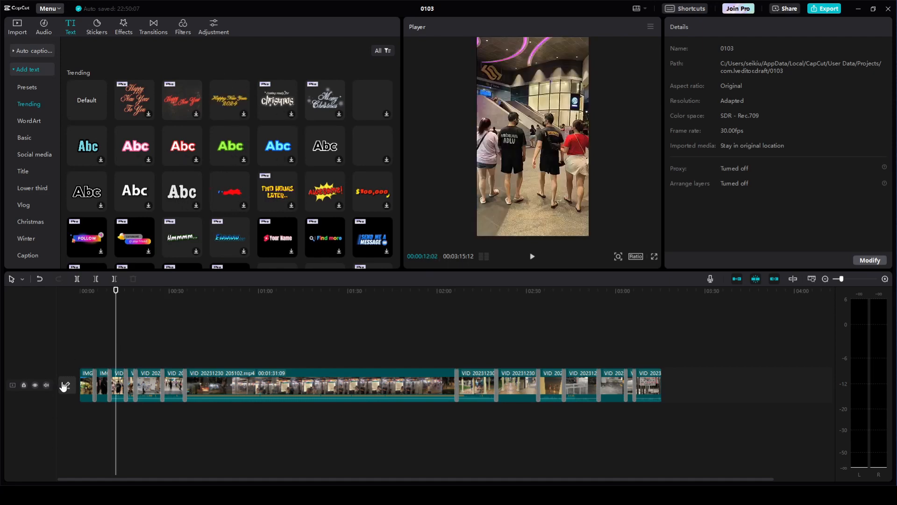
click(104, 338)
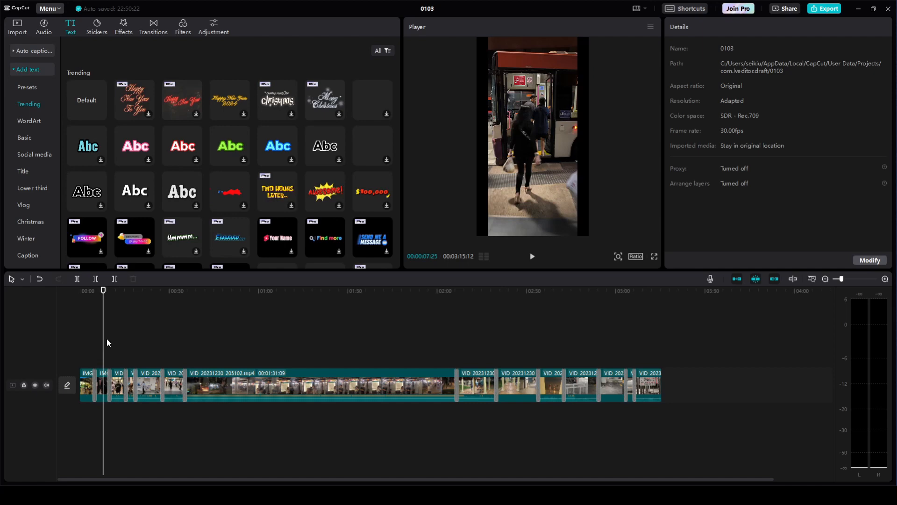
click(82, 349)
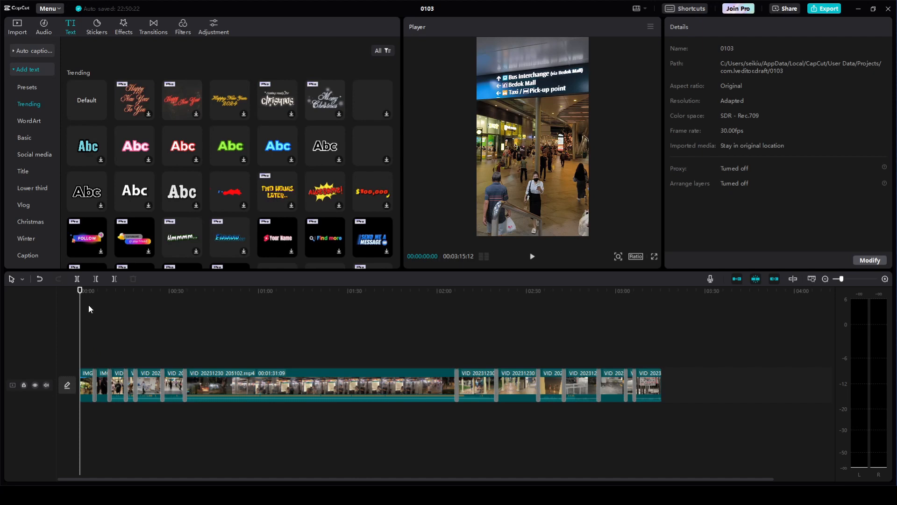
scroll(240, 131, down, 15)
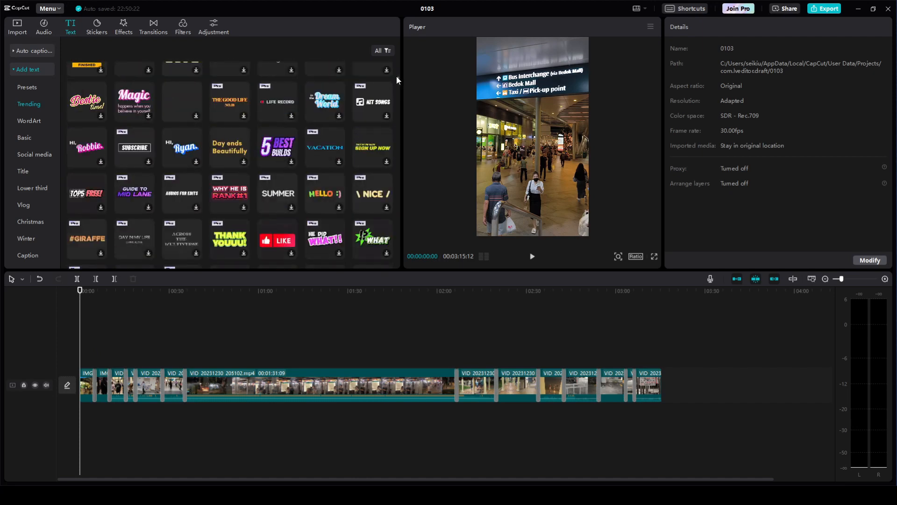
drag(398, 77, 396, 249)
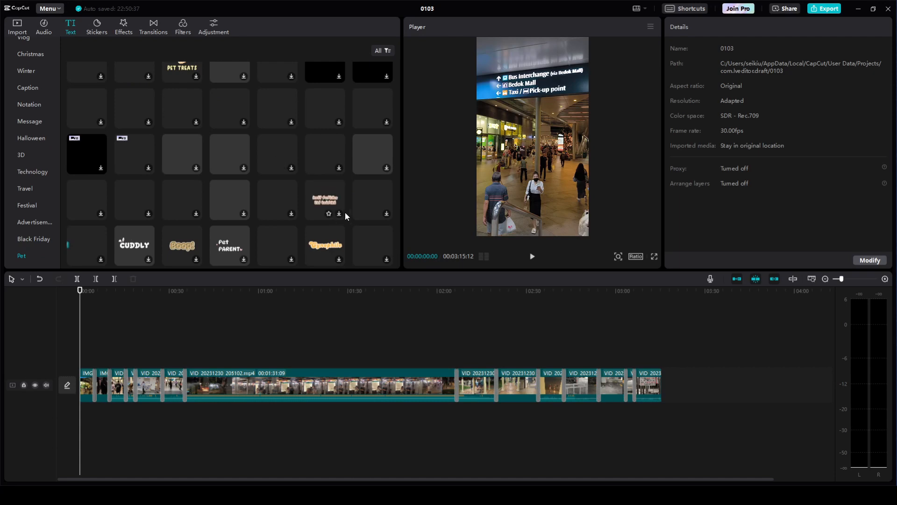
click(133, 246)
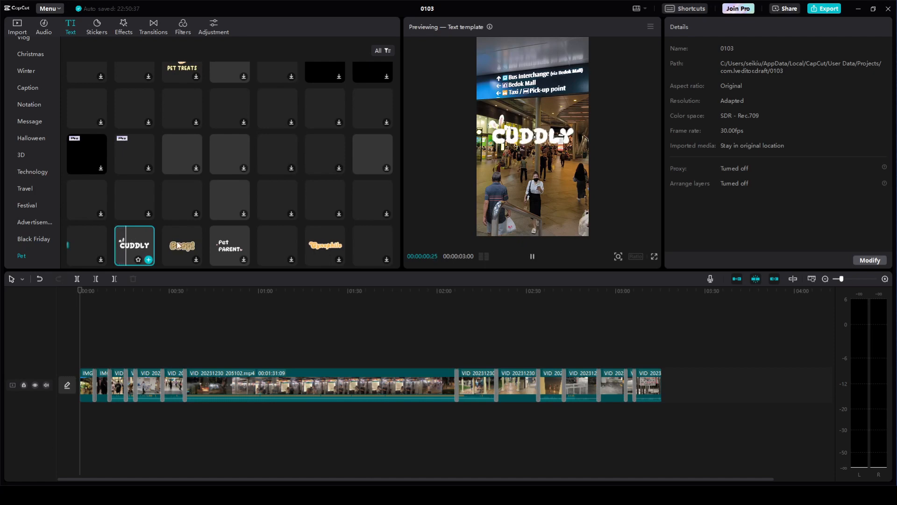
click(177, 241)
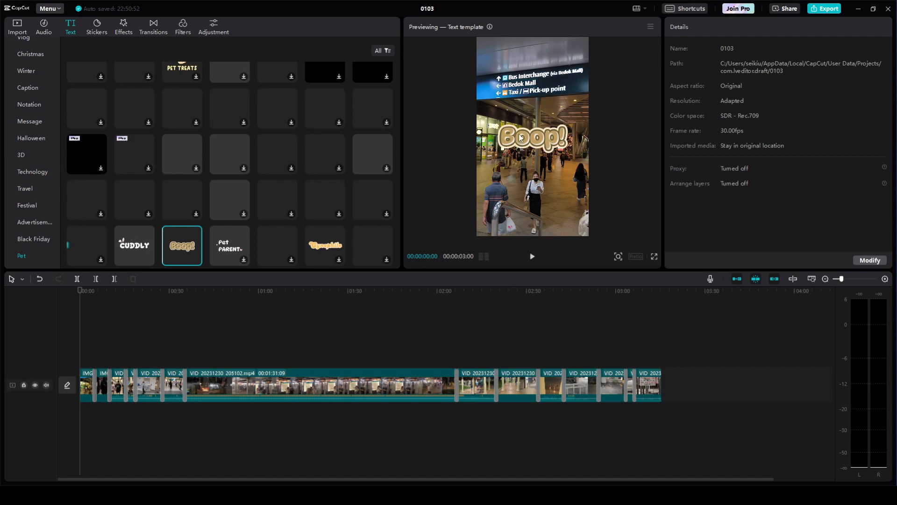
mouse_move(194, 262)
click(196, 260)
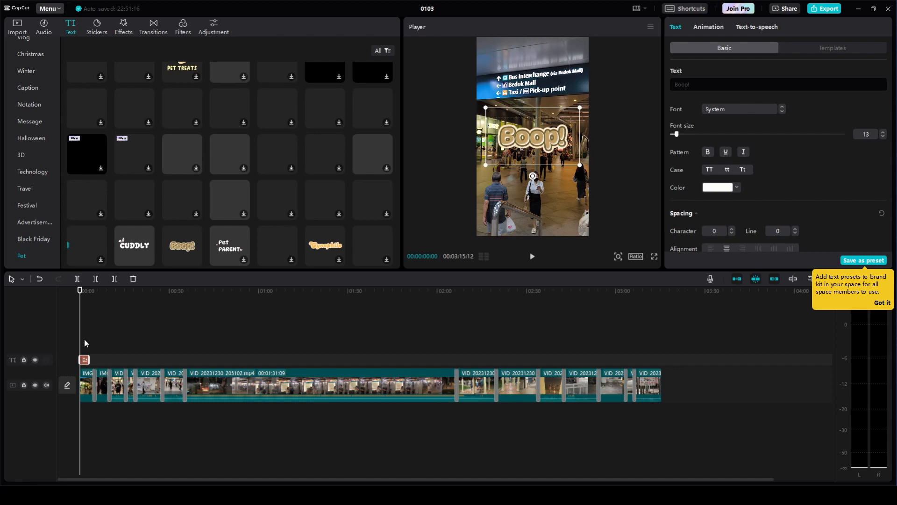
Open the Boop! title's text for editing in the preview, and place the playhead at 00:00:04:06, past the title.
scroll(84, 343, up, 3)
scroll(91, 348, up, 1)
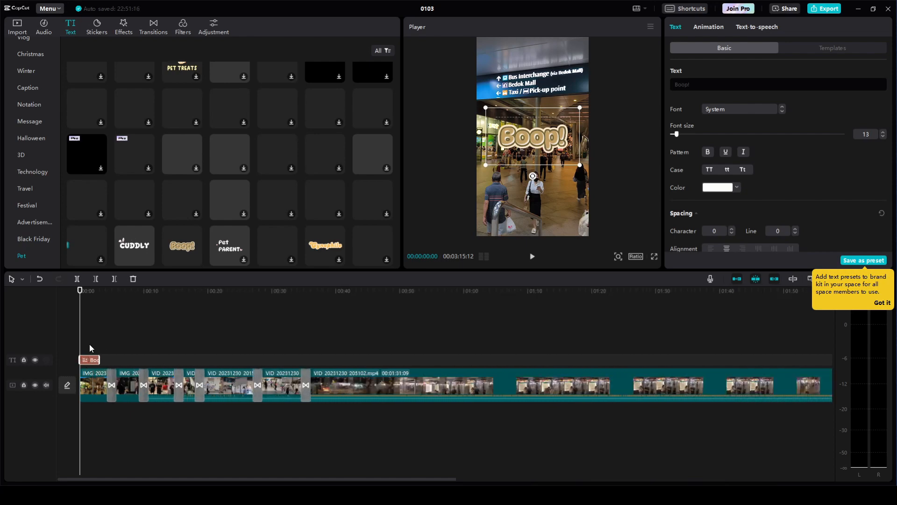
scroll(113, 344, up, 4)
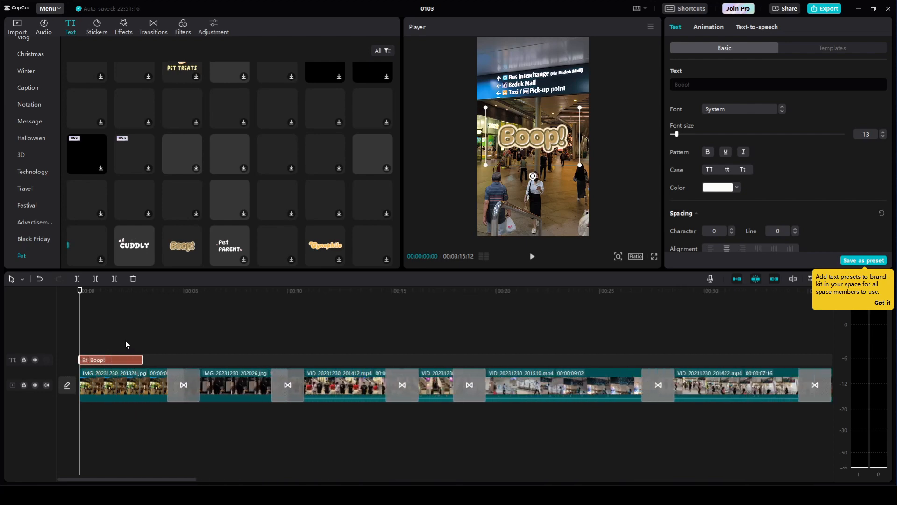
scroll(126, 343, up, 1)
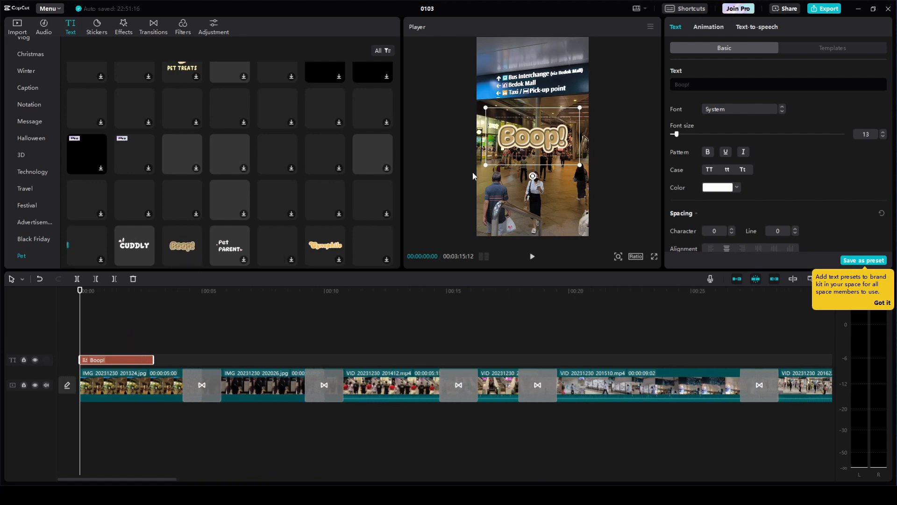
double_click(526, 137)
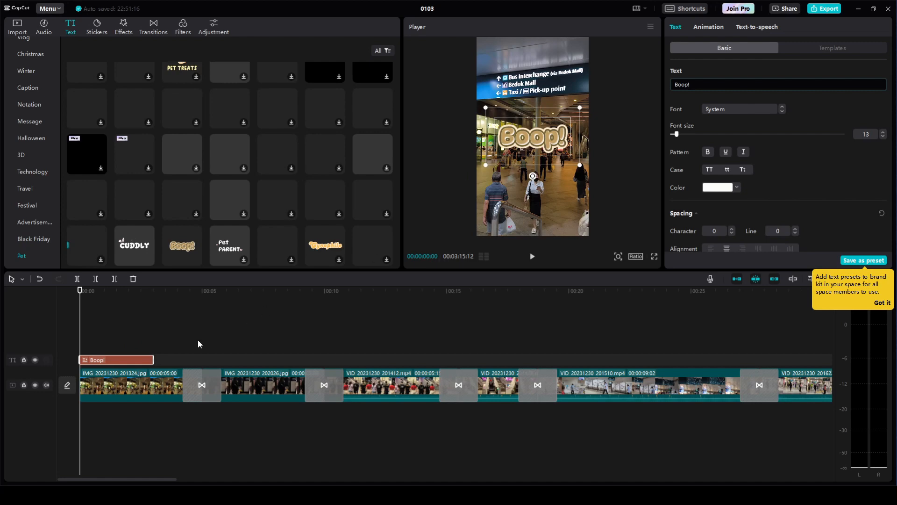
click(181, 343)
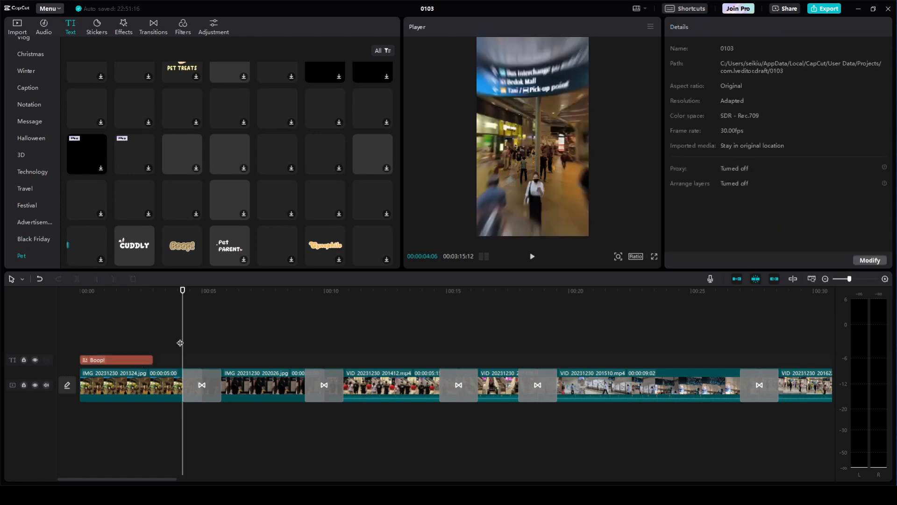
Select the Boop! title, dismiss the text preset tip, and examine its In and Loop animation options.
click(116, 358)
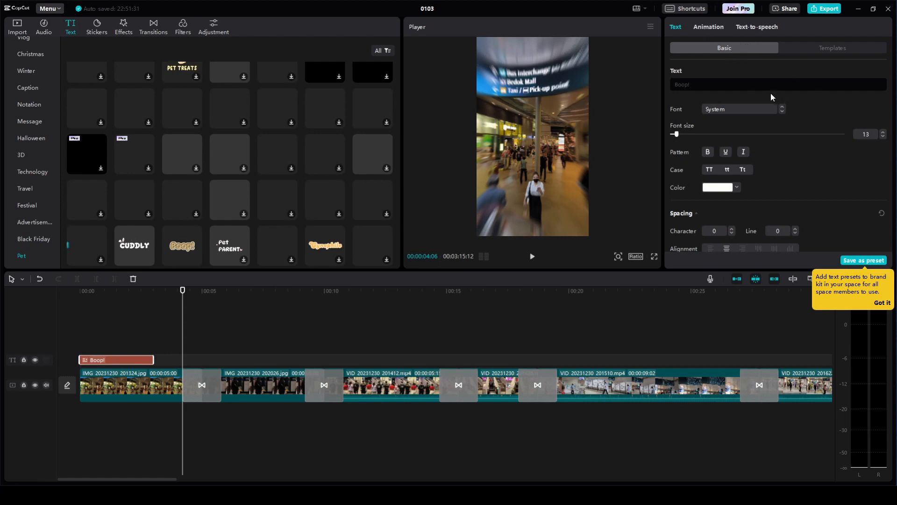
click(882, 302)
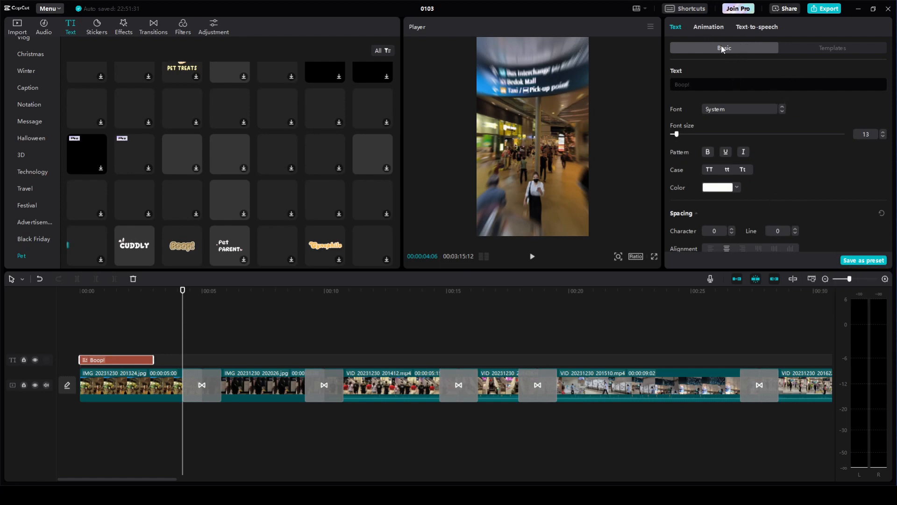
click(711, 27)
click(676, 27)
click(717, 29)
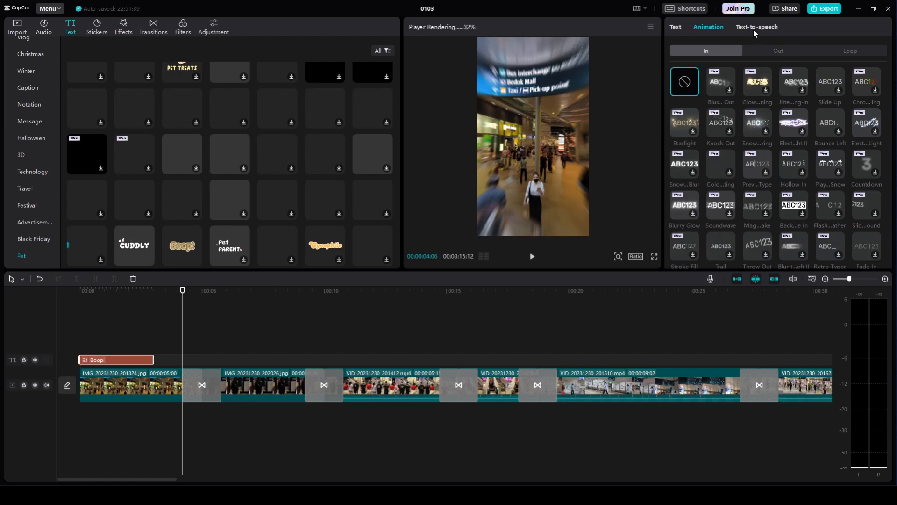
click(842, 49)
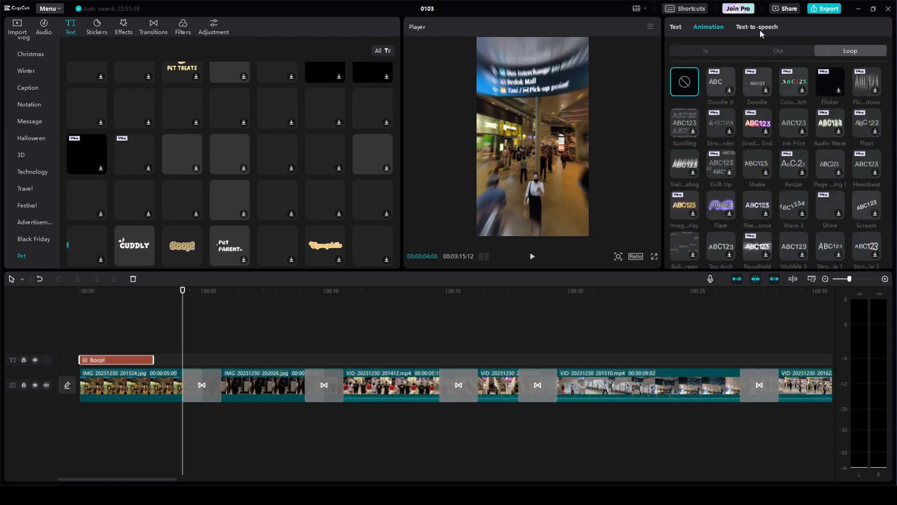
Try generating a text-to-speech reading of the Boop! title with the Elfy voice, and undo the generated audio.
click(743, 26)
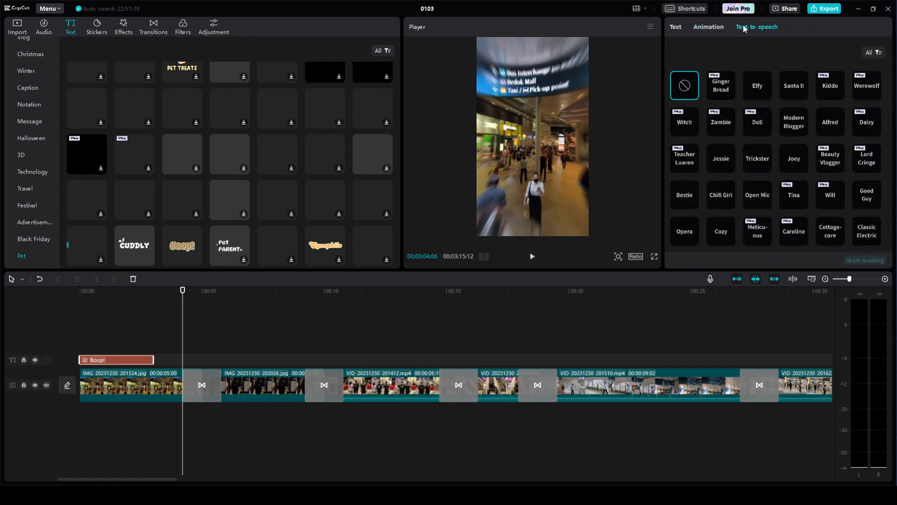
click(756, 92)
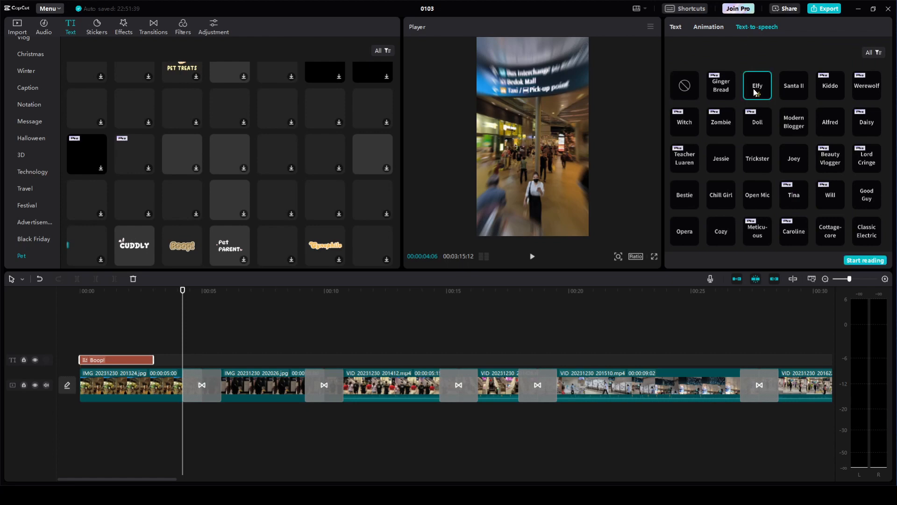
click(860, 261)
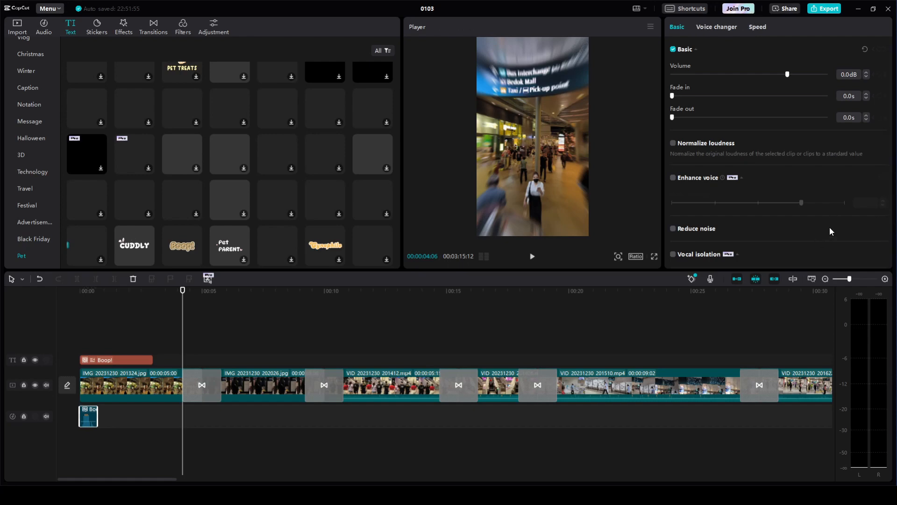
key(ctrl+z)
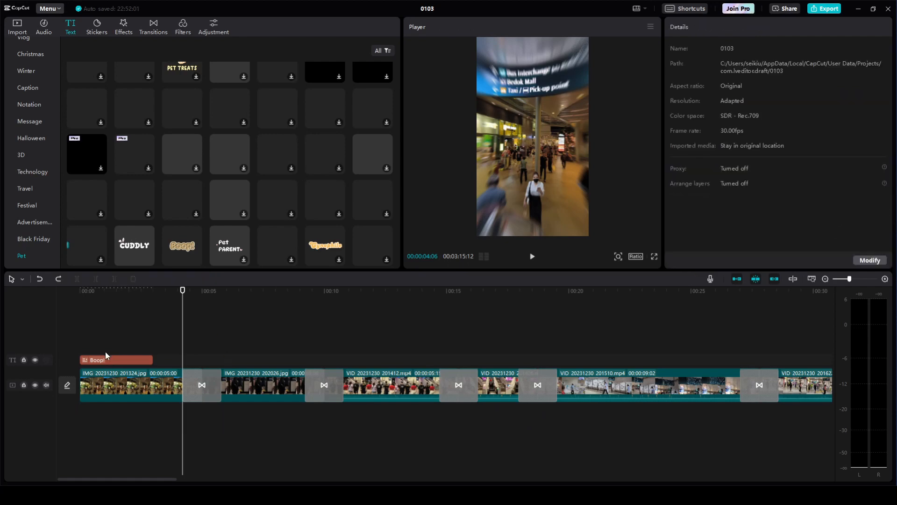
Select the Boop! title on the timeline and open its text for editing in the basic text settings.
click(107, 359)
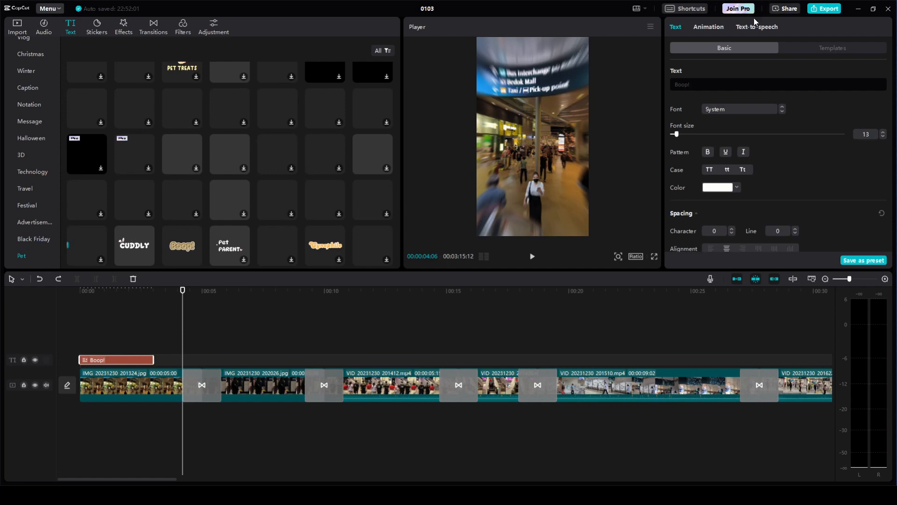
click(709, 26)
click(675, 27)
click(720, 83)
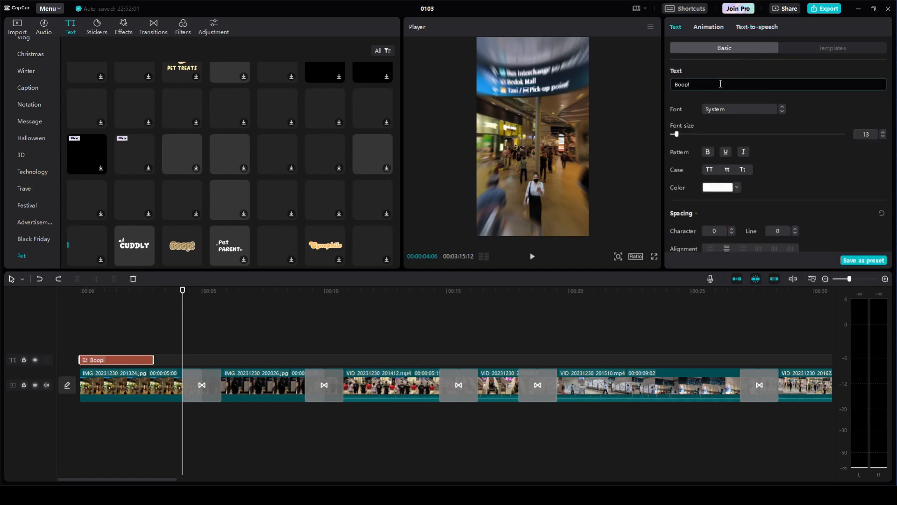
double_click(688, 87)
Place the playhead at 00:00:01:06 over the Boop! title, select its wording for editing, and deselect the title without changing it.
click(110, 327)
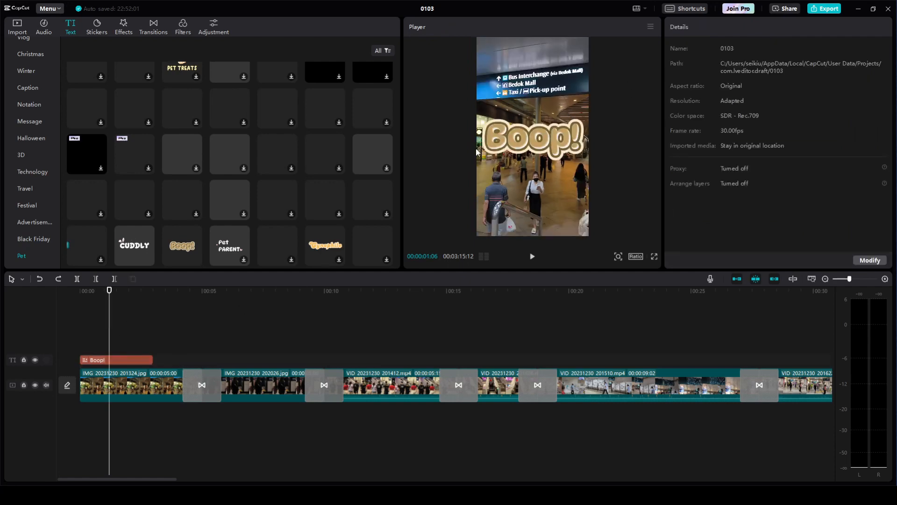
click(133, 359)
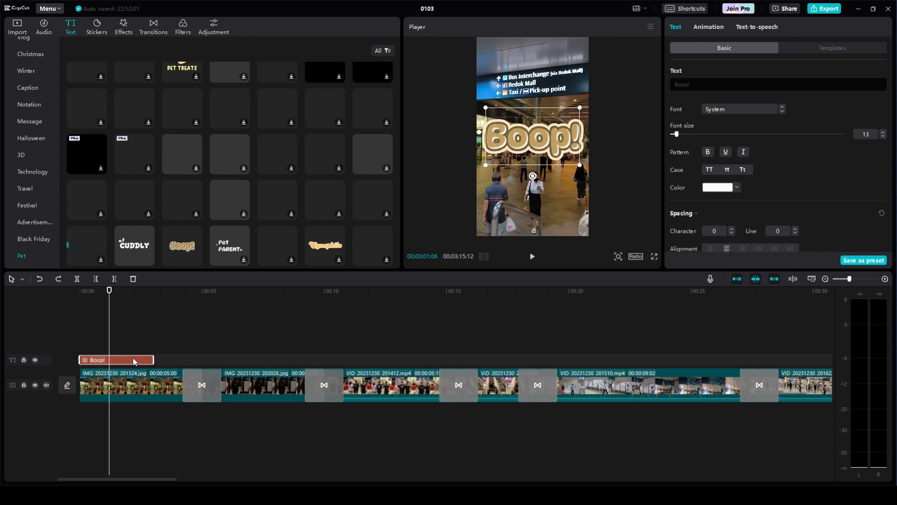
click(699, 86)
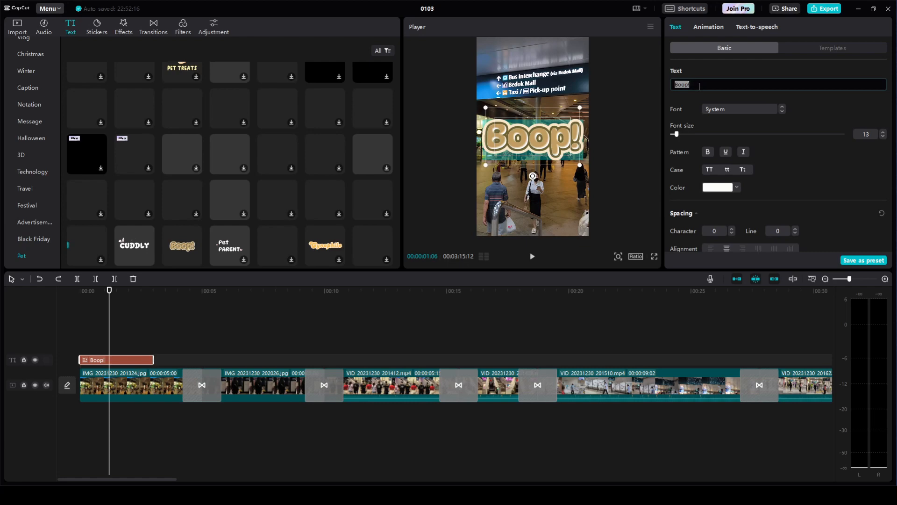
click(615, 142)
click(564, 135)
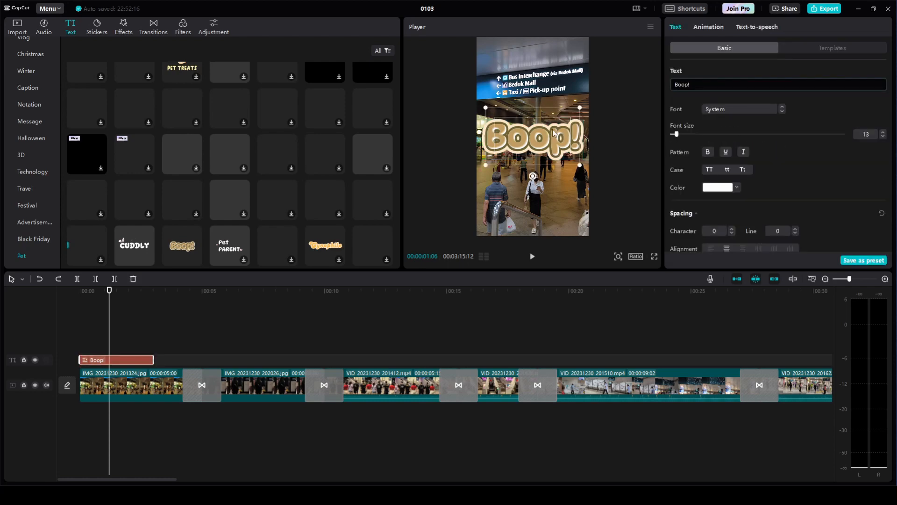
click(615, 128)
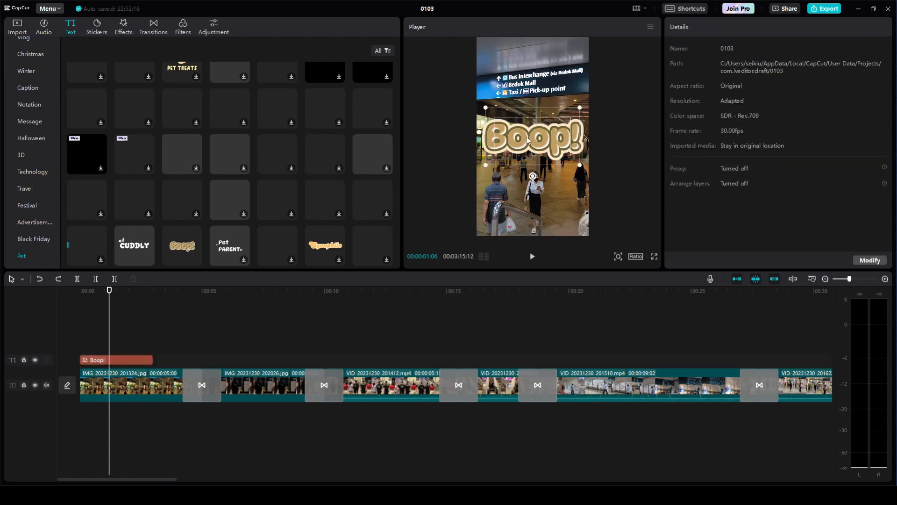
Examine the timeline from its middle to the last clips, checking the transitions around 00:03:03:13 and 00:03:05:19.
click(472, 337)
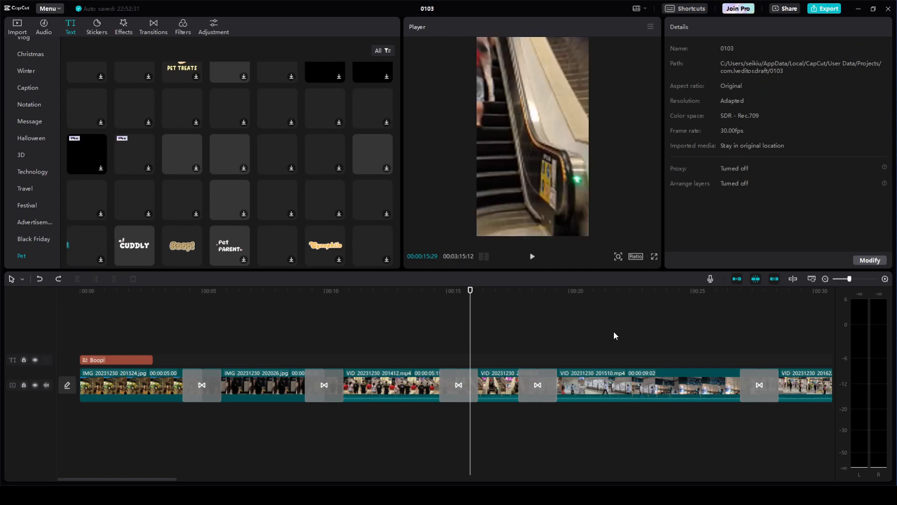
click(779, 369)
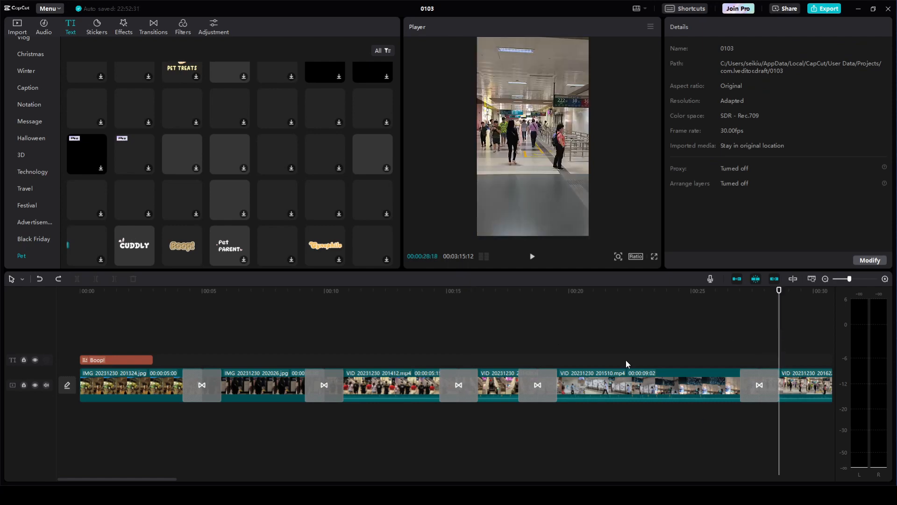
scroll(627, 360, down, 10)
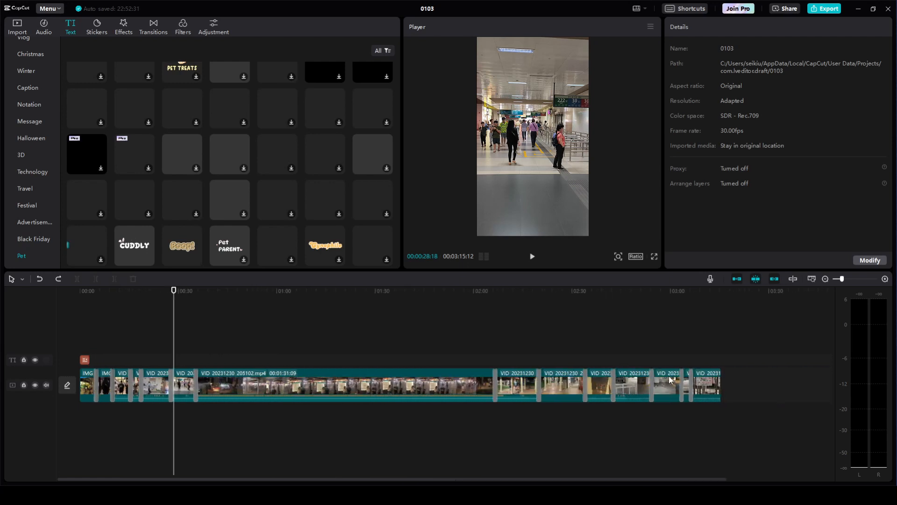
click(681, 358)
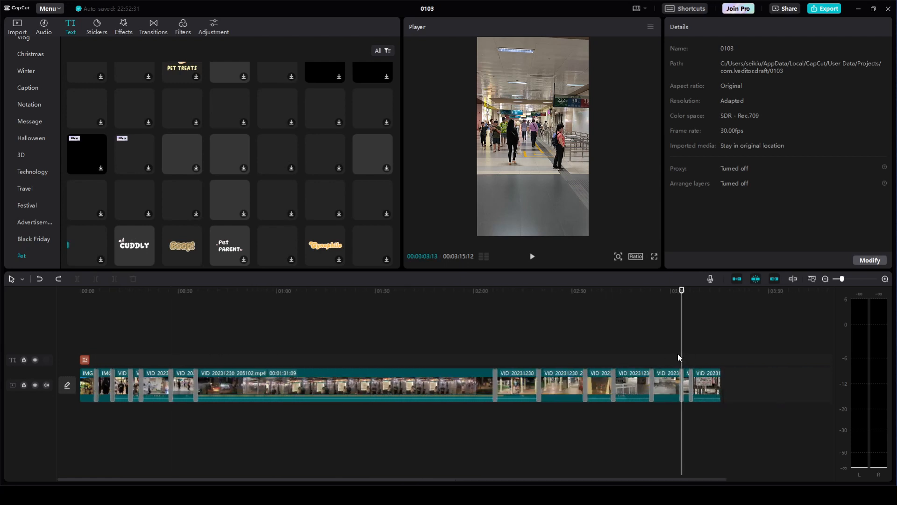
click(678, 356)
click(676, 354)
click(680, 356)
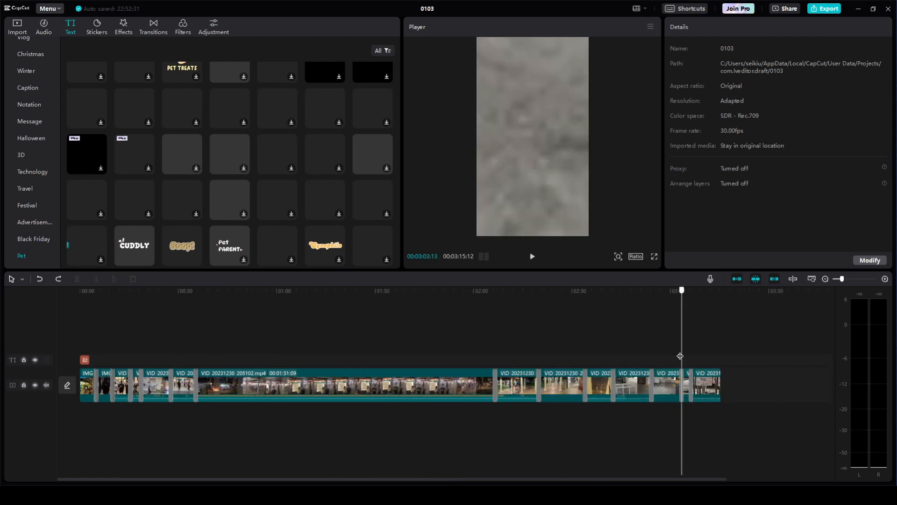
click(685, 359)
click(688, 359)
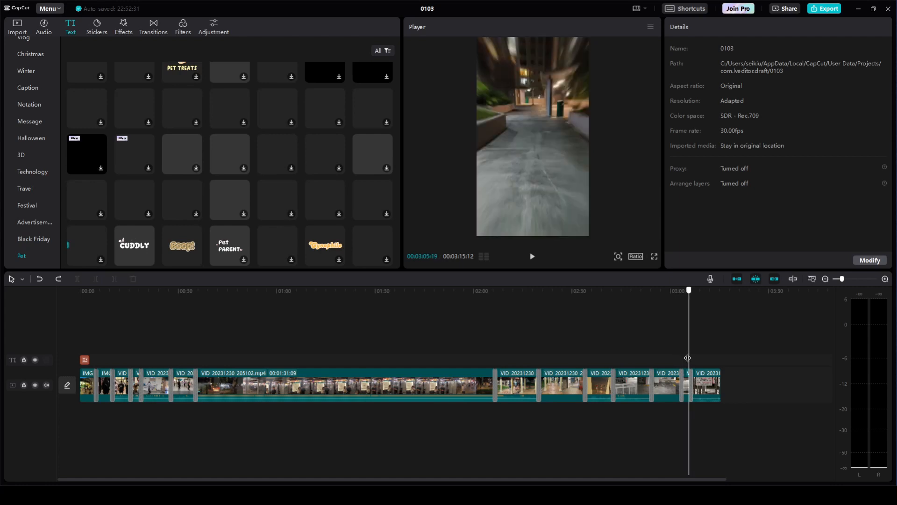
click(686, 358)
click(630, 343)
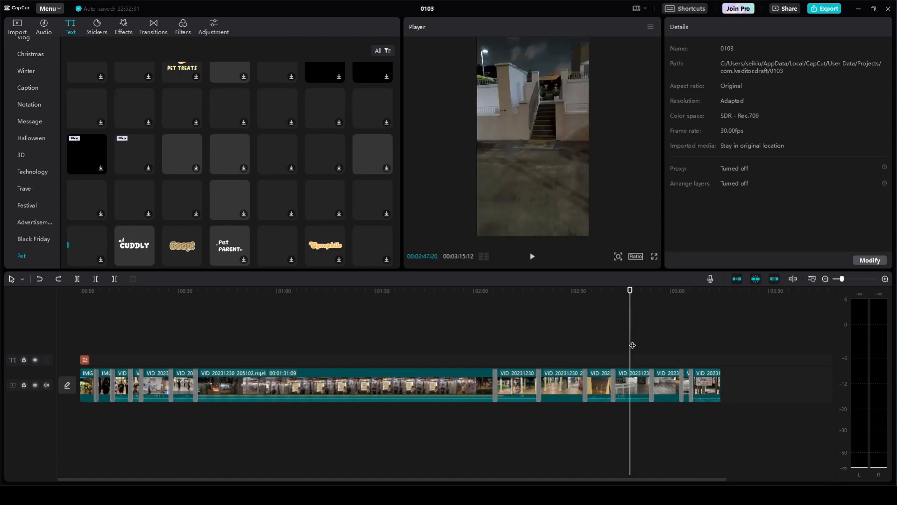
Return the playhead to 00:00:00:00 and show the imported media from the beginning of the list.
click(17, 26)
click(175, 330)
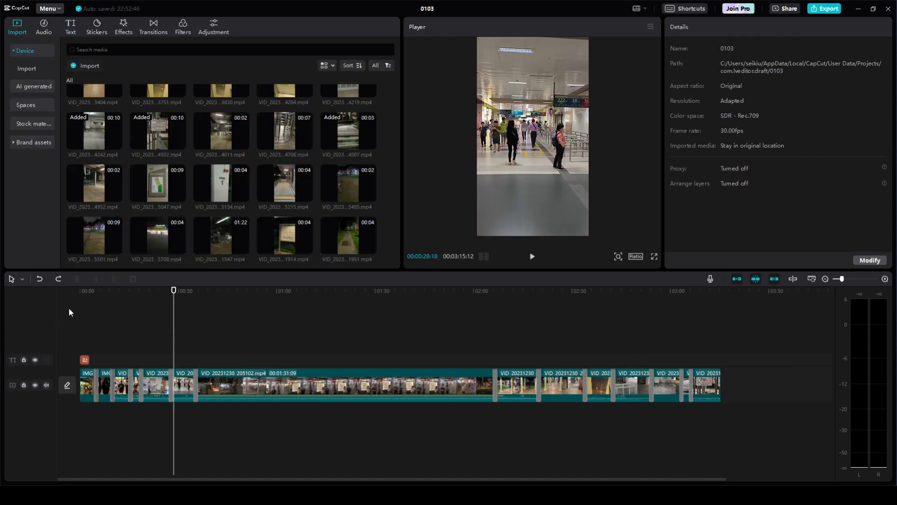
click(65, 294)
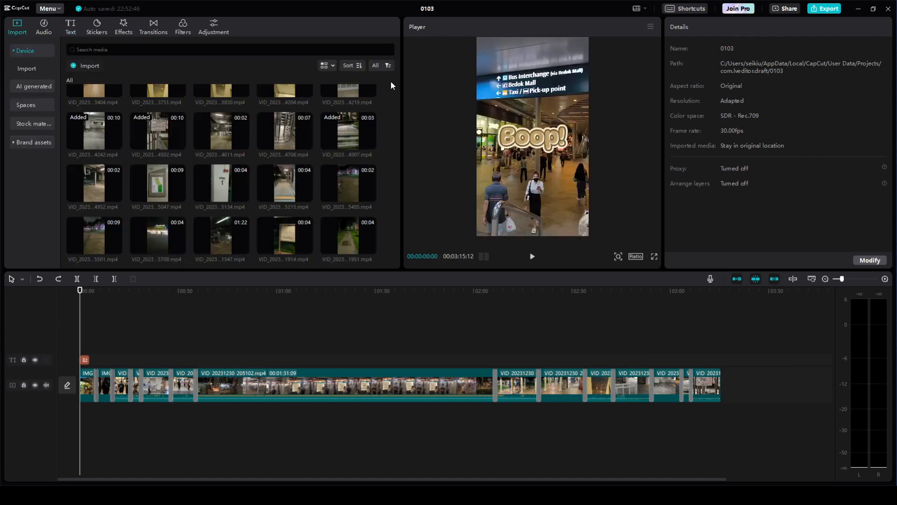
scroll(221, 149, up, 3)
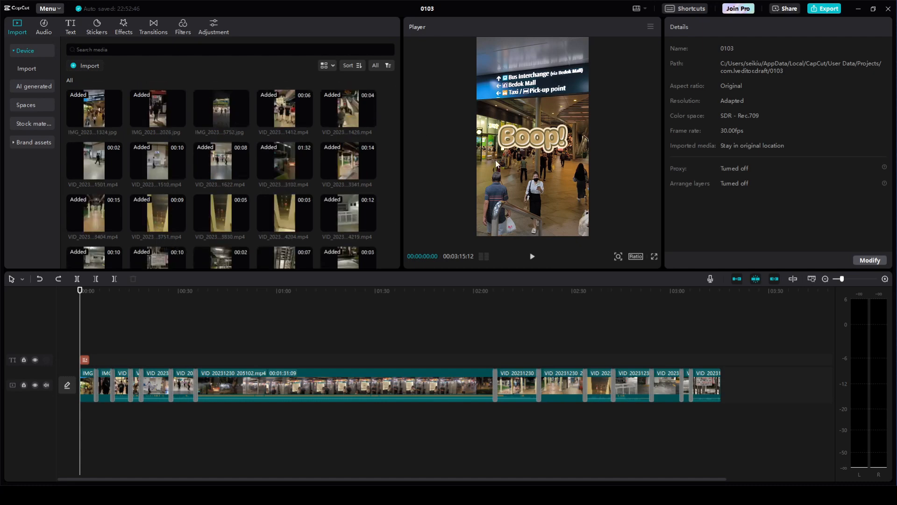
Preview the imported clips ending in 3102, 3341, 4611 and 4502 to look for opening footage.
click(276, 162)
click(345, 160)
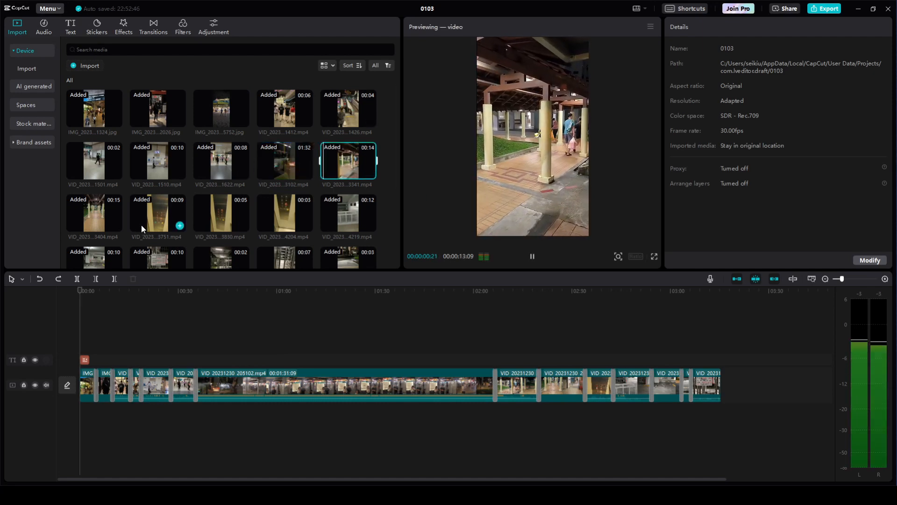
scroll(100, 252, down, 3)
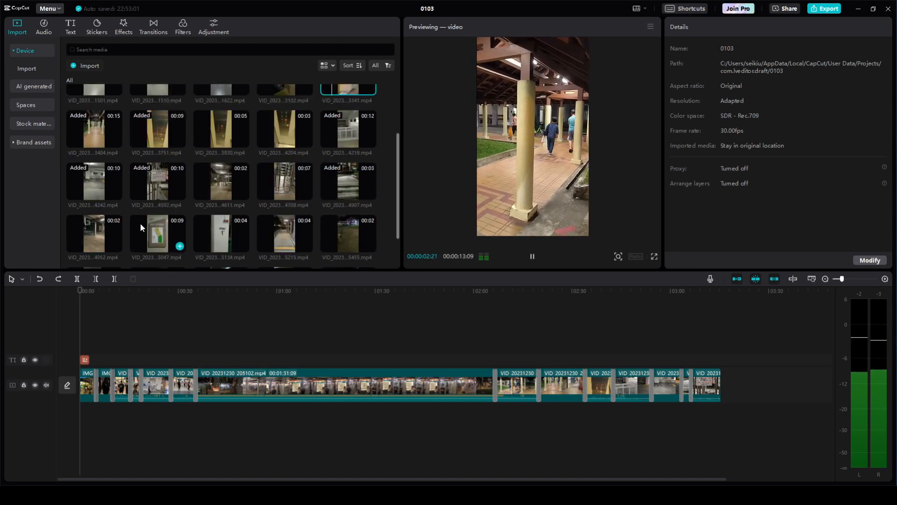
click(222, 197)
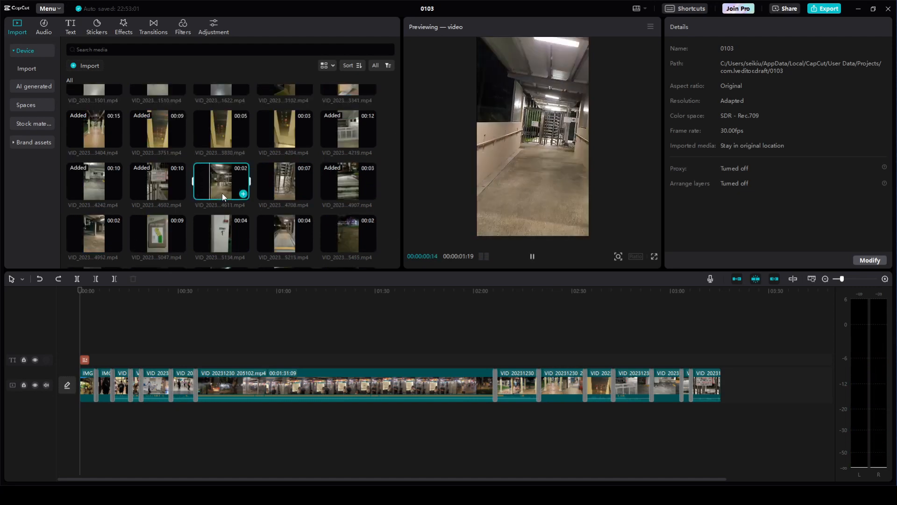
click(163, 189)
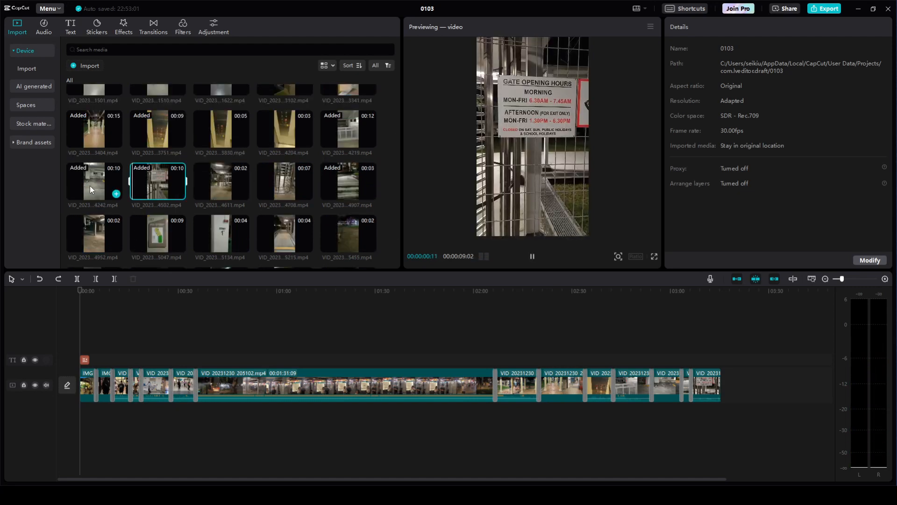
Mark the end portion of imported clip VID_2023...4242.mp4 from 00:00:08:17 and add it at the very start of the timeline.
click(104, 186)
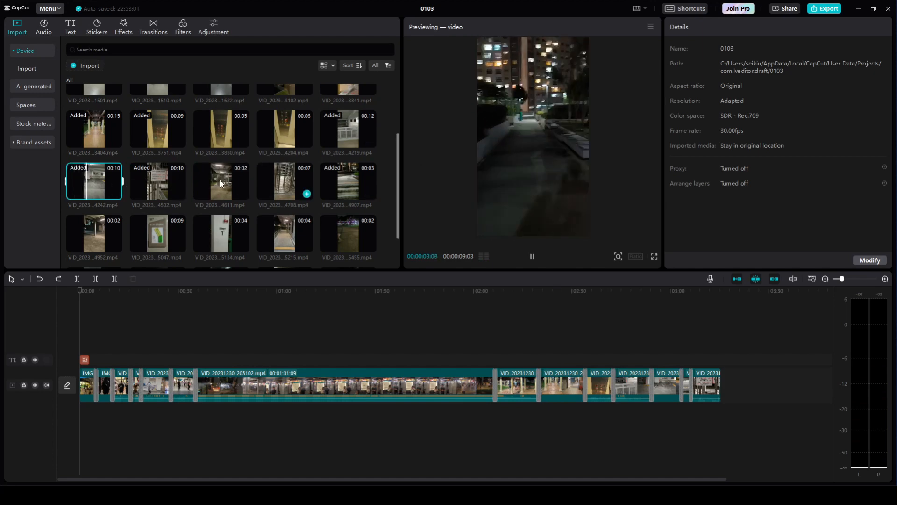
scroll(66, 178, down, 1)
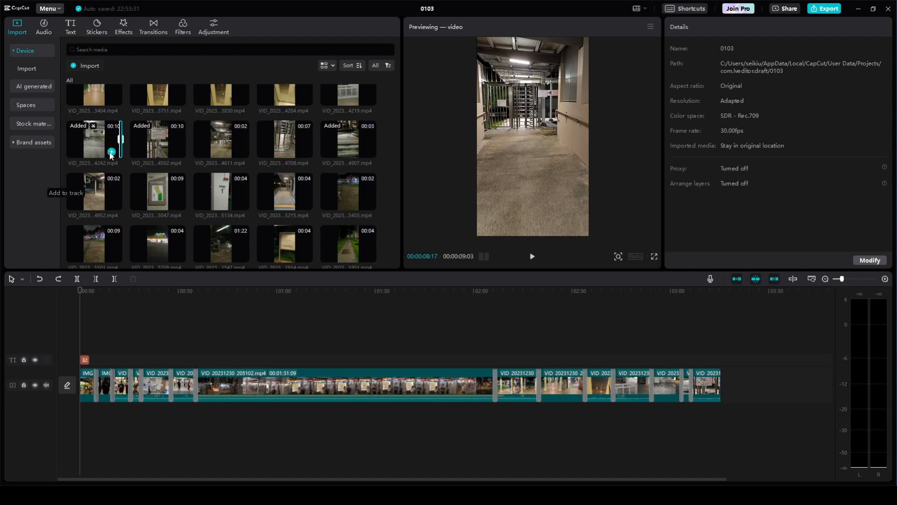
click(112, 152)
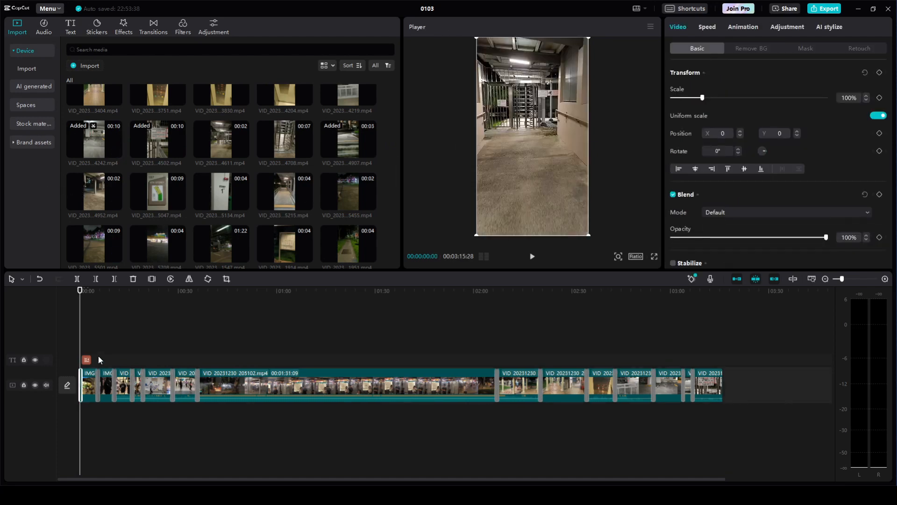
Apply the 1.6 s Infinite transition to all clips, including the cut after the new opening clip.
ctrl+scroll(99, 325, up, 5)
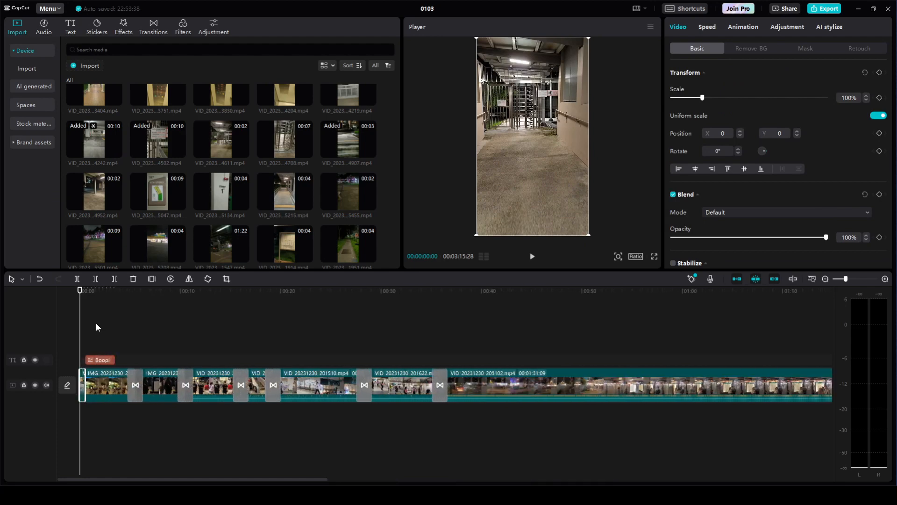
click(119, 327)
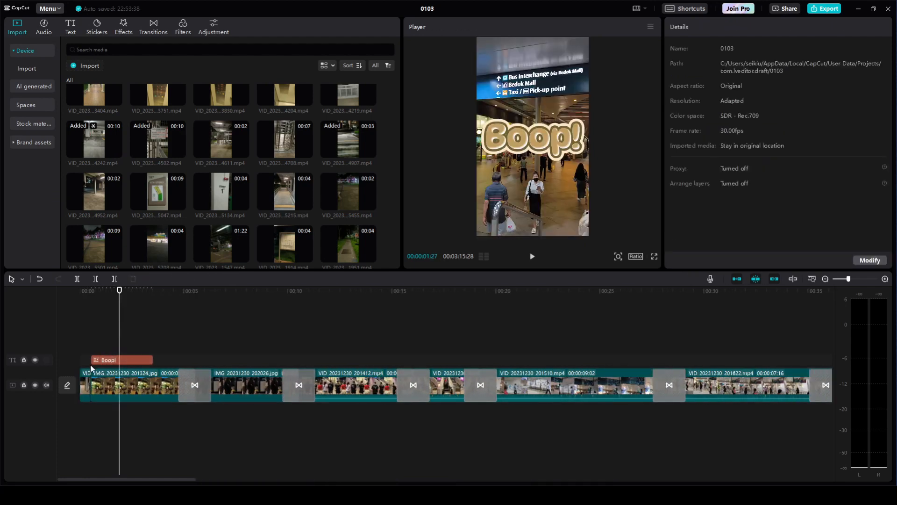
click(186, 380)
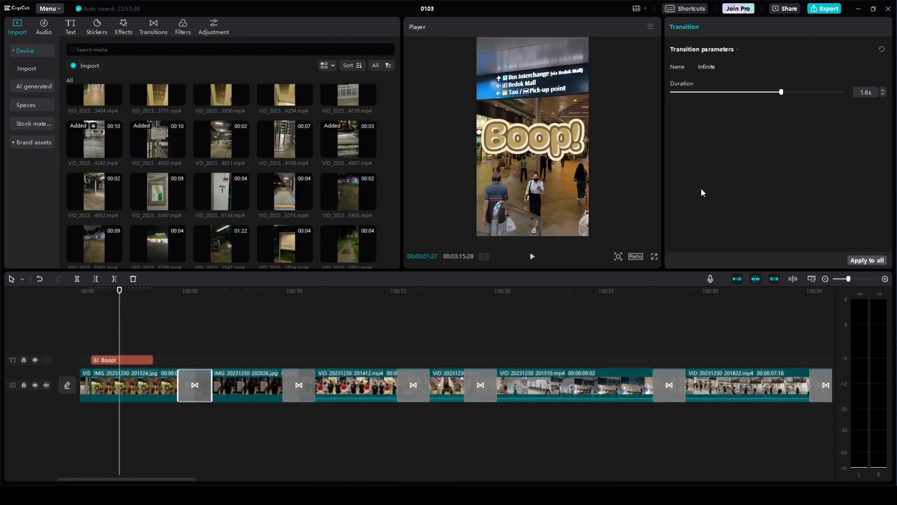
click(855, 261)
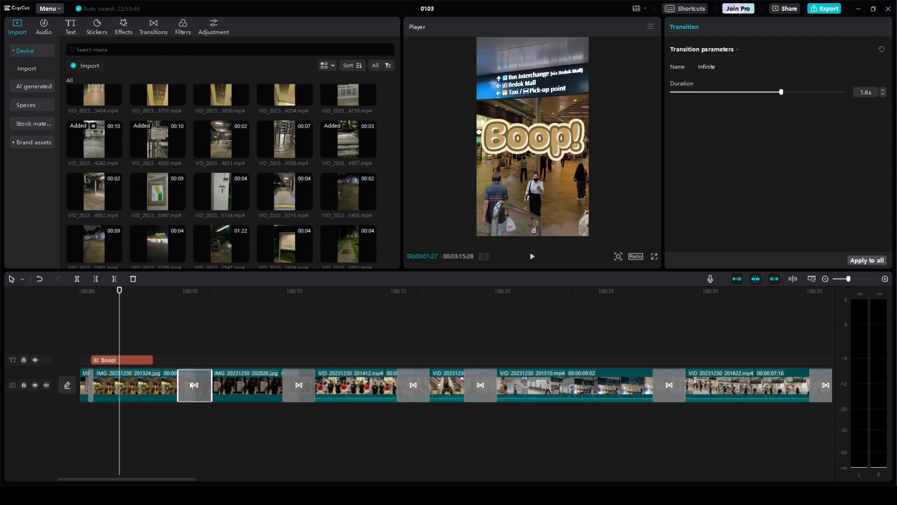
click(169, 333)
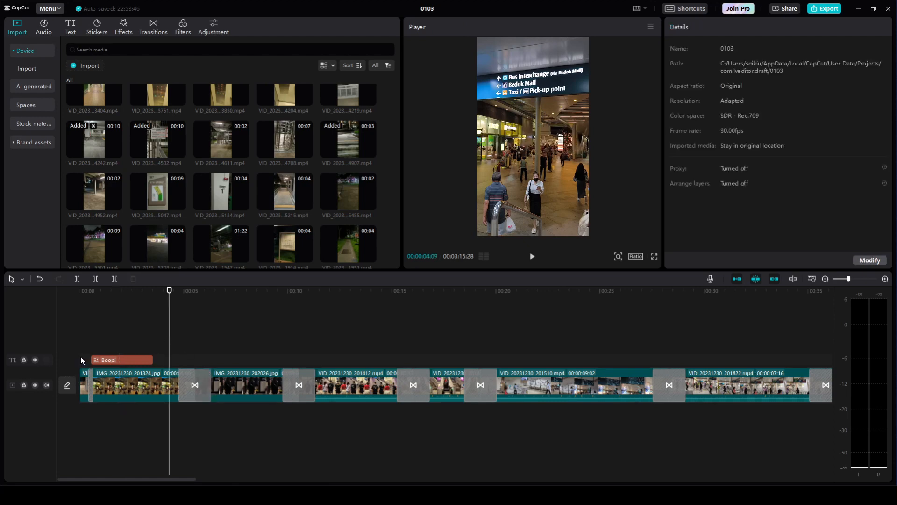
Check the short new opening clip and place the playhead at 00:00:00:00.
click(85, 382)
click(83, 349)
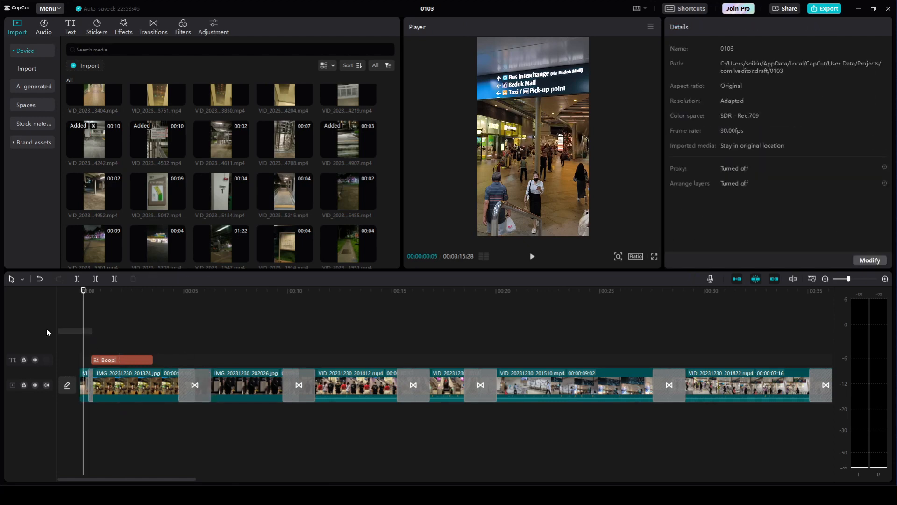
click(84, 382)
click(111, 335)
click(82, 293)
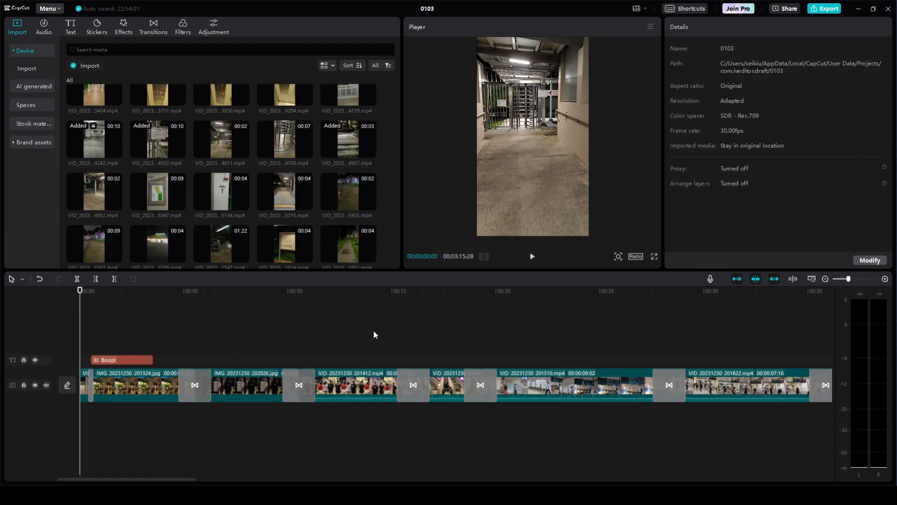
Review frames along the timeline, from 00:00:15:07 through the long 205102 clip to the transition at 00:03:03:08.
click(399, 342)
scroll(398, 342, down, 5)
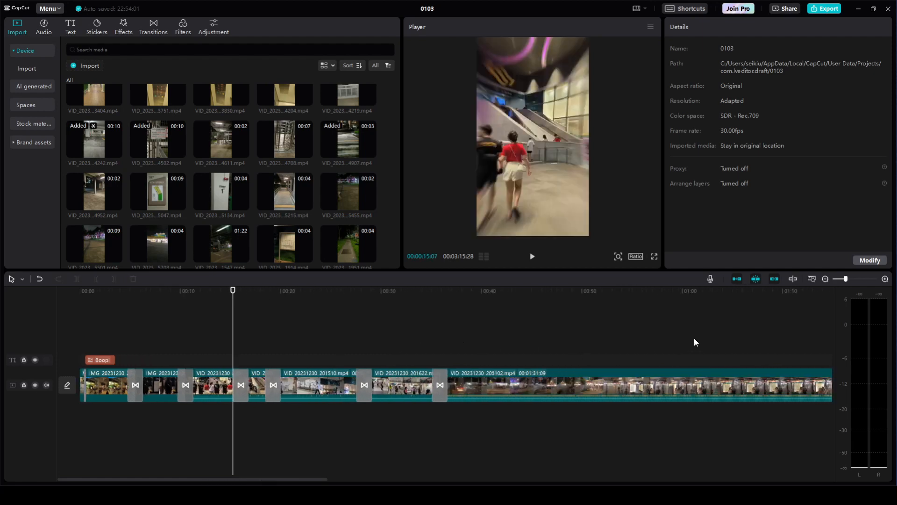
click(755, 348)
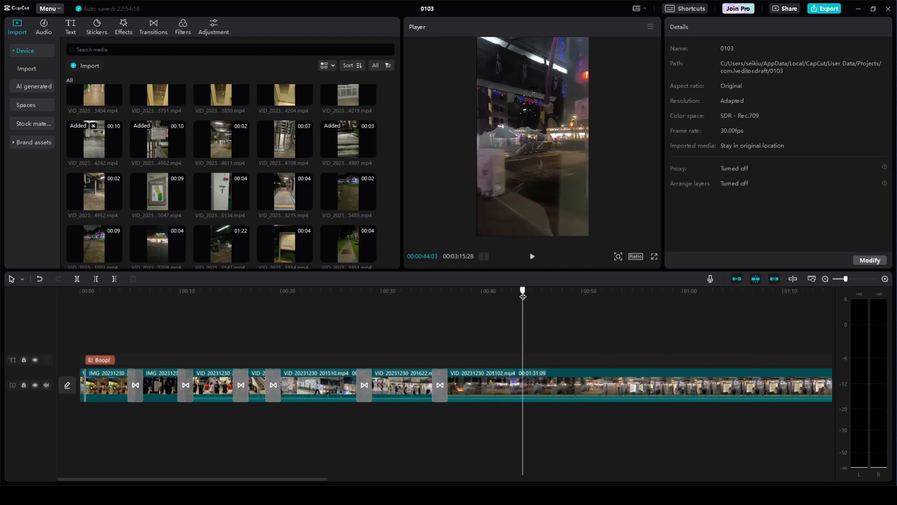
click(785, 299)
scroll(734, 300, down, 4)
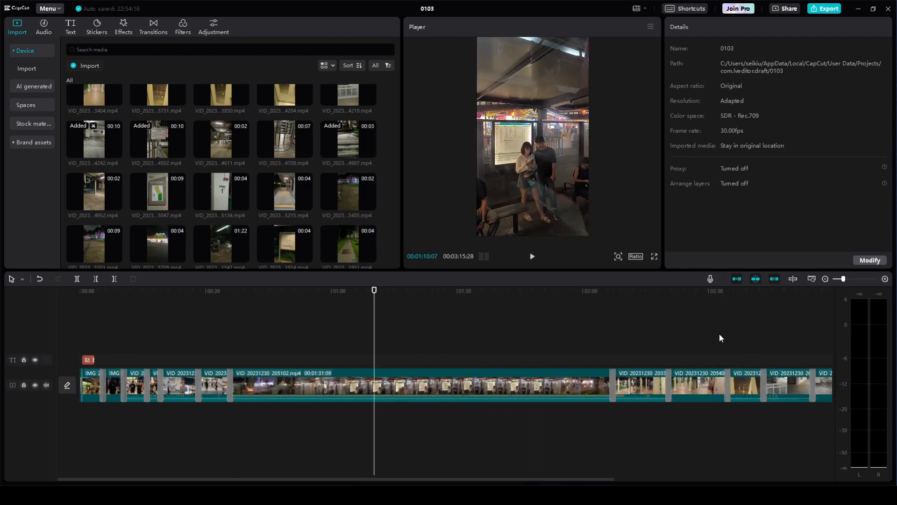
drag(723, 292, 736, 295)
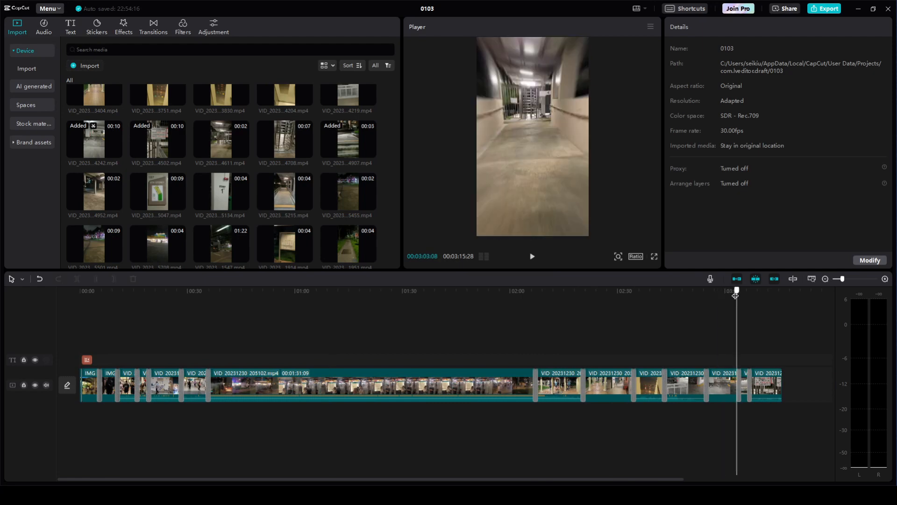
Review frames in the second half of the timeline, at 00:02:27:24, 00:03:05:07 and the elevator clip at 00:02:35:11.
scroll(742, 363, up, 5)
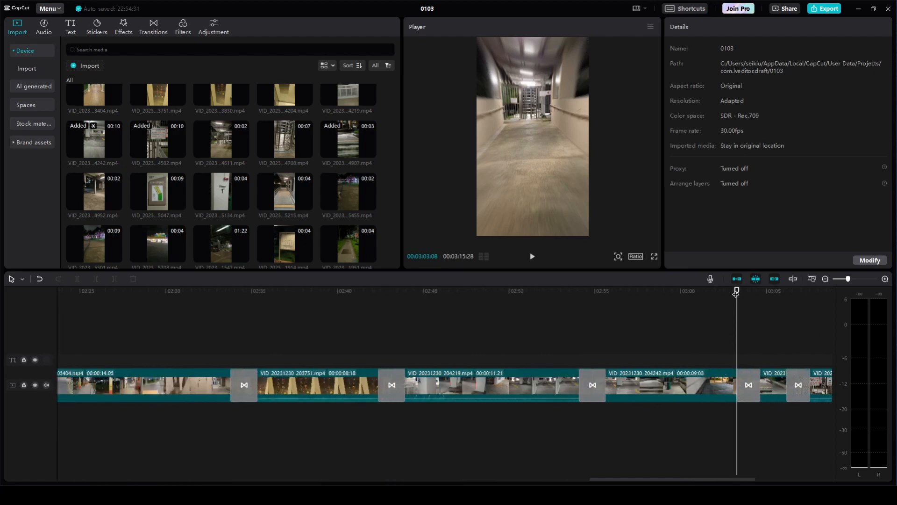
mouse_move(736, 292)
mouse_down()
mouse_move(725, 293)
mouse_move(733, 296)
mouse_up()
click(129, 328)
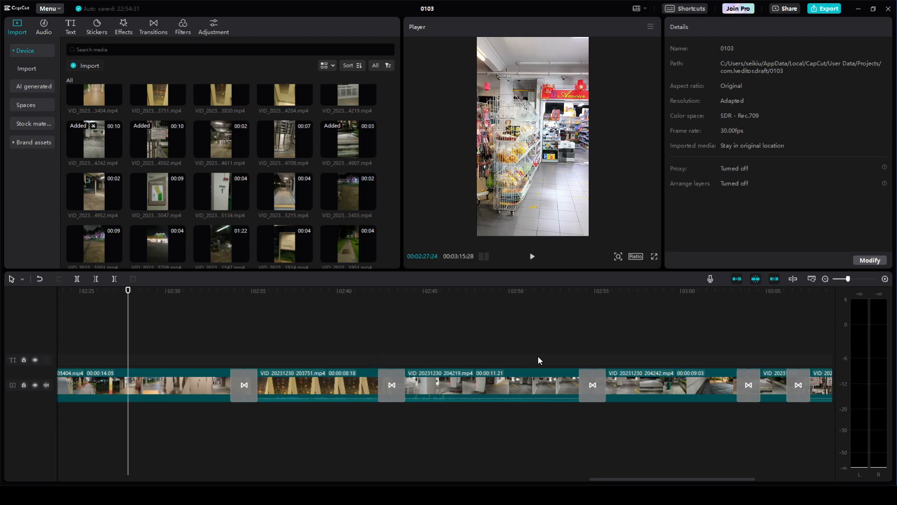
click(771, 342)
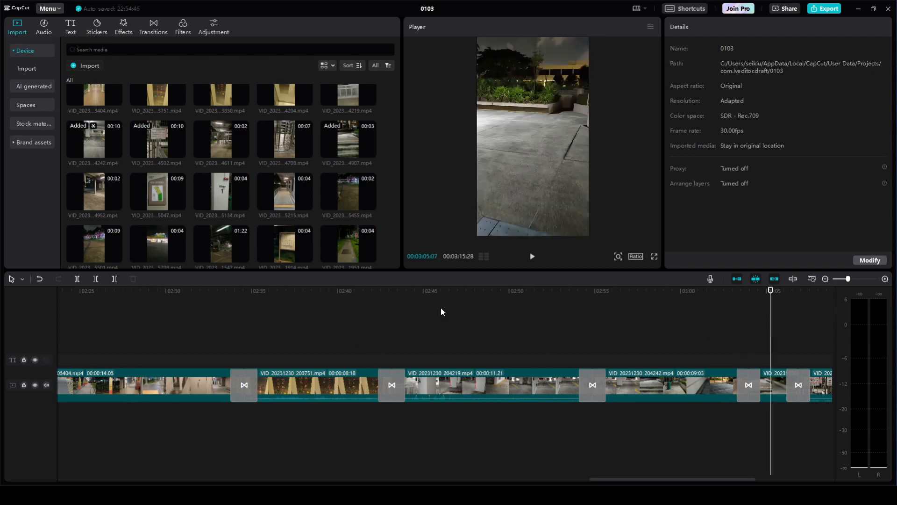
click(257, 344)
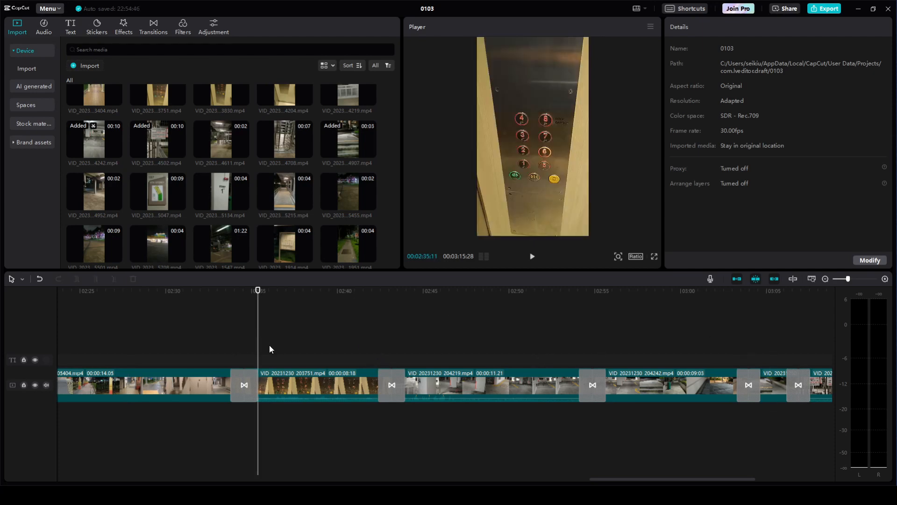
scroll(175, 323, down, 5)
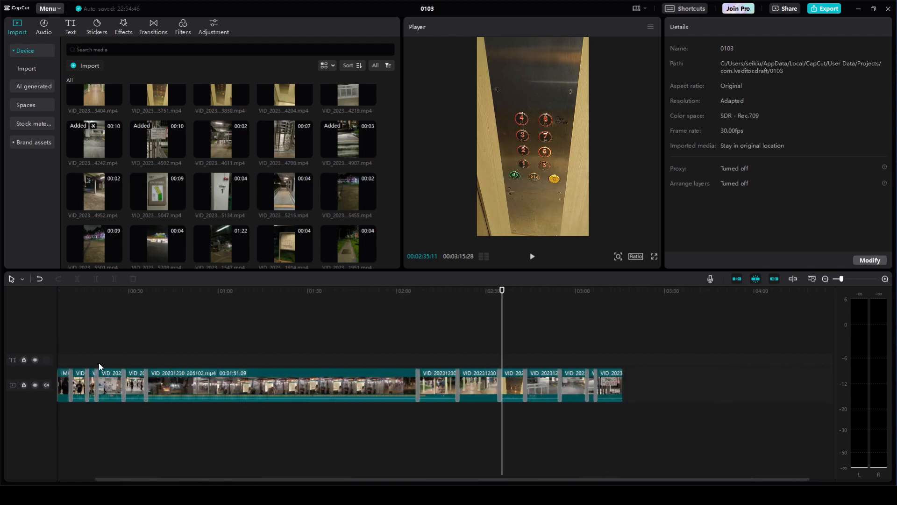
Cut the very short opening clip from the start of the timeline.
click(60, 388)
scroll(113, 327, up, 2)
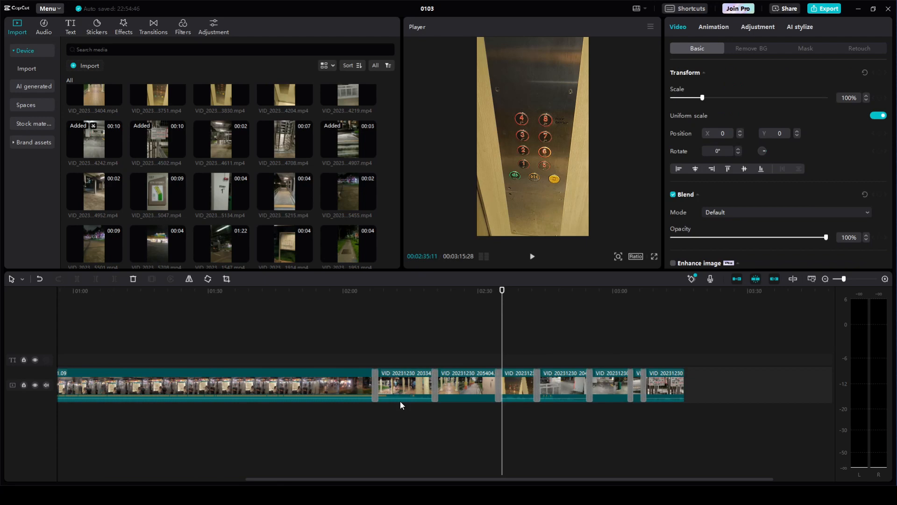
drag(250, 480, 3, 482)
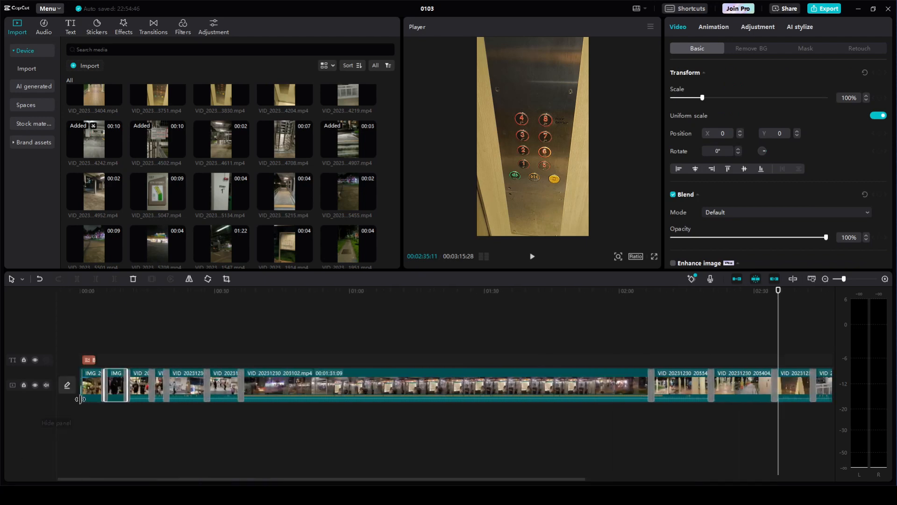
click(85, 335)
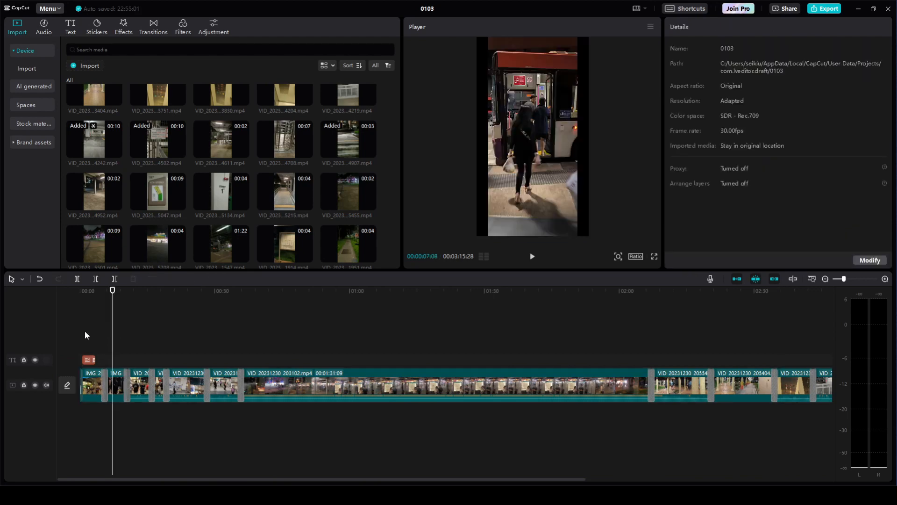
click(78, 384)
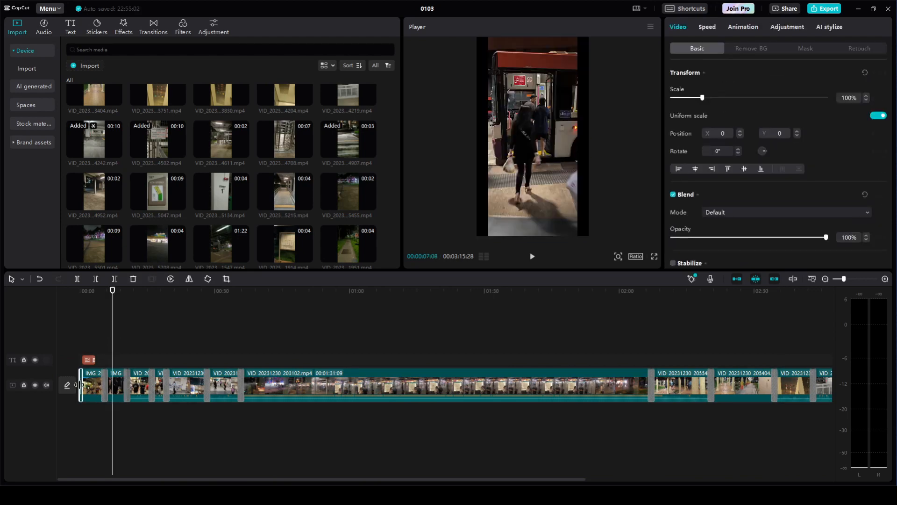
click(221, 363)
Paste the cut clip near 00:03:05:19 and place it on the main track between clips 204907 and 204502.
click(753, 380)
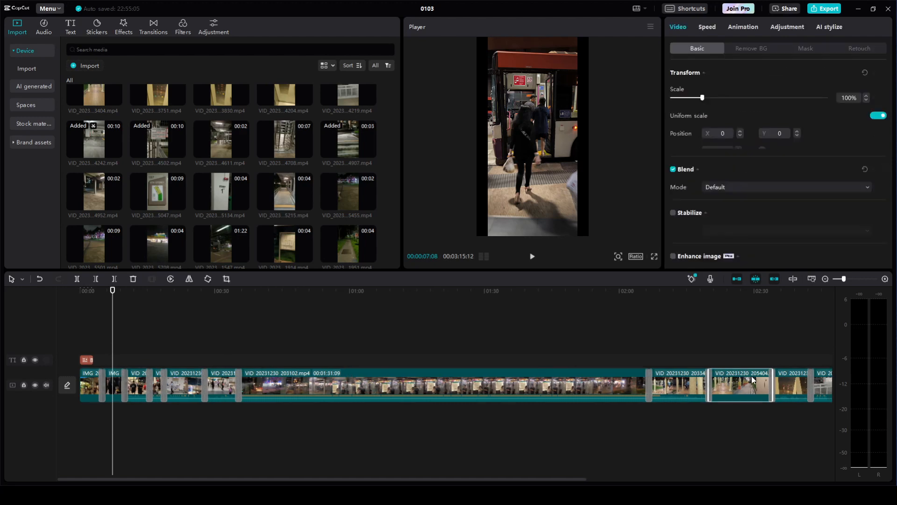
click(760, 335)
click(794, 348)
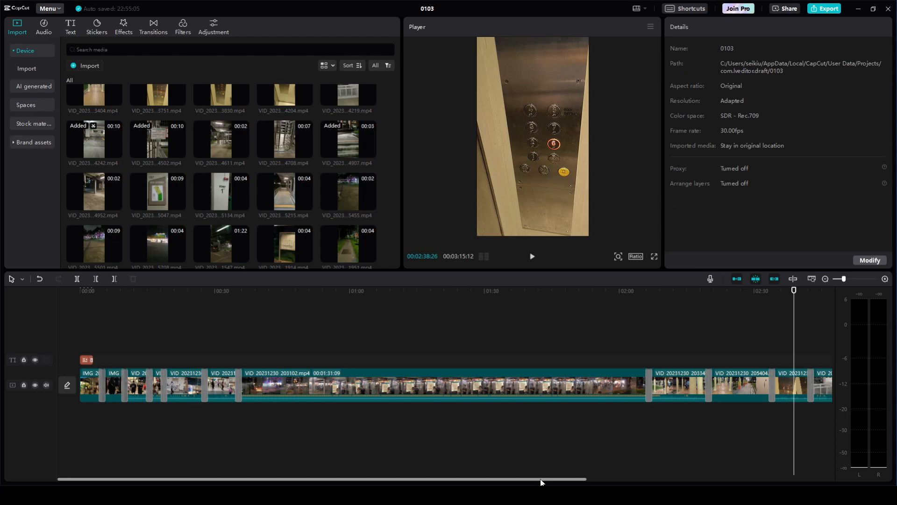
drag(540, 482, 762, 477)
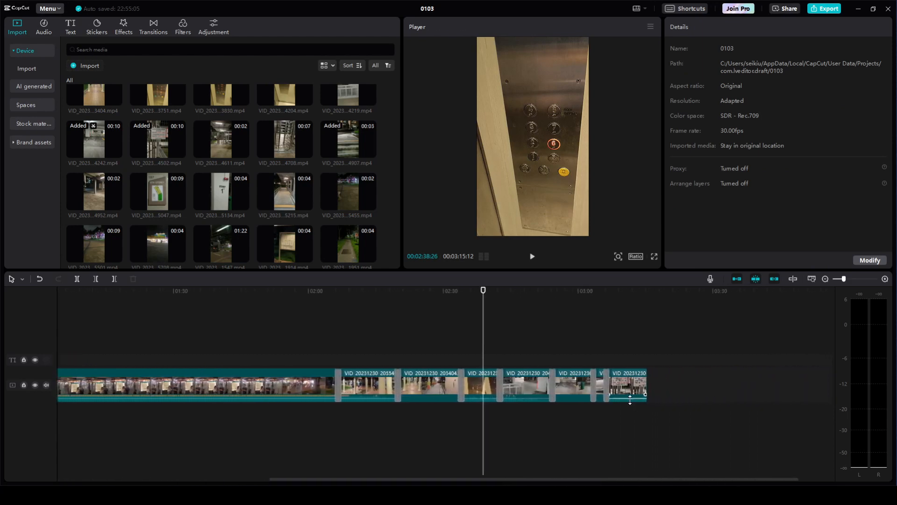
click(604, 334)
key(ctrl+v)
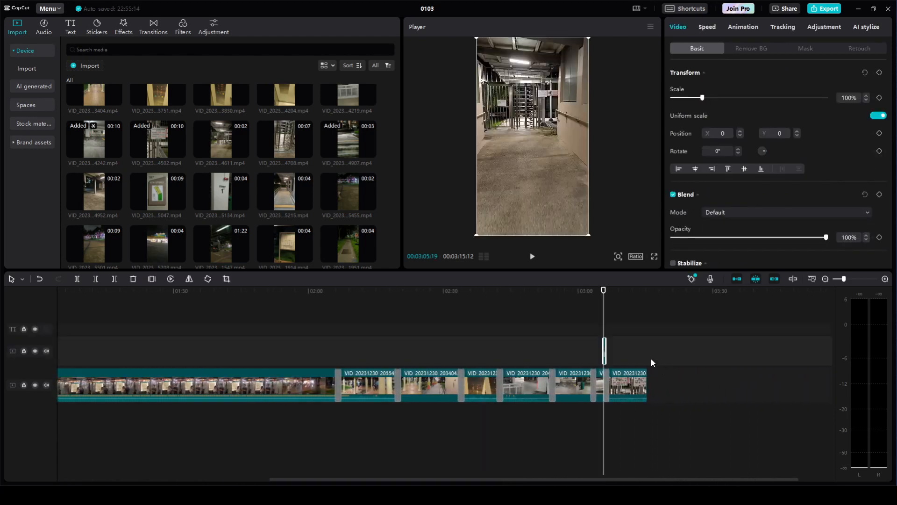
scroll(610, 379, up, 5)
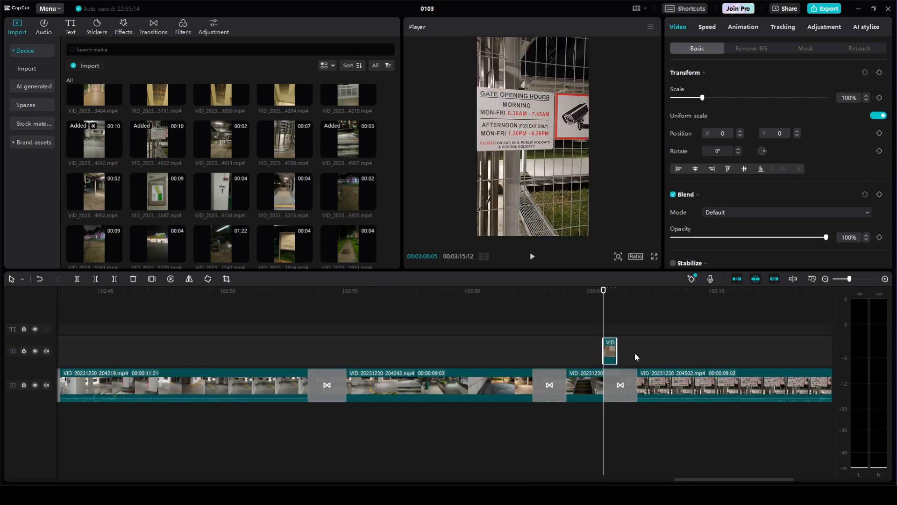
drag(615, 353, 609, 397)
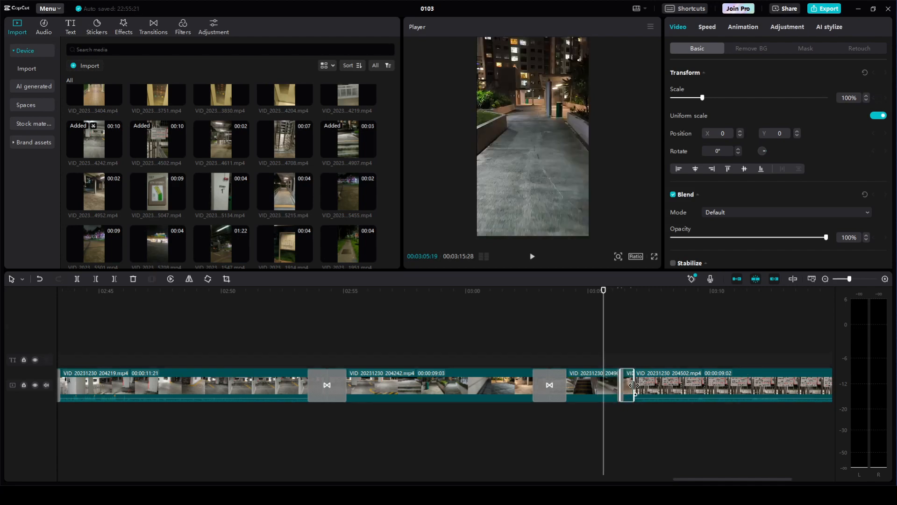
Apply the 1.4 s Infinite transition to all clips, including the cuts around the relocated short clip.
click(555, 389)
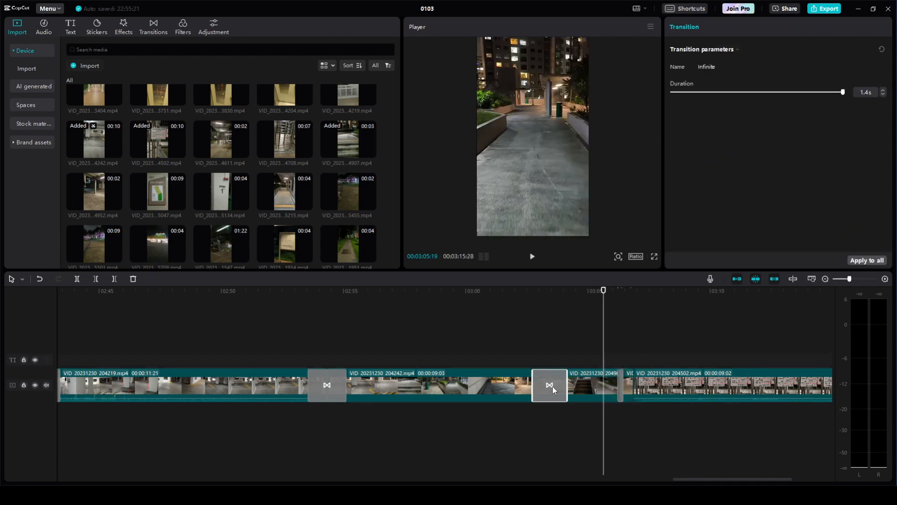
click(855, 265)
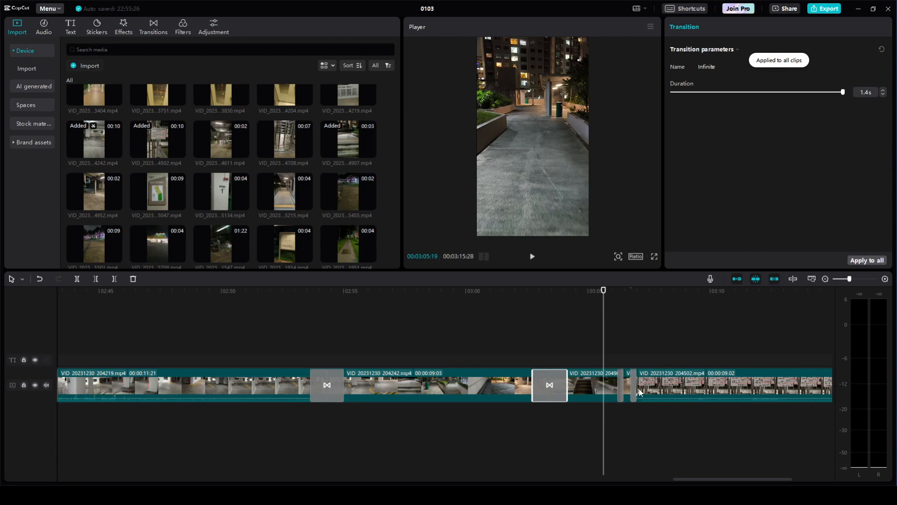
ctrl+scroll(647, 389, up, 3)
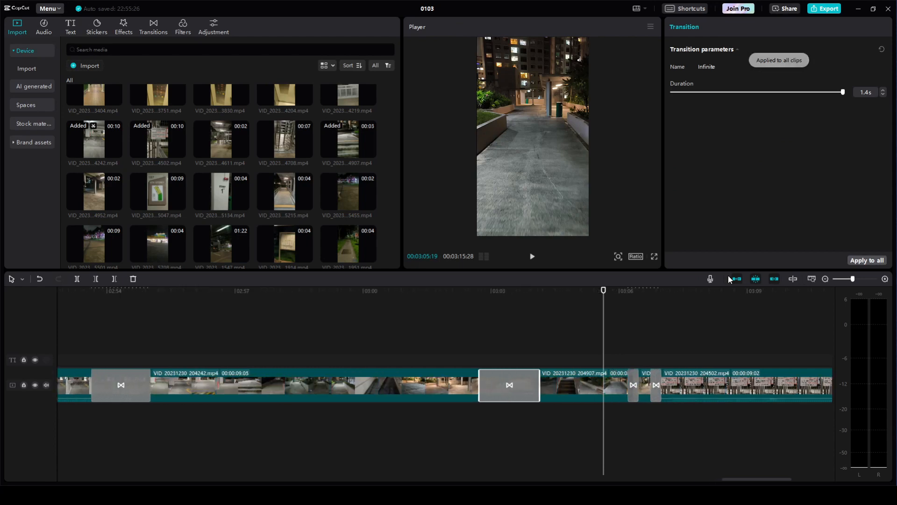
click(634, 383)
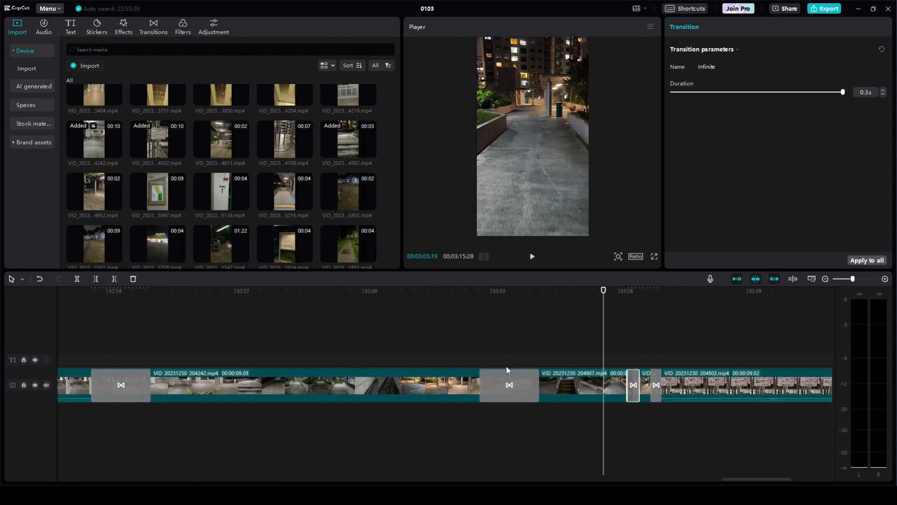
click(509, 378)
click(873, 260)
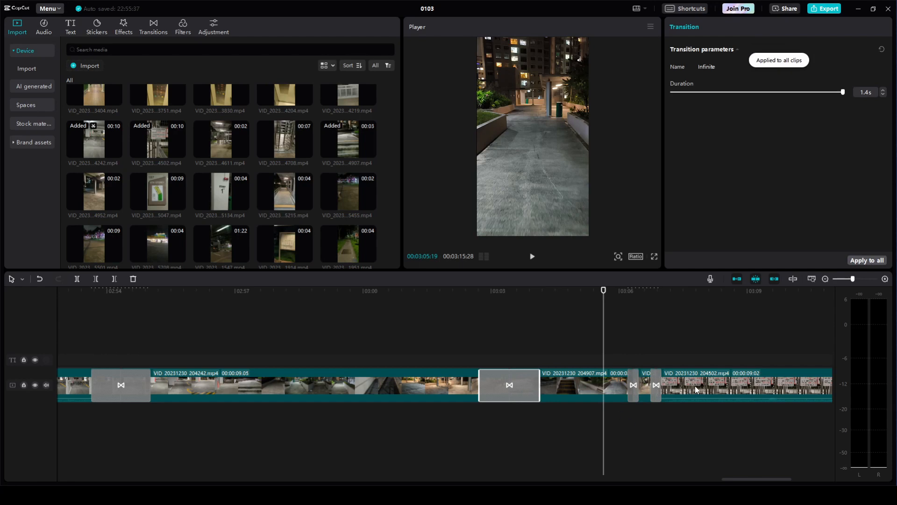
Play back the transitions around clip 204907 and the relocated short clip.
drag(703, 389, 730, 389)
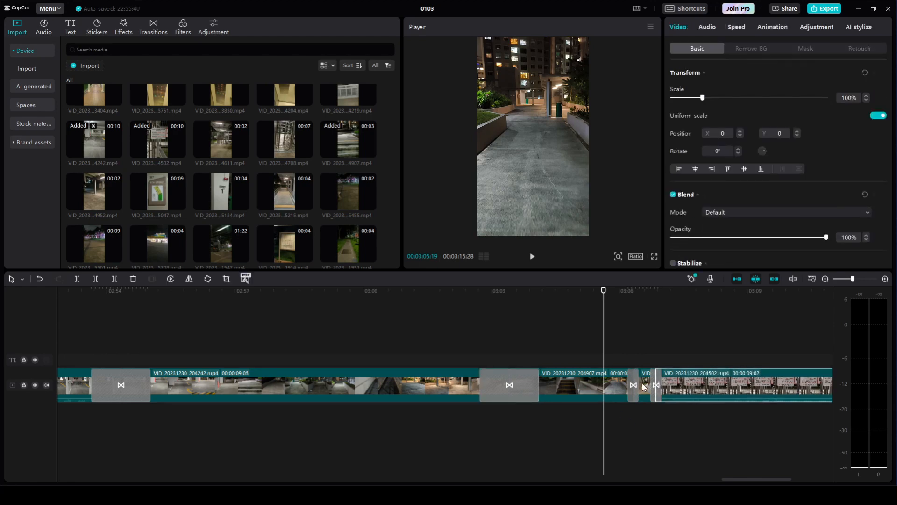
click(625, 357)
key(space)
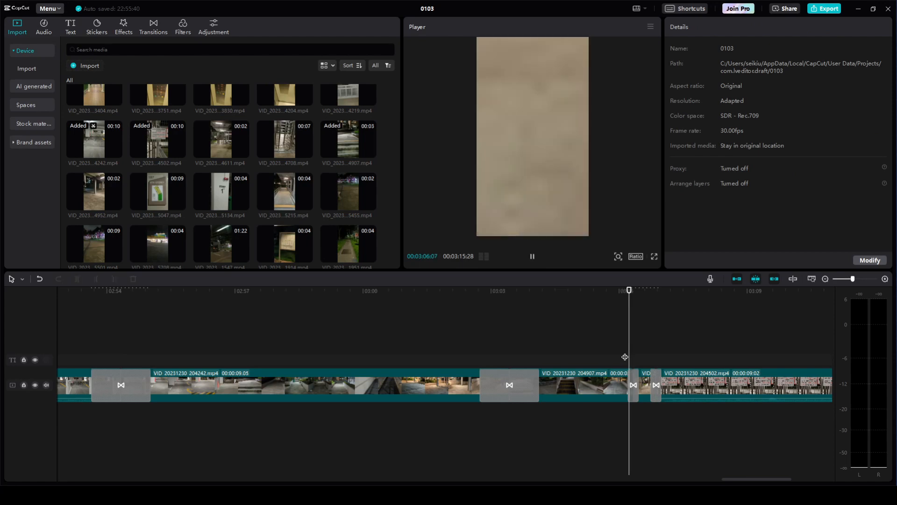
click(505, 348)
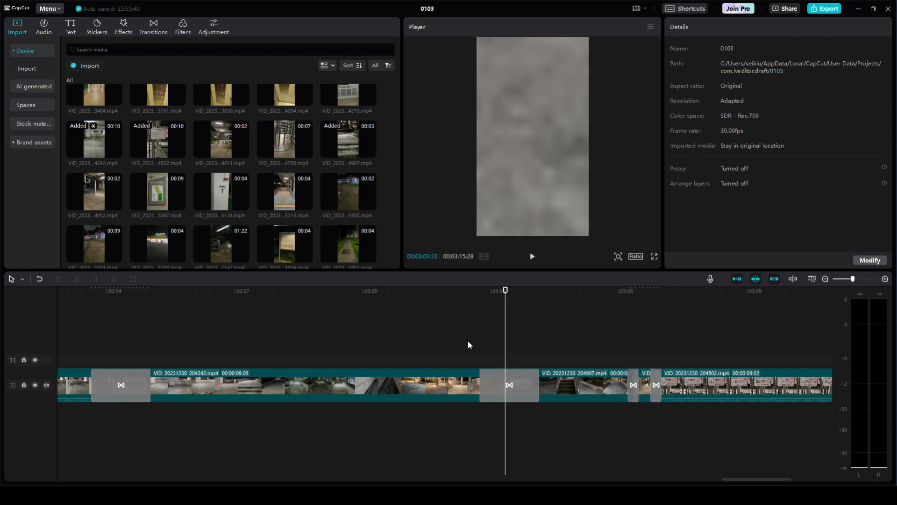
click(469, 345)
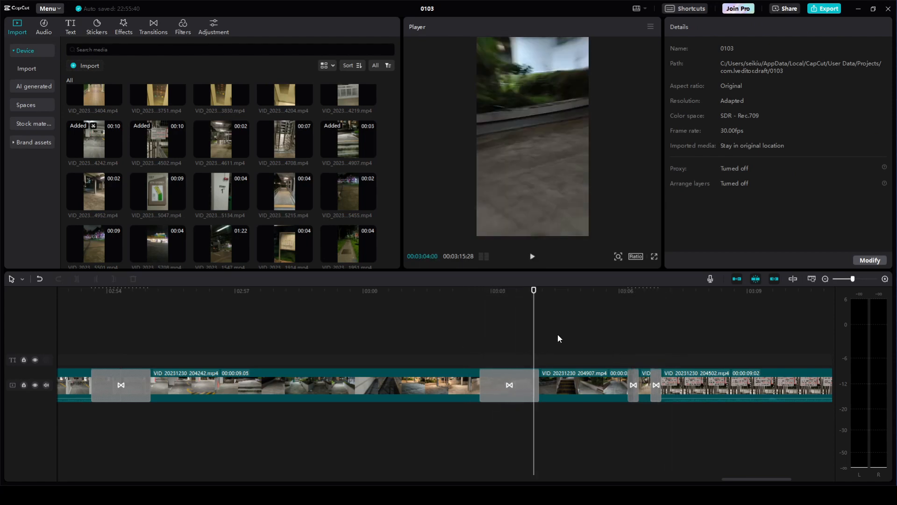
Set the duration of the Infinite transition between clip 204907 and the short clip to 0.3 s.
click(633, 384)
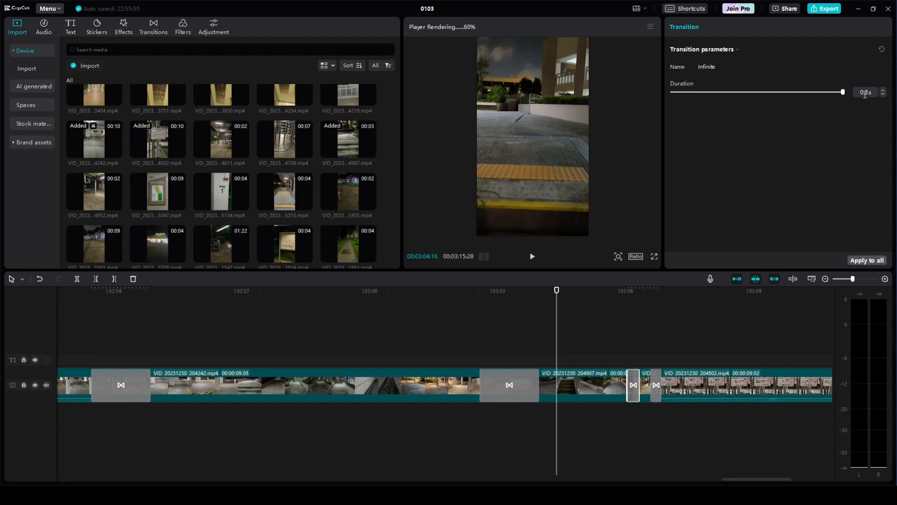
text(0.3)
click(576, 332)
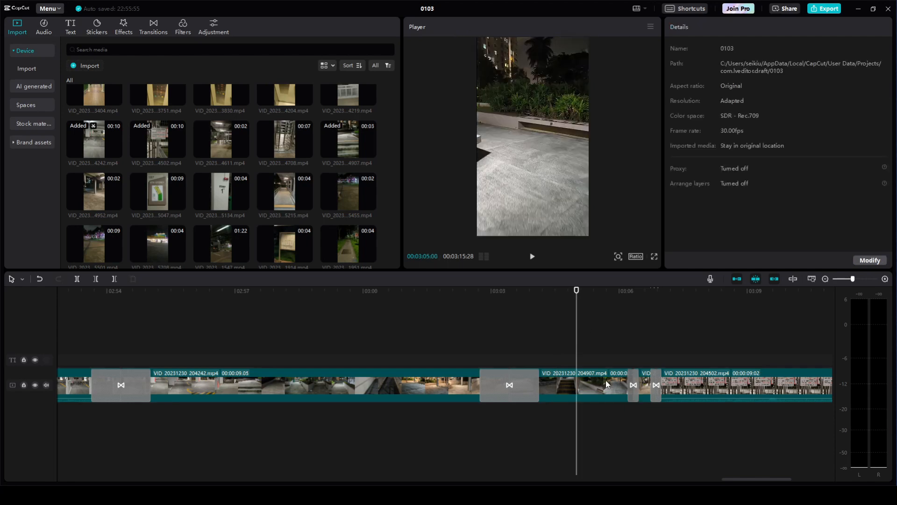
Preview the short clip and its two neighbouring transitions from 00:03:06:03 to 00:03:06:19.
click(645, 382)
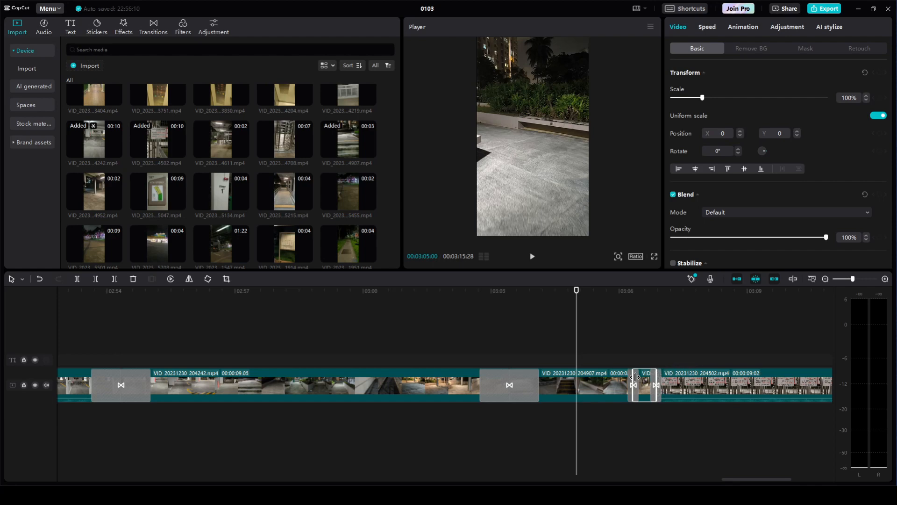
scroll(645, 369, up, 3)
click(654, 352)
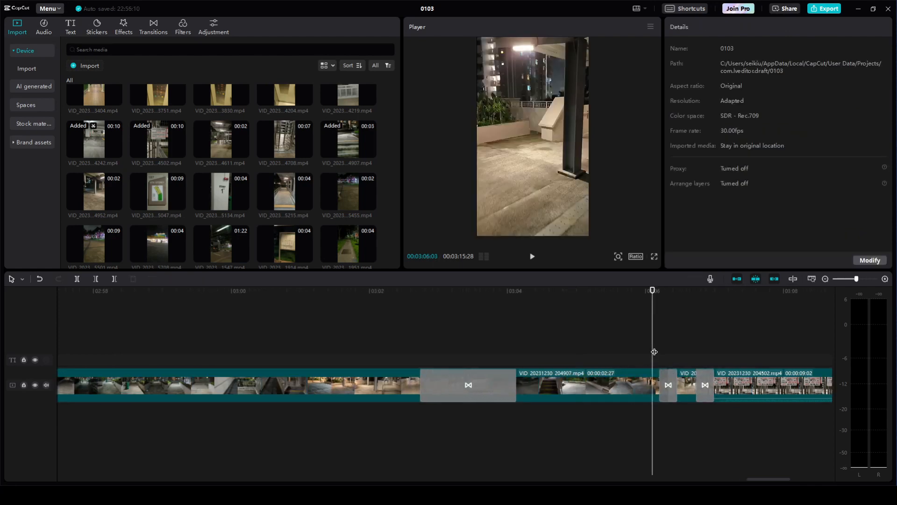
key(space)
key(space)
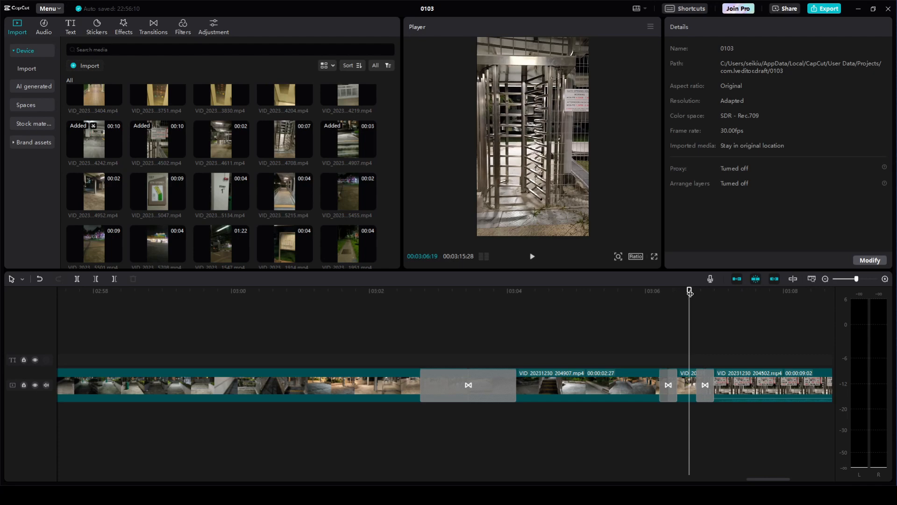
mouse_move(690, 290)
mouse_down()
mouse_move(671, 295)
mouse_move(678, 293)
mouse_up()
Try extending the start of the short 204242 clip to a length of 00:00:02:11.
click(675, 383)
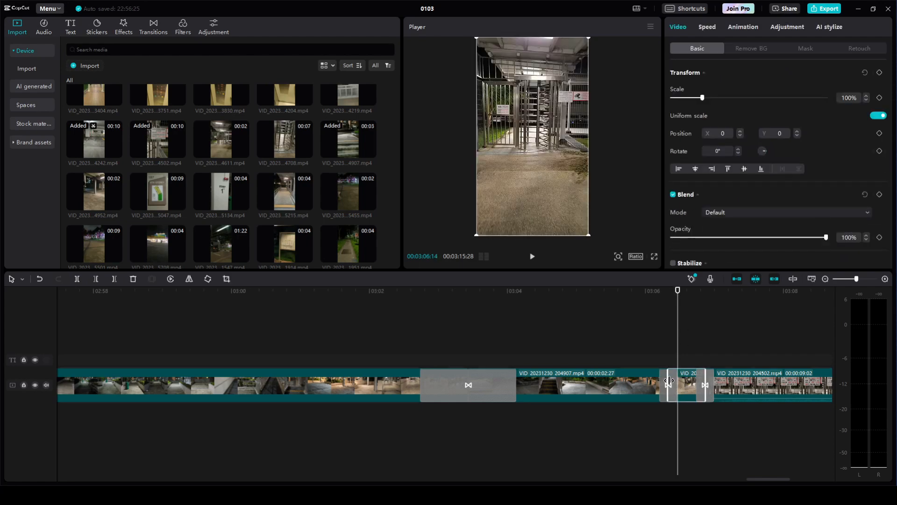
drag(669, 384, 545, 388)
click(642, 350)
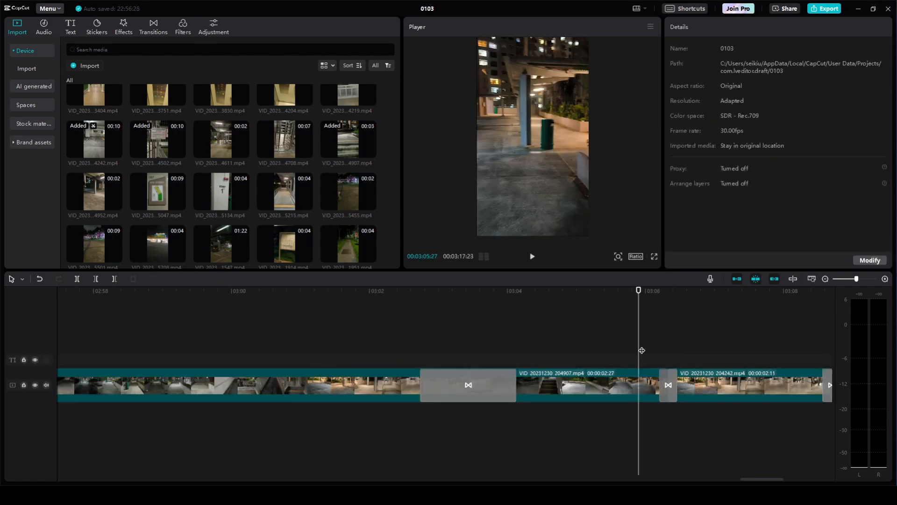
click(748, 344)
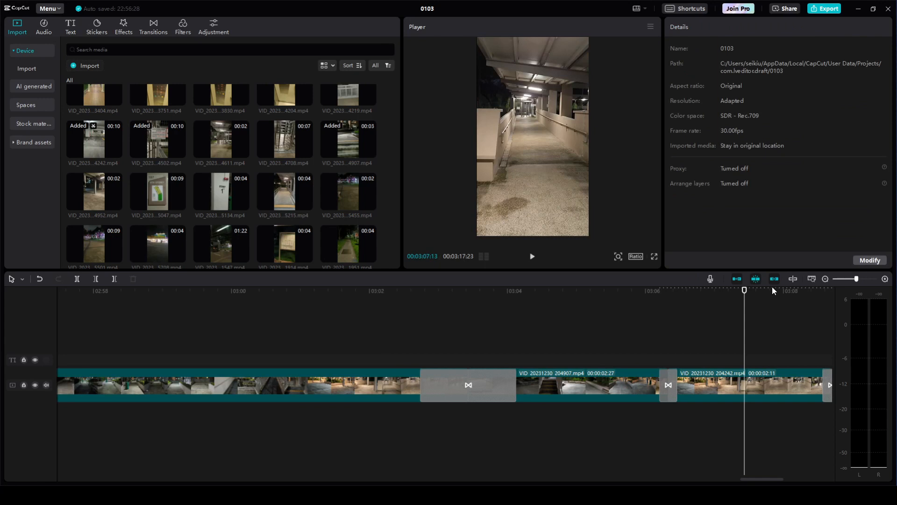
click(624, 310)
Extend the start of the short 204242 clip to a length of 00:00:02:13 and check its frame at 00:03:08:04.
click(606, 389)
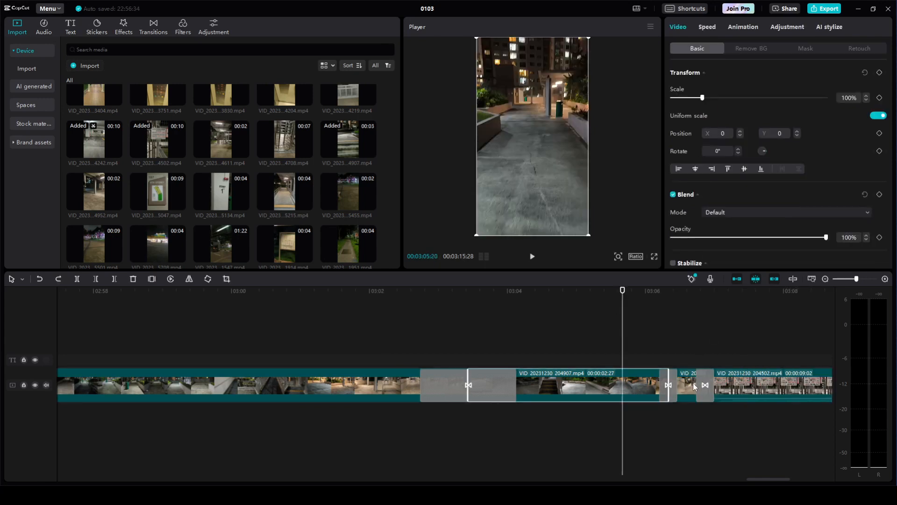
drag(673, 387, 539, 398)
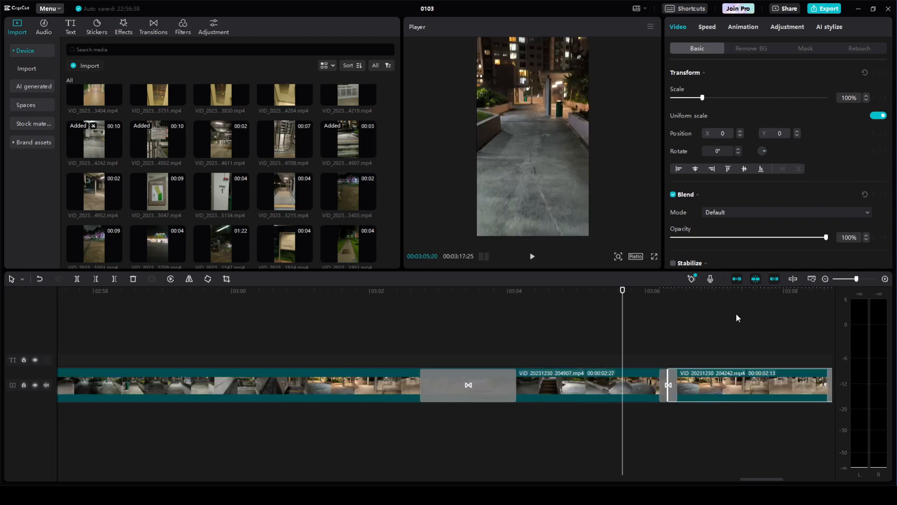
drag(710, 290, 793, 299)
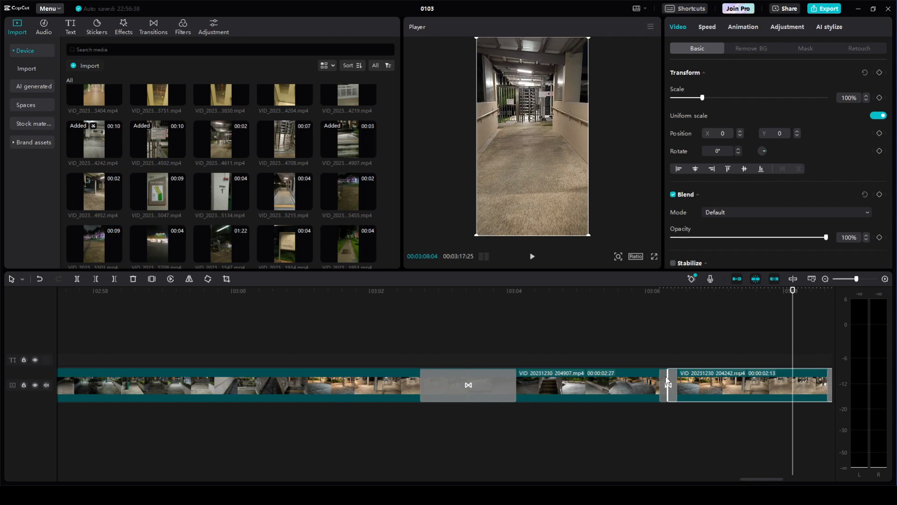
Trim the start of the short 204242 clip to a length of 00:00:00:19 and preview the footage around it.
drag(665, 377, 792, 374)
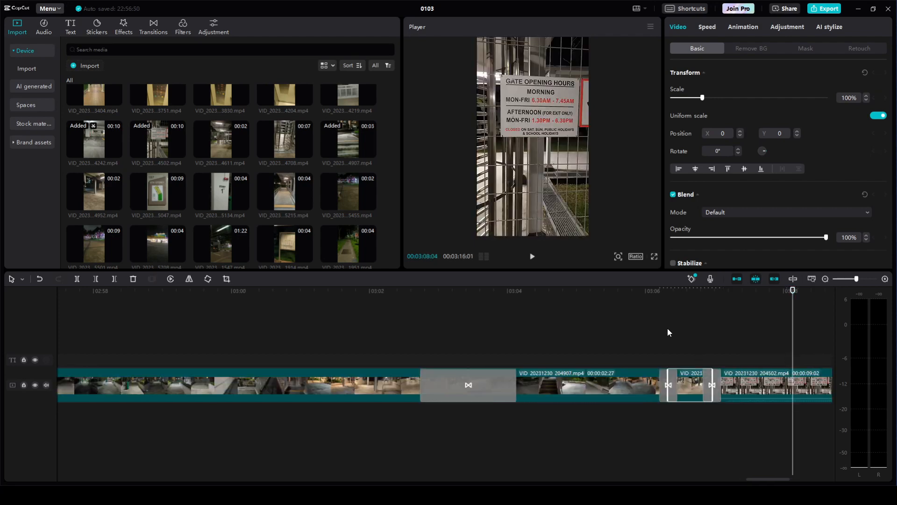
click(634, 333)
key(space)
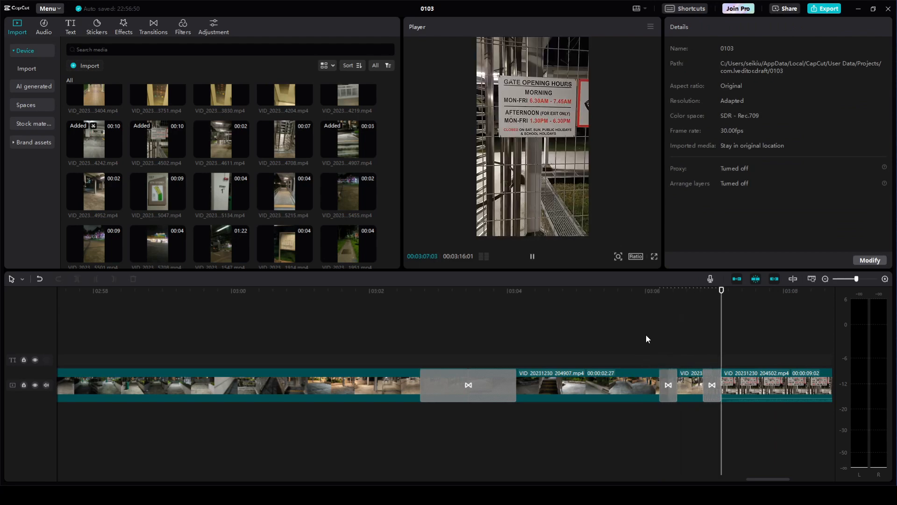
key(space)
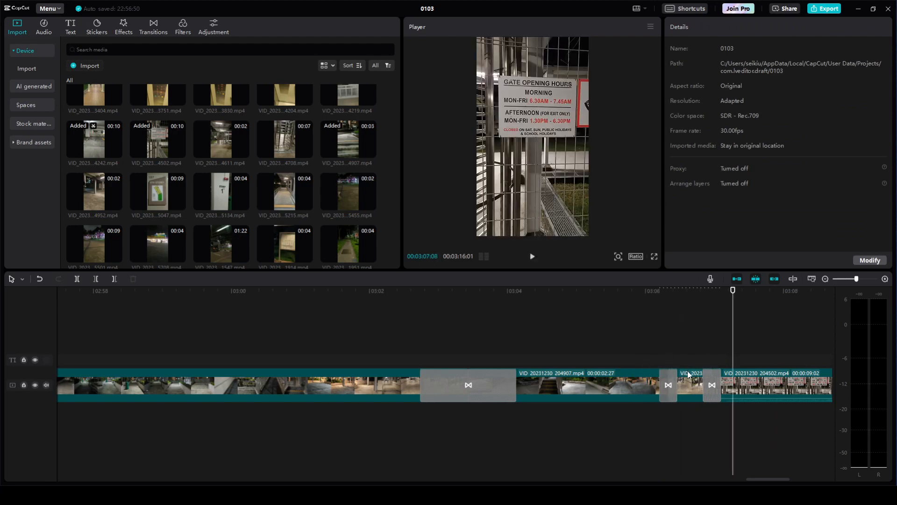
key(space)
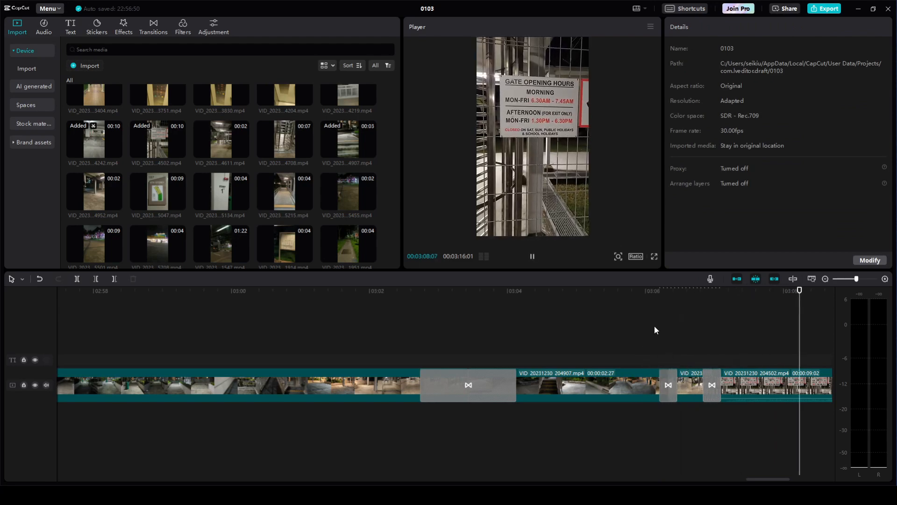
Reposition the playhead near the short 204242 clip and wait for the unresponsive program to recover.
click(665, 325)
click(711, 350)
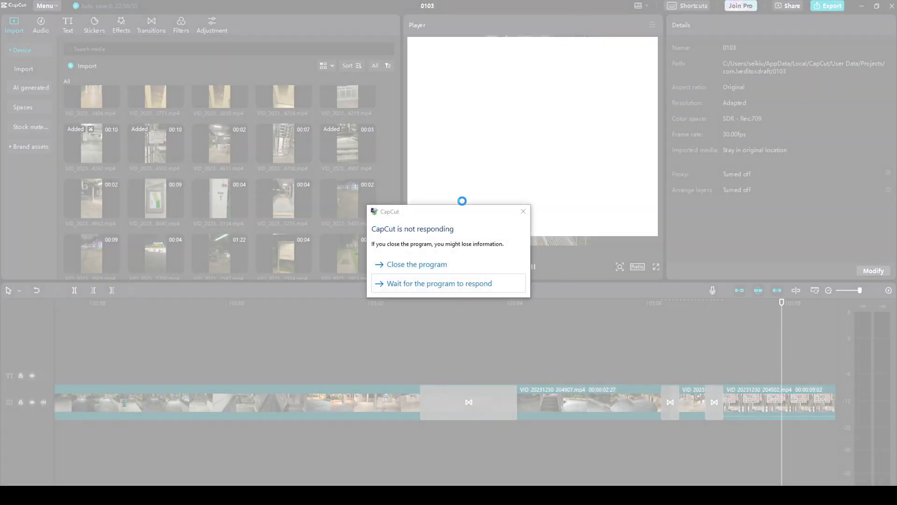
click(437, 283)
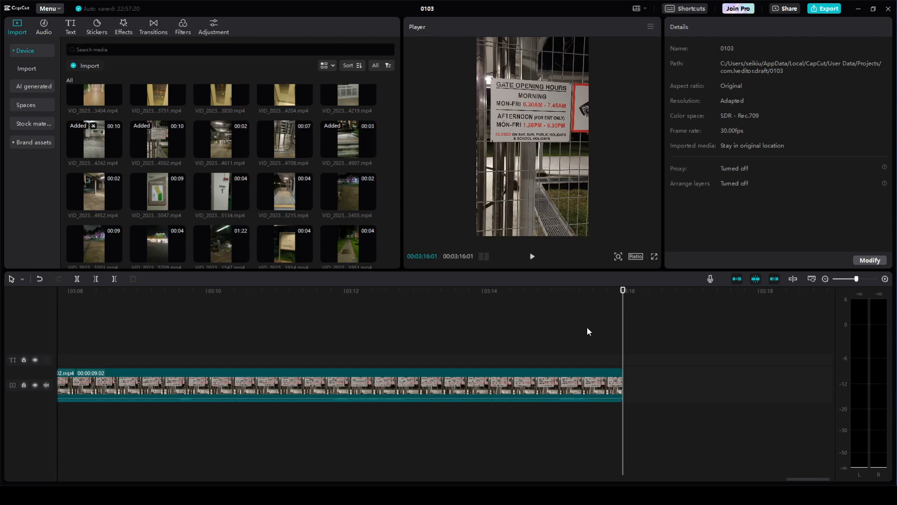
Play the sequence from 00:03:05:00 to preview clip 204907, the short 204242 clip and clip 204502.
scroll(513, 327, down, 2)
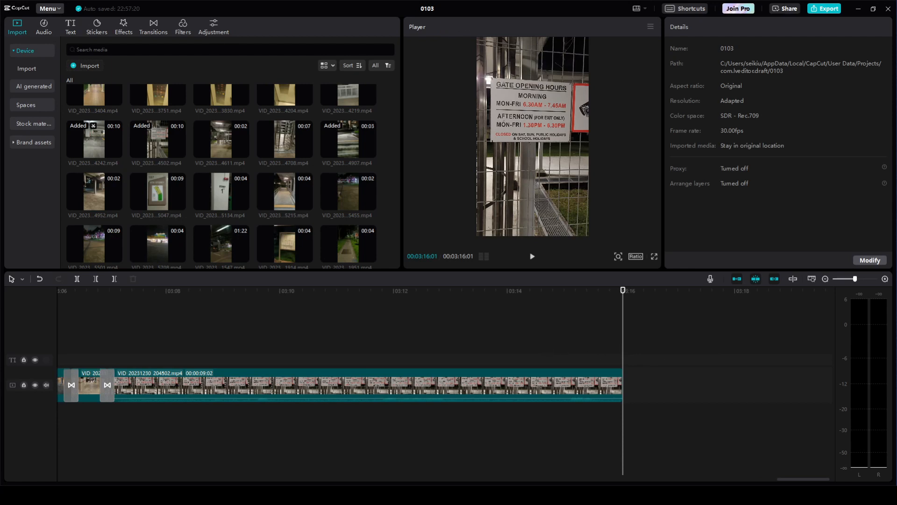
click(520, 345)
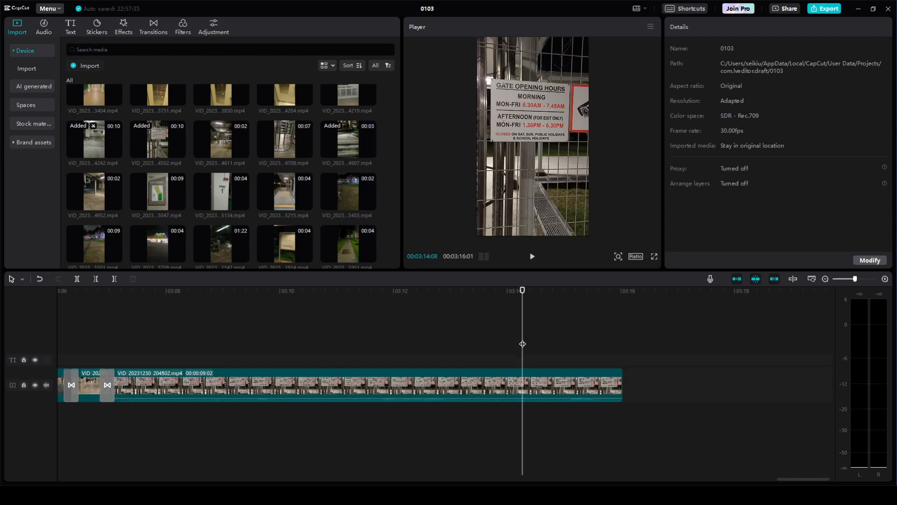
scroll(519, 345, down, 1)
scroll(520, 344, down, 1)
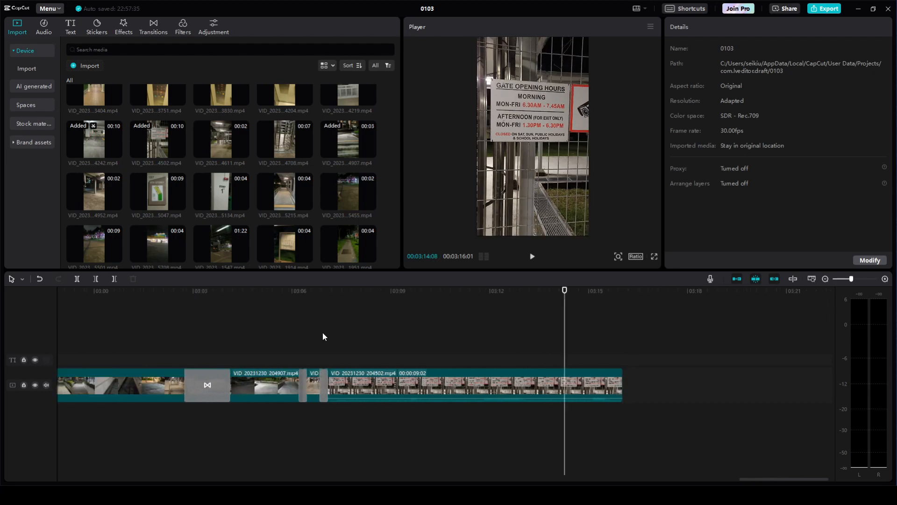
click(296, 351)
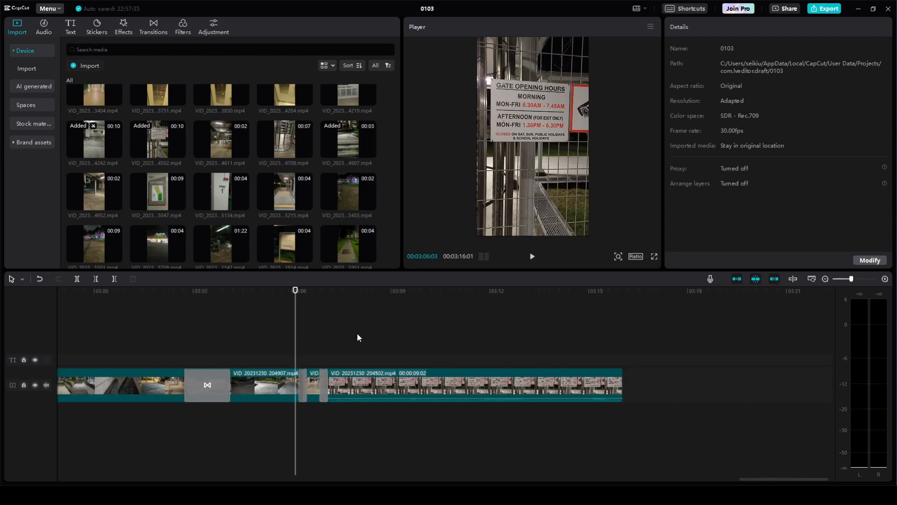
click(259, 341)
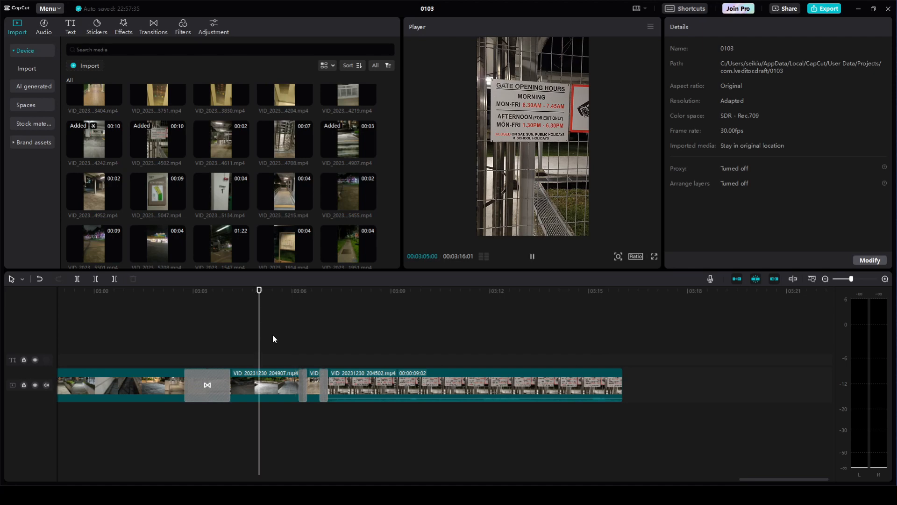
click(532, 258)
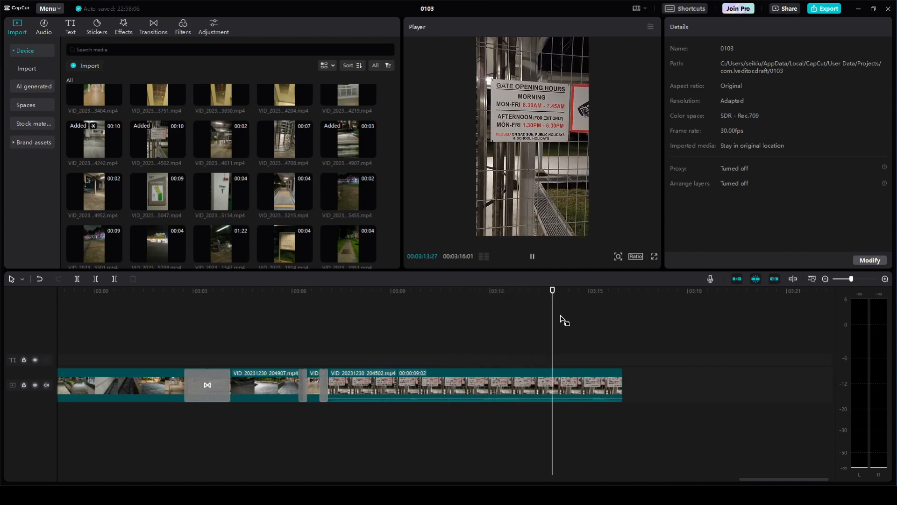
Inspect individual frames of the short 204242 clip and its transitions between 00:03:06:10 and 00:03:06:24.
click(275, 338)
click(289, 332)
click(304, 335)
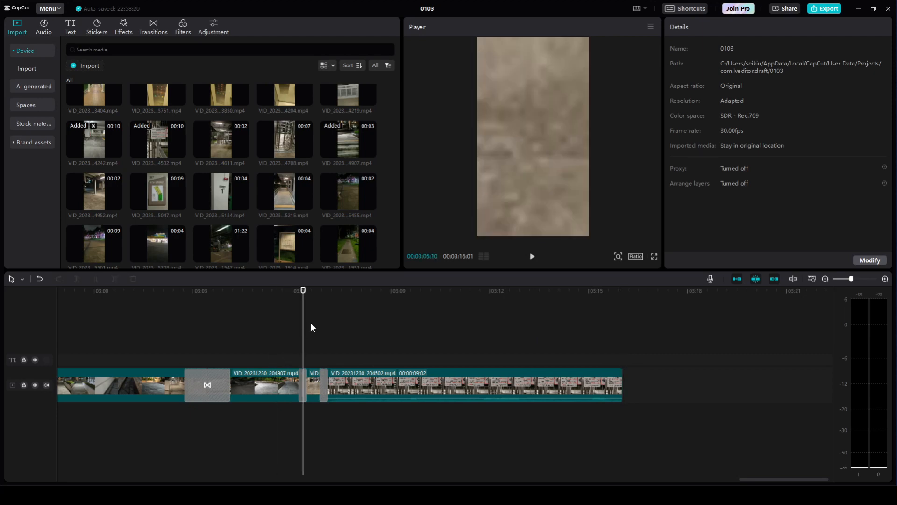
click(309, 330)
click(318, 328)
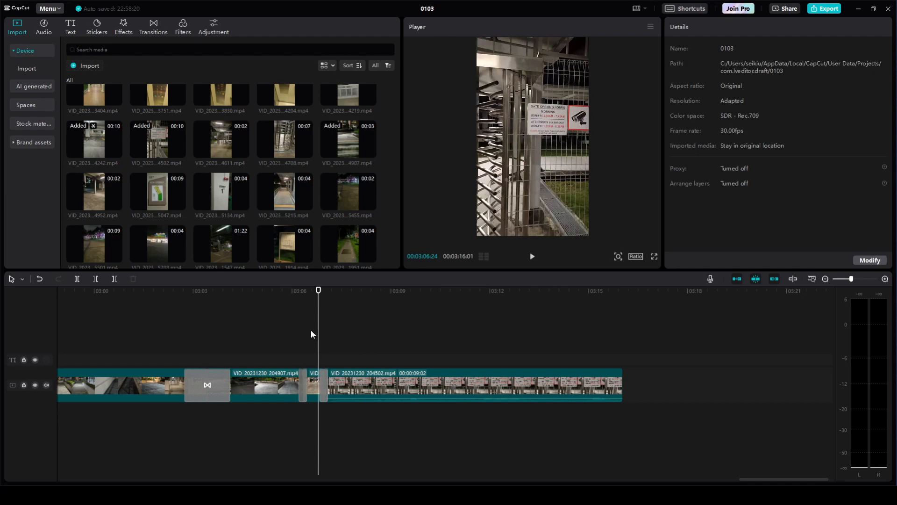
click(311, 330)
click(307, 327)
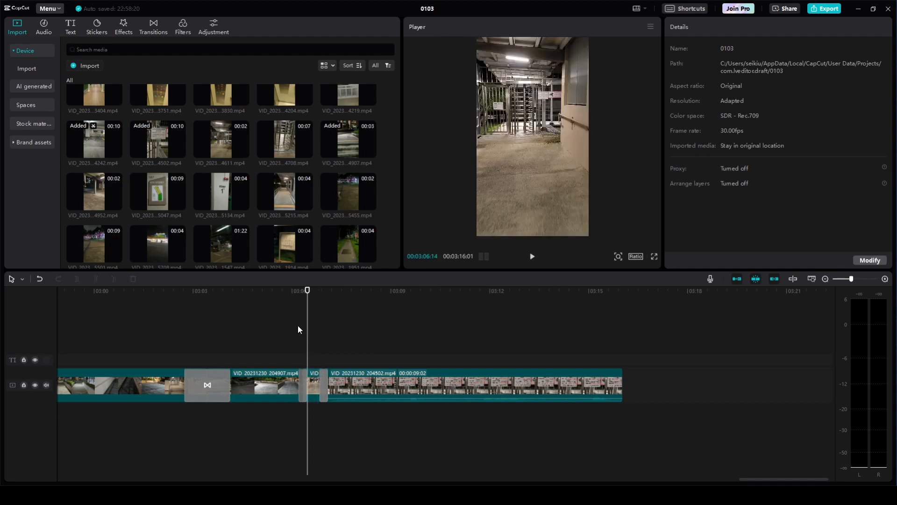
click(323, 324)
Replay the end of clip 204907 from 00:03:04:22 into the transition to the short 204242 clip.
drag(310, 295, 275, 295)
click(287, 290)
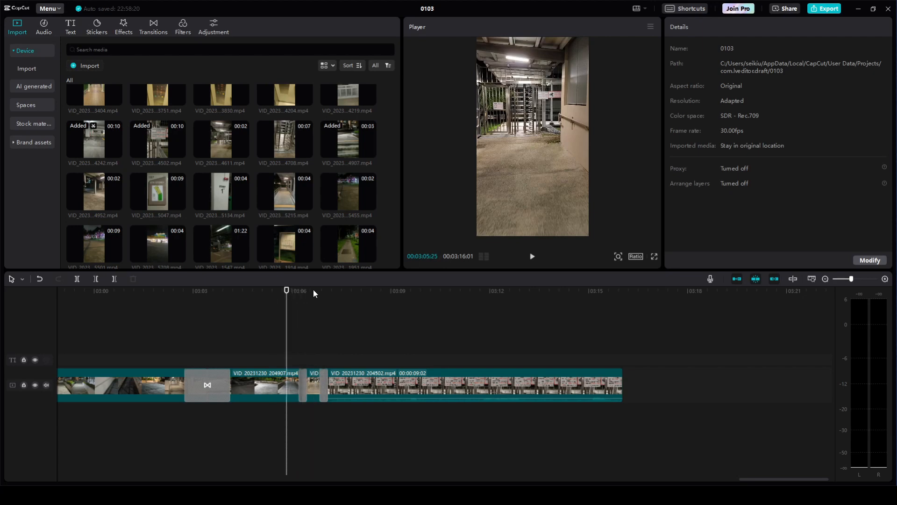
click(314, 291)
click(271, 292)
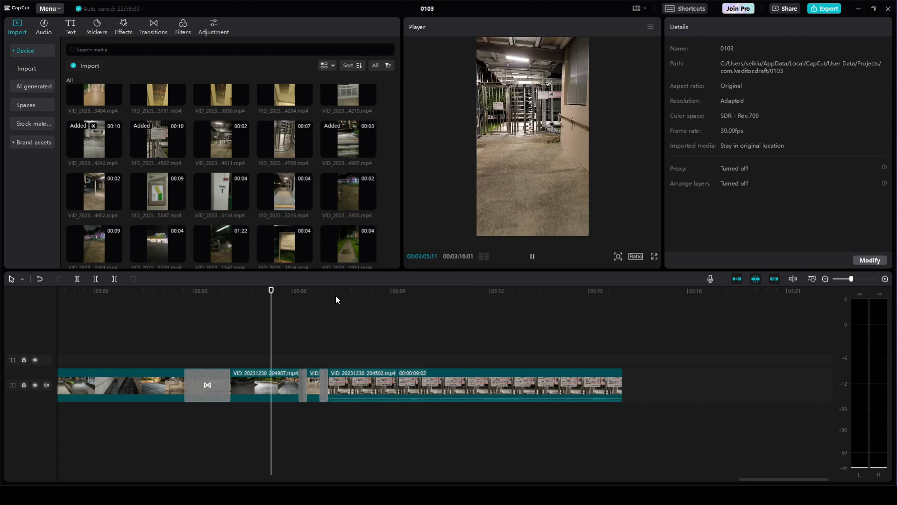
click(249, 324)
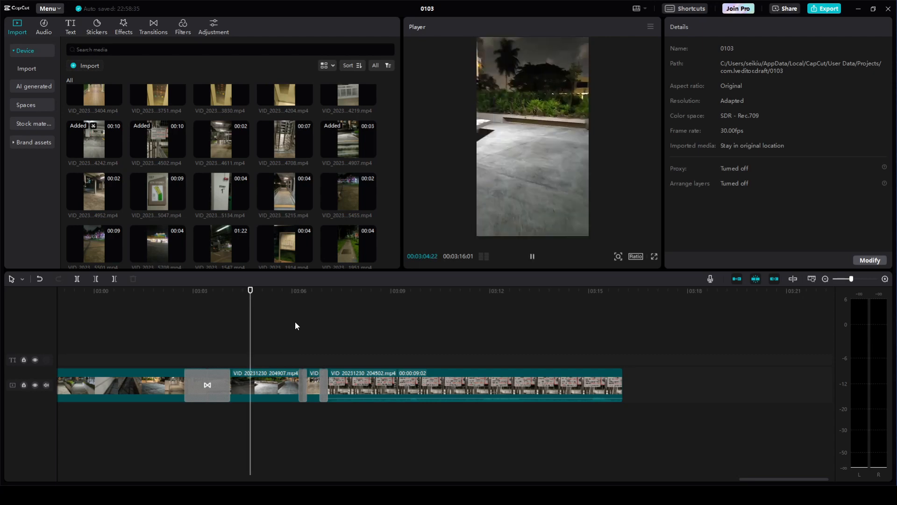
key(space)
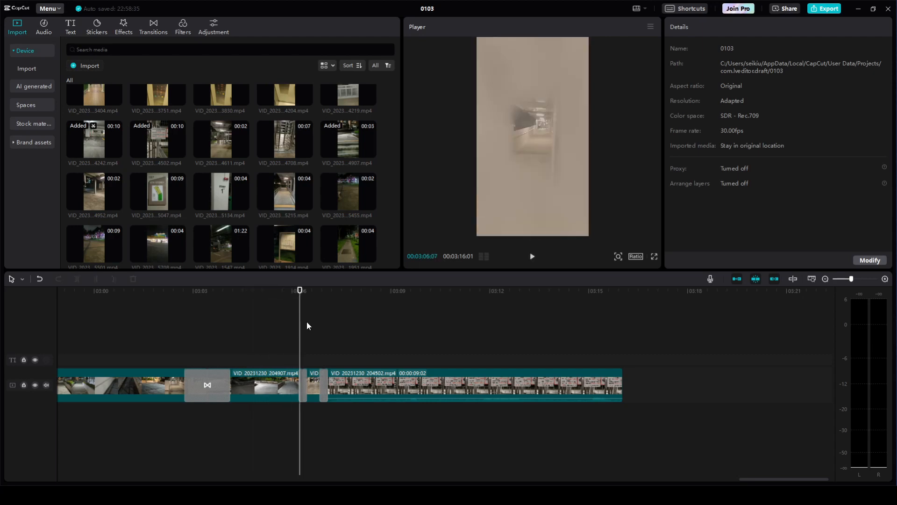
Examine the short 204242 clip frame by frame between 00:03:06:14 and 00:03:06:18.
mouse_move(309, 288)
mouse_down()
mouse_move(319, 298)
mouse_move(276, 298)
mouse_move(310, 296)
mouse_up()
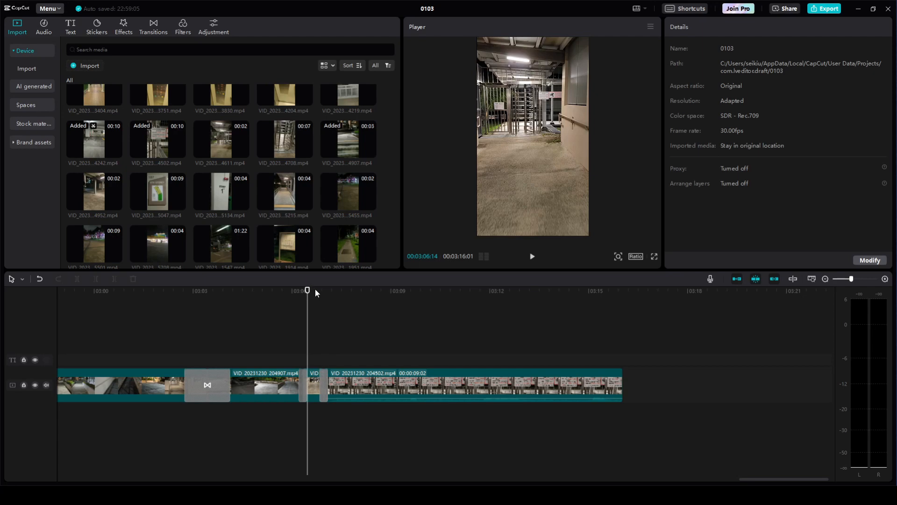
drag(315, 290, 311, 292)
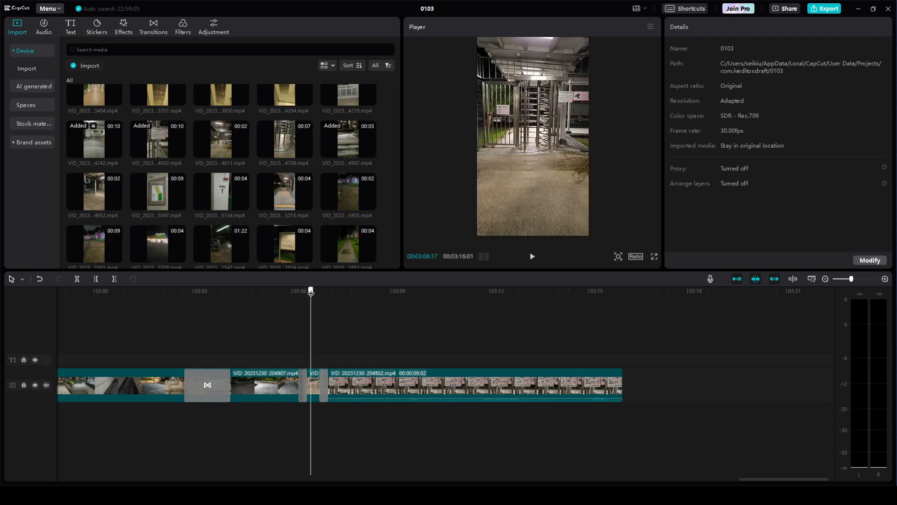
scroll(310, 326, up, 5)
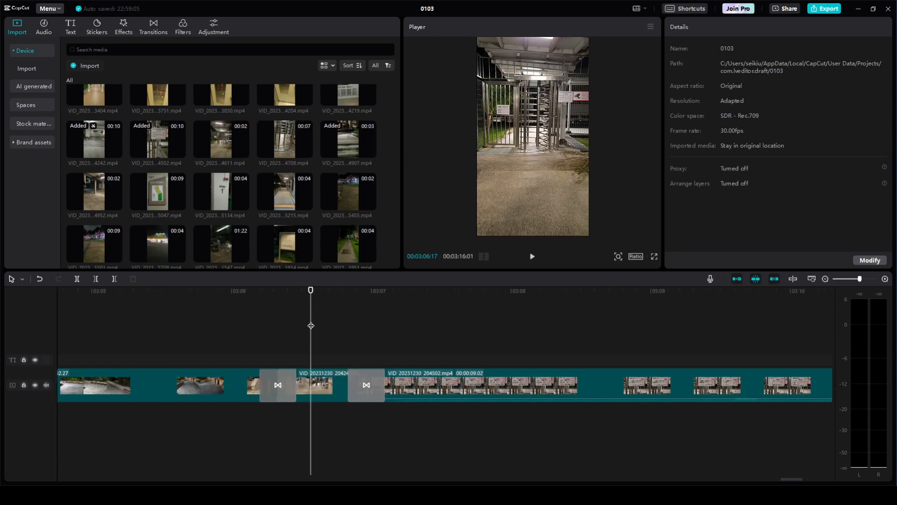
scroll(311, 325, up, 3)
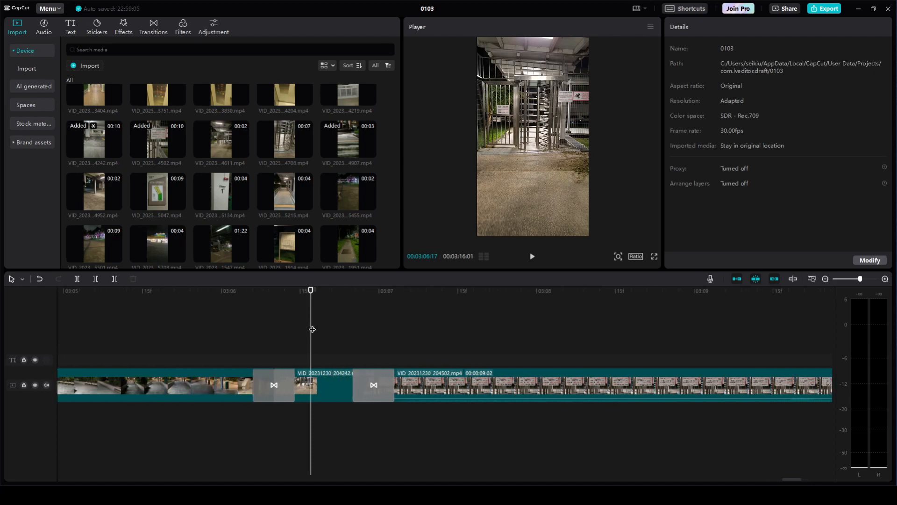
click(318, 289)
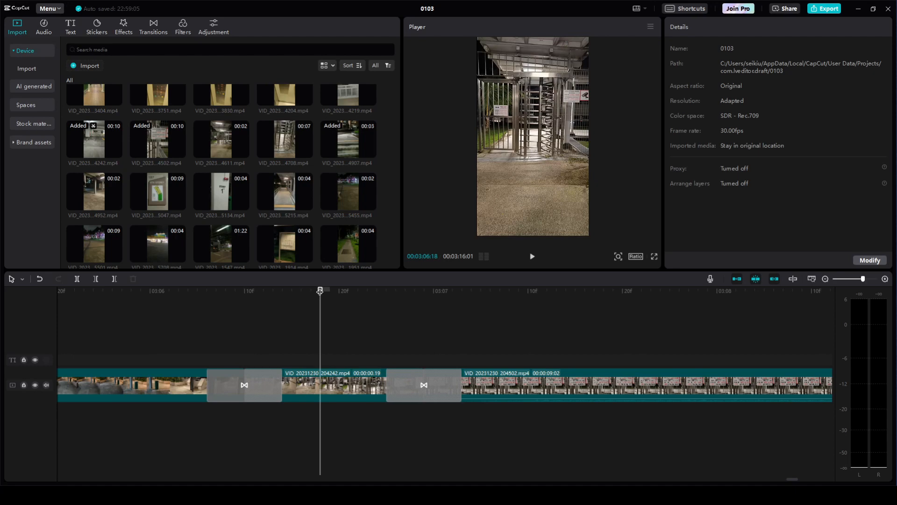
drag(320, 291, 282, 294)
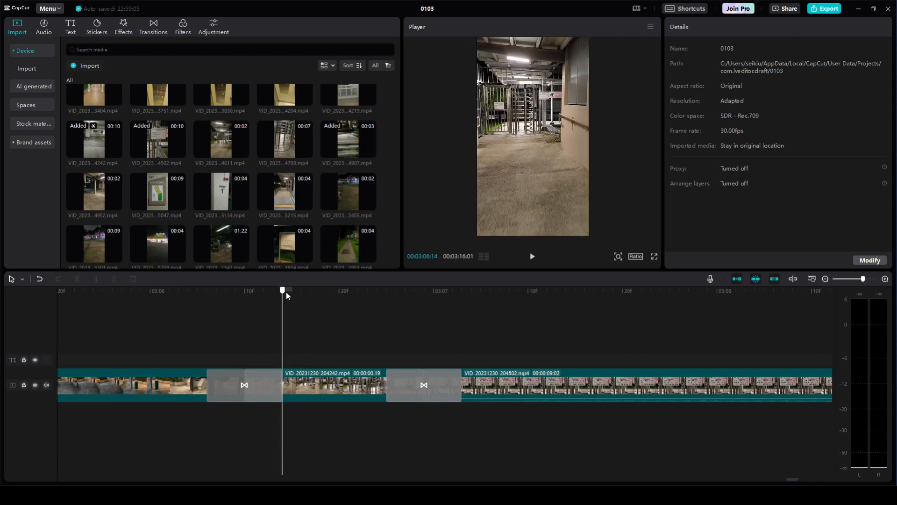
key(Right)
key(Right)
Adjust the start of the short 204242 clip to a length of 00:00:01:00 and check its frame at 00:03:06:20.
click(328, 390)
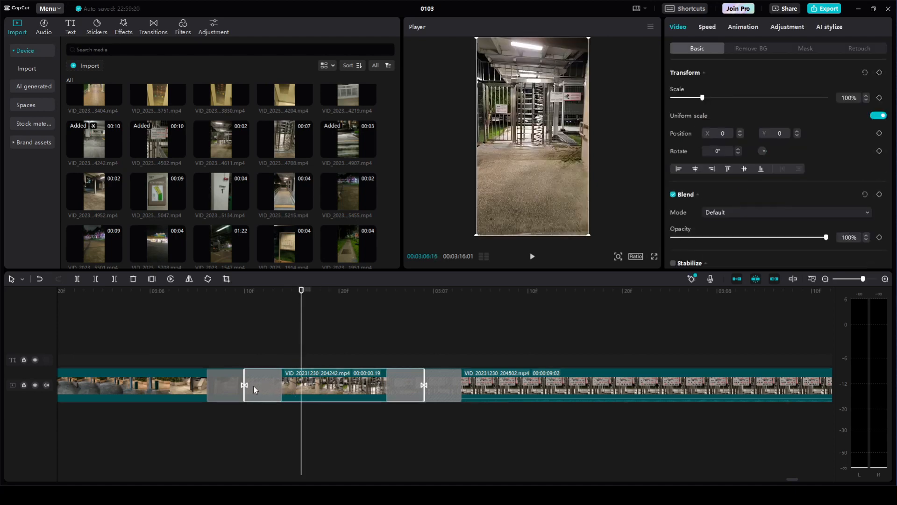
drag(242, 385, 81, 385)
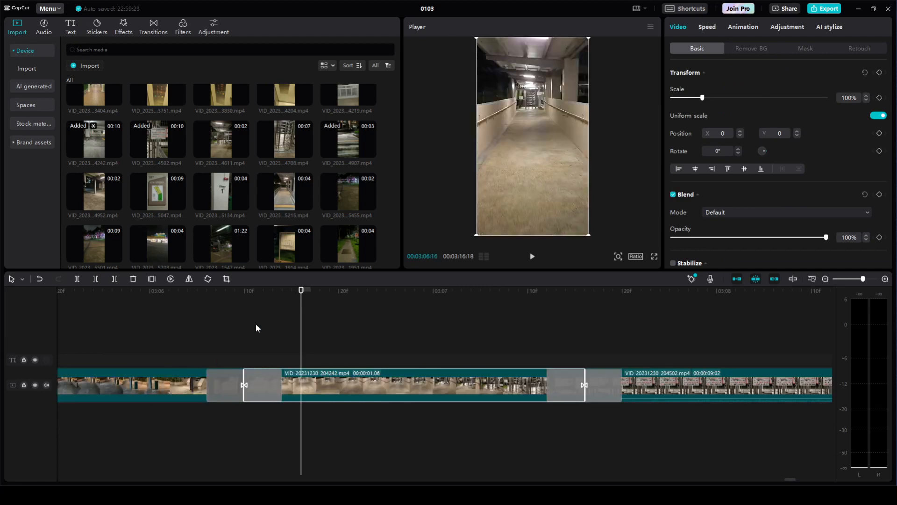
click(253, 290)
mouse_move(353, 292)
mouse_down()
mouse_move(327, 293)
mouse_move(346, 295)
mouse_up()
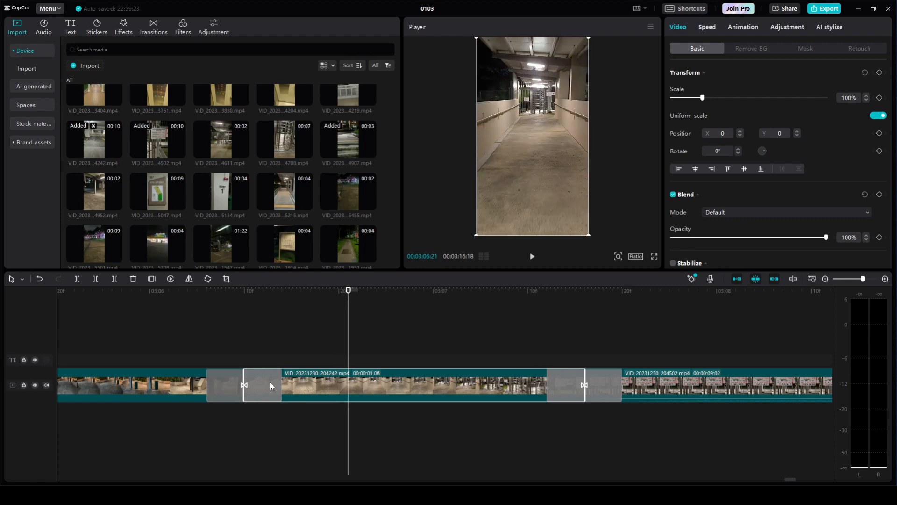
drag(247, 384, 301, 378)
drag(361, 293, 339, 292)
right_click(340, 385)
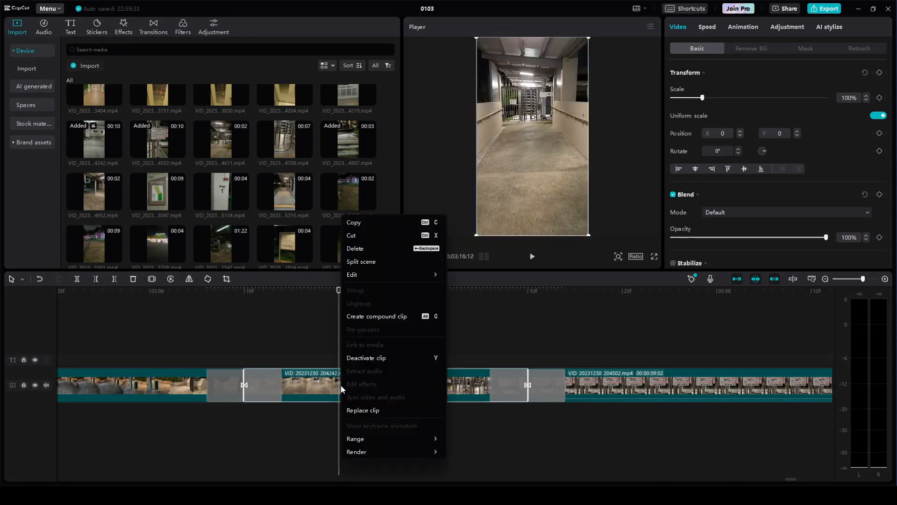
mouse_move(384, 451)
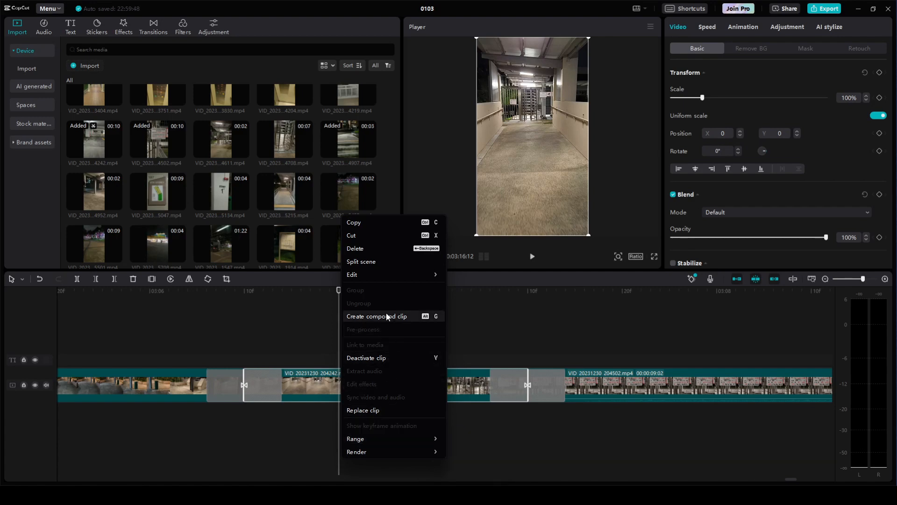
mouse_move(379, 274)
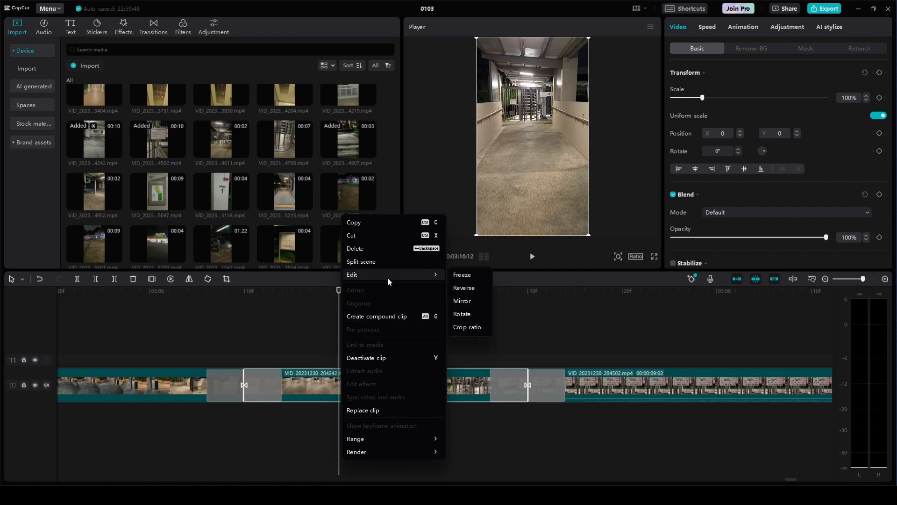
click(296, 331)
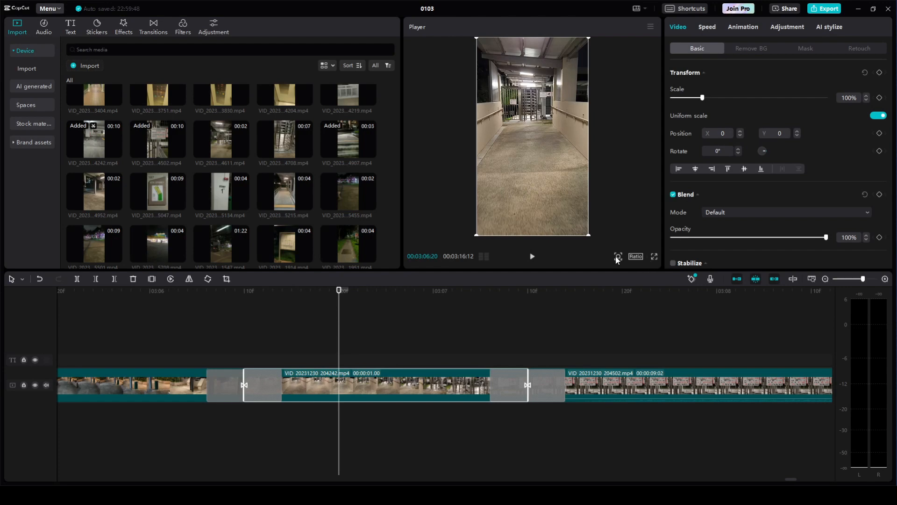
click(637, 9)
right_click(339, 385)
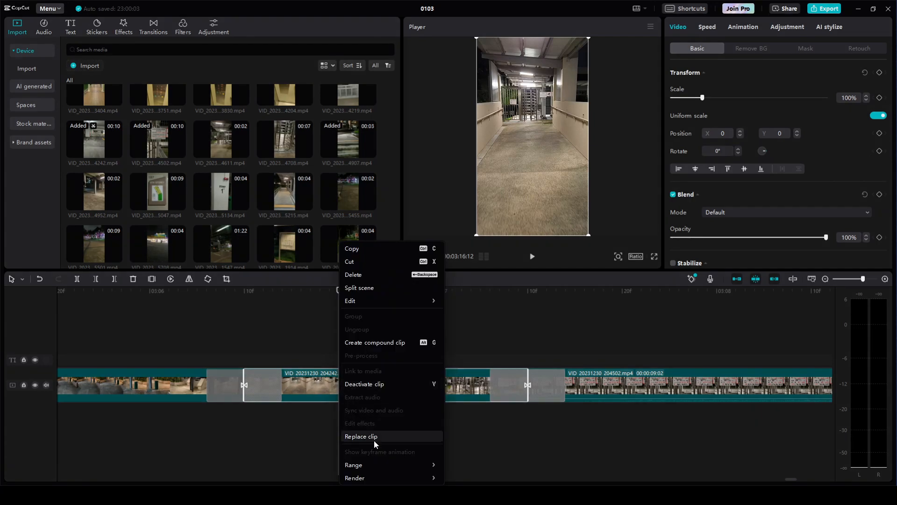
mouse_move(385, 475)
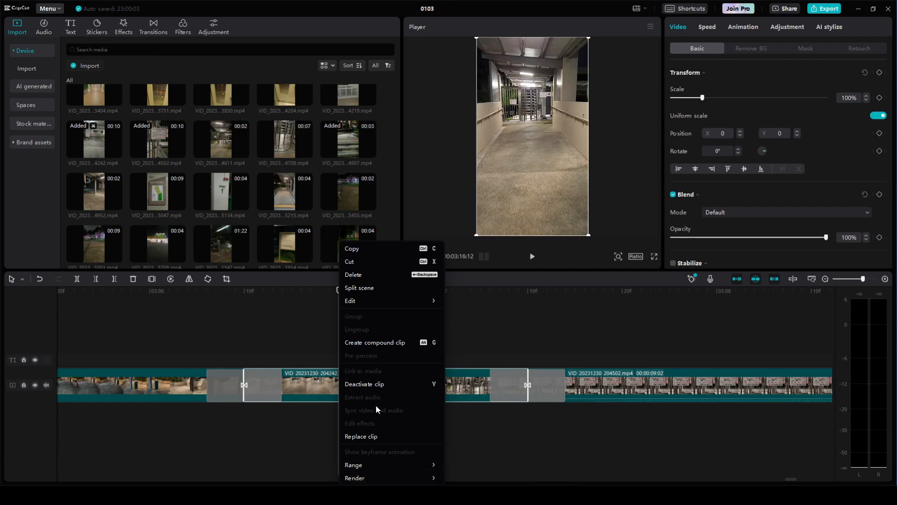
mouse_move(395, 300)
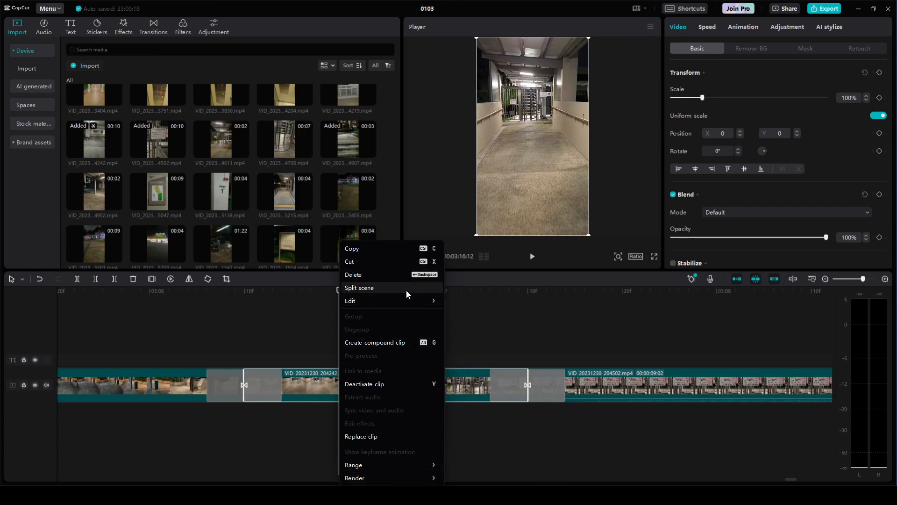
click(369, 249)
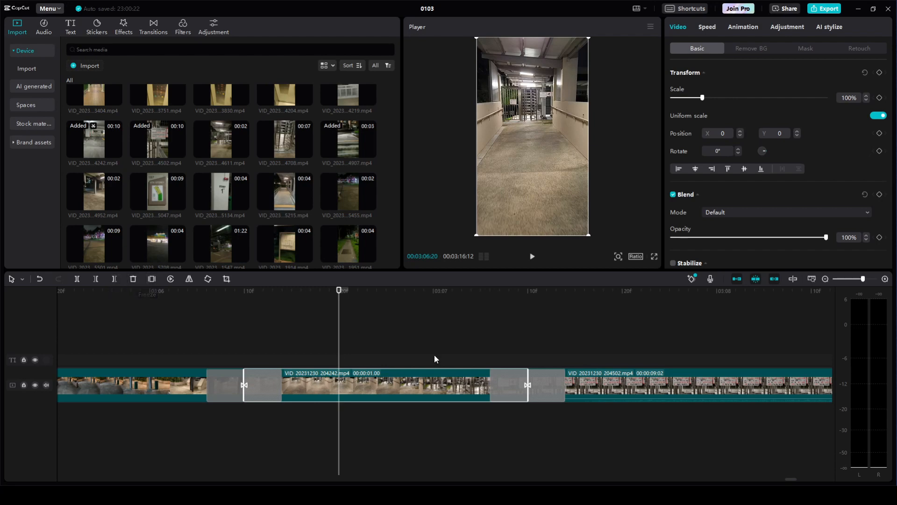
Insert a freeze frame in the short 204242 clip at 00:03:06:20 and copy the resulting freeze clip.
right_click(341, 381)
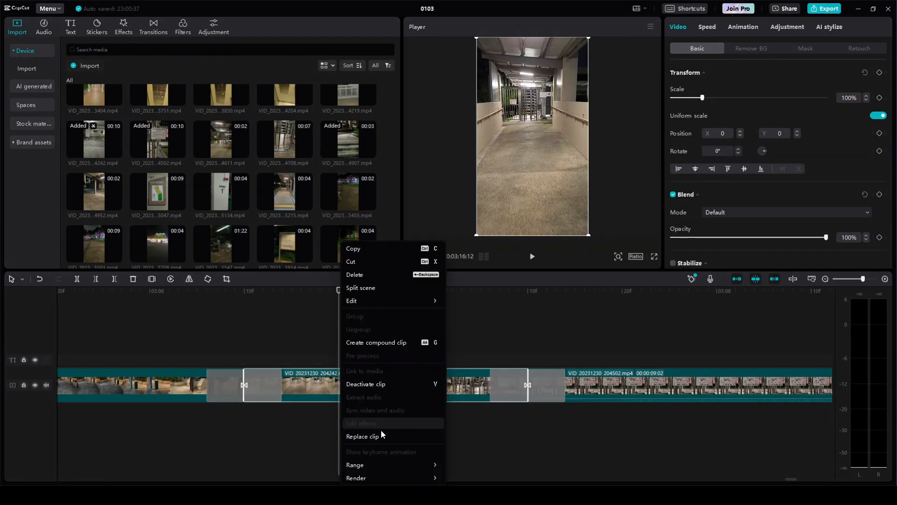
mouse_move(387, 306)
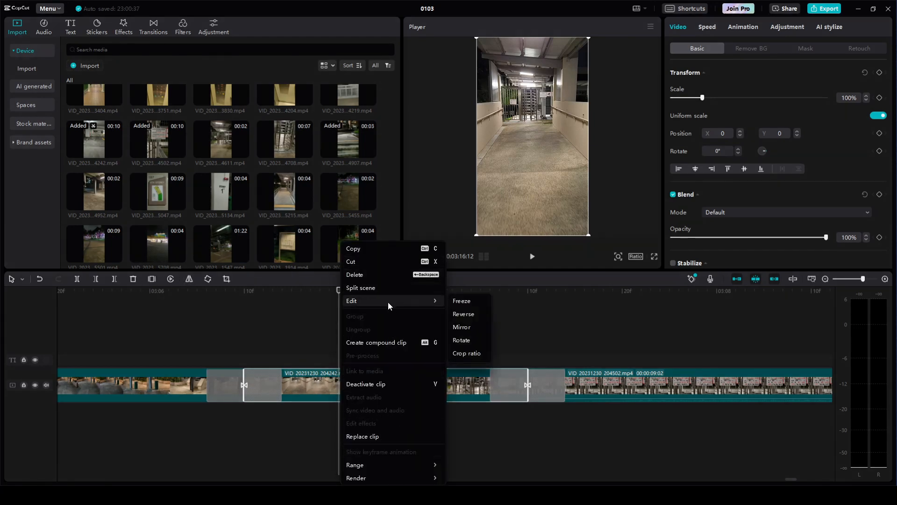
click(473, 301)
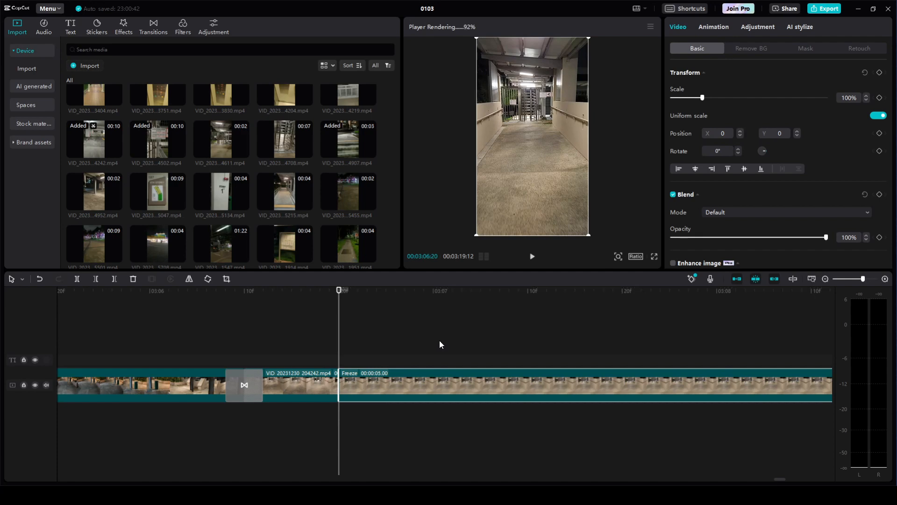
scroll(439, 340, down, 2)
scroll(438, 339, down, 2)
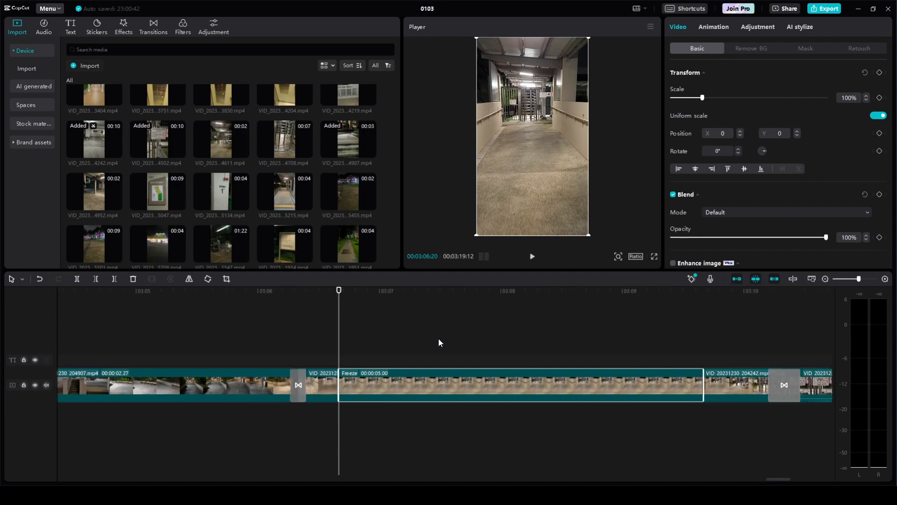
right_click(460, 387)
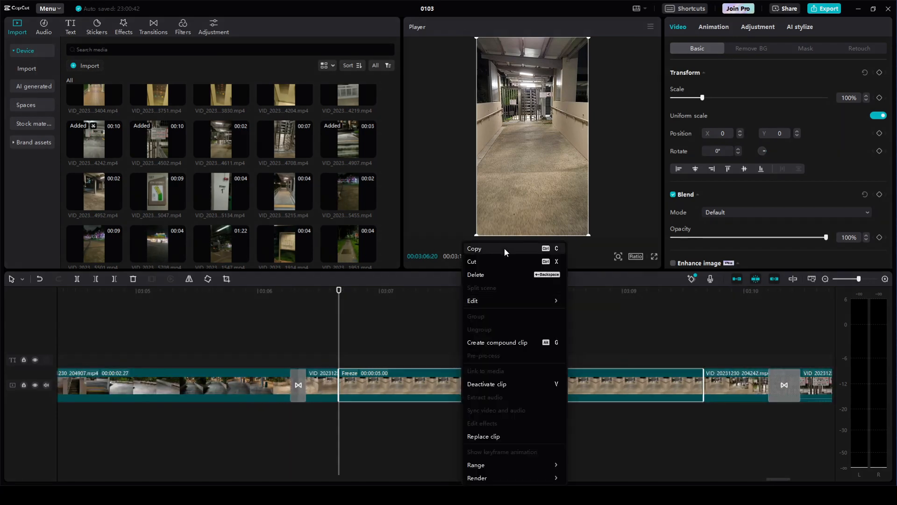
click(503, 248)
Paste the copied freeze clip at the very start of the timeline, 00:00:00:00.
scroll(466, 335, down, 1)
scroll(466, 335, down, 4)
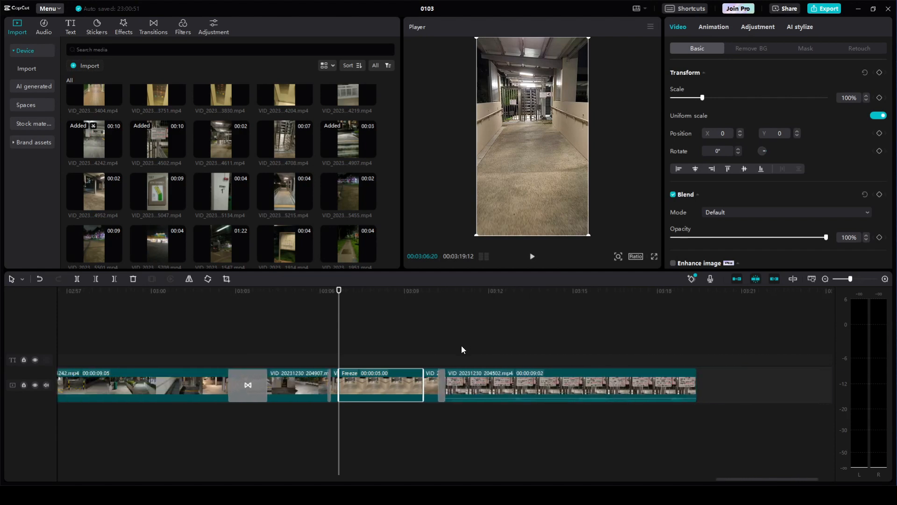
drag(133, 290, 1, 297)
scroll(184, 328, down, 3)
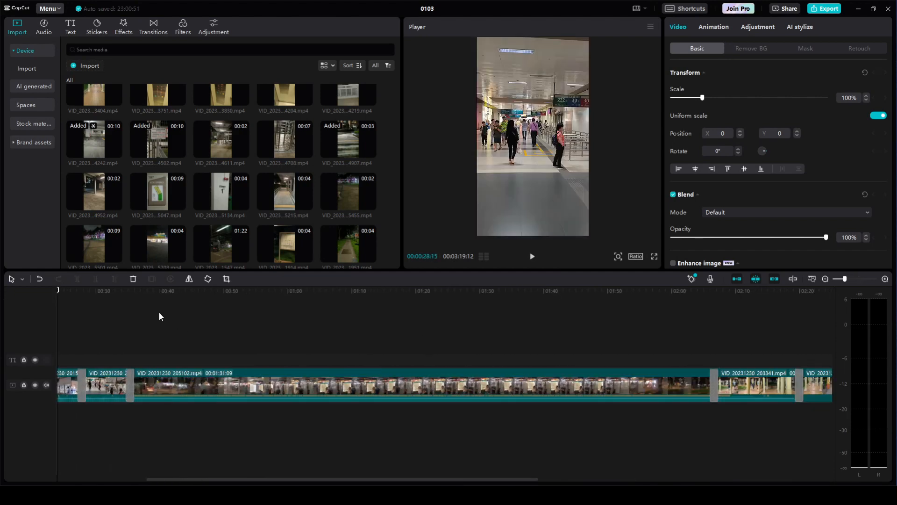
scroll(98, 330, down, 2)
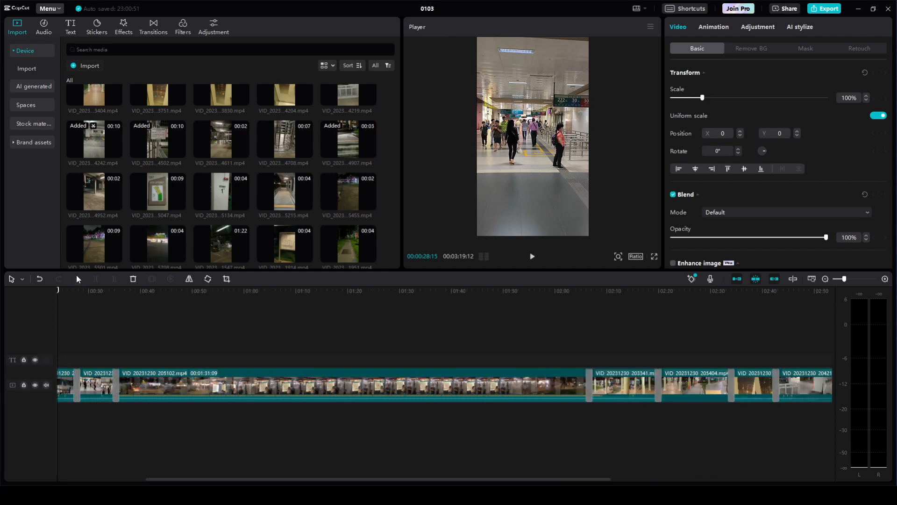
drag(58, 289, 1, 295)
key(ctrl+v)
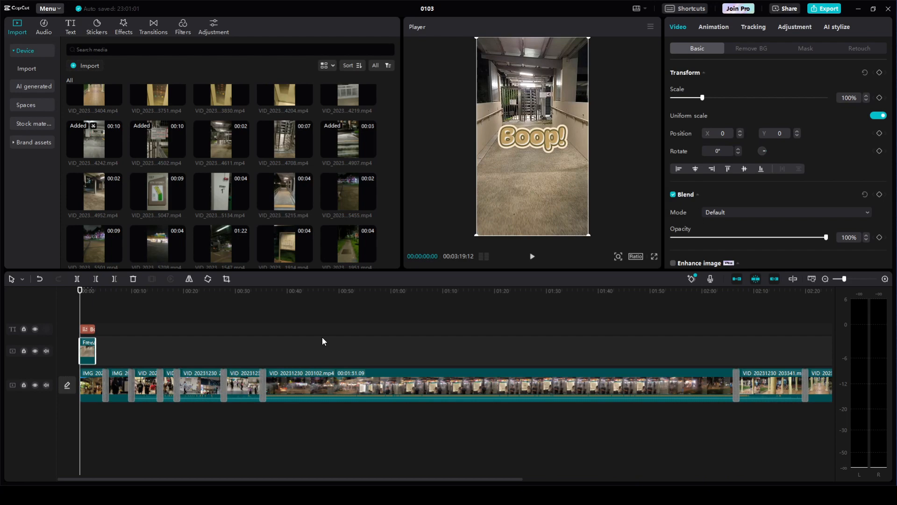
key(ctrl+z)
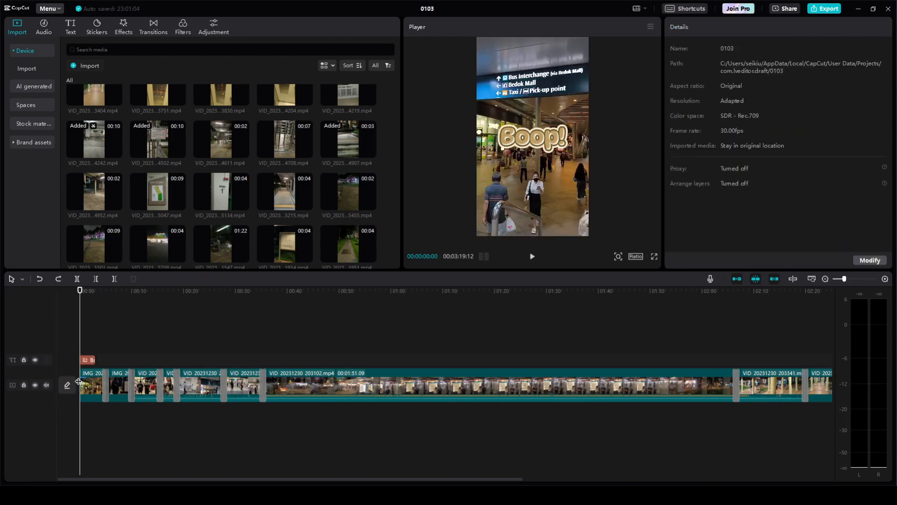
key(ctrl+shift+z)
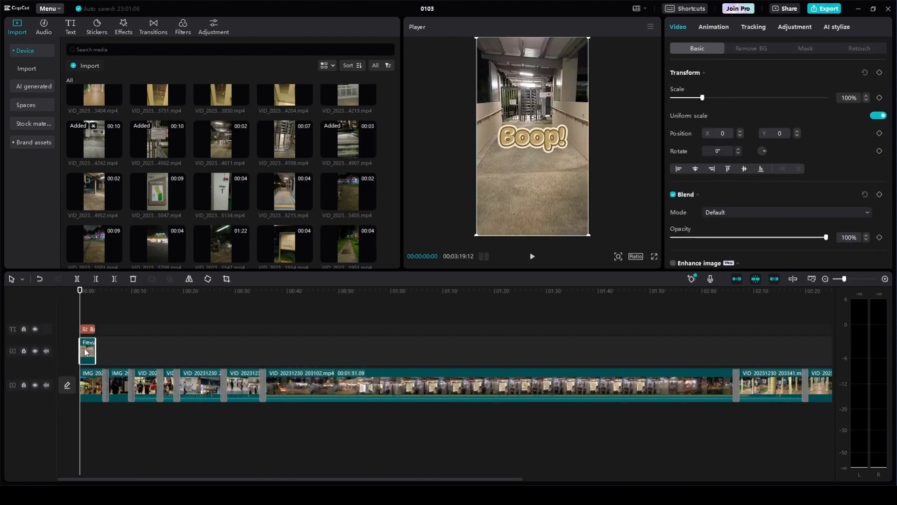
Move the pasted freeze clip onto the main track before the first image and align the Boop! title with its start.
drag(87, 352, 93, 377)
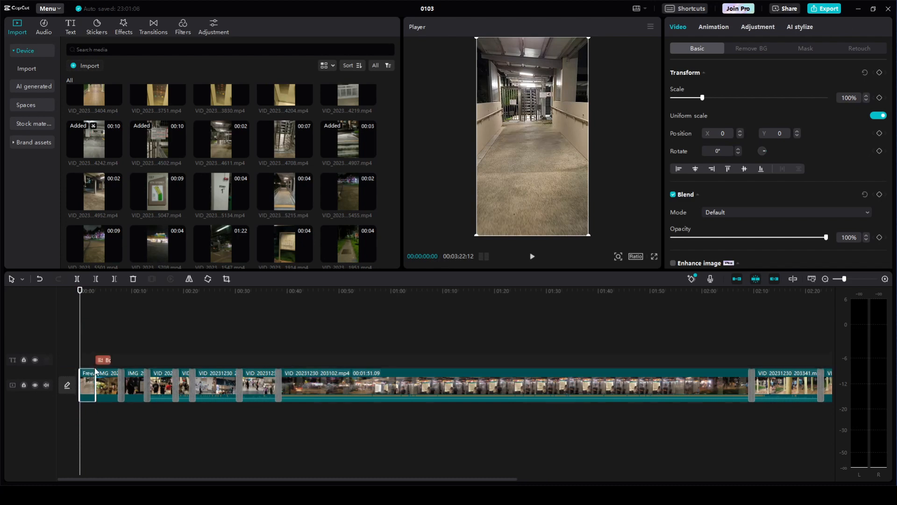
click(124, 340)
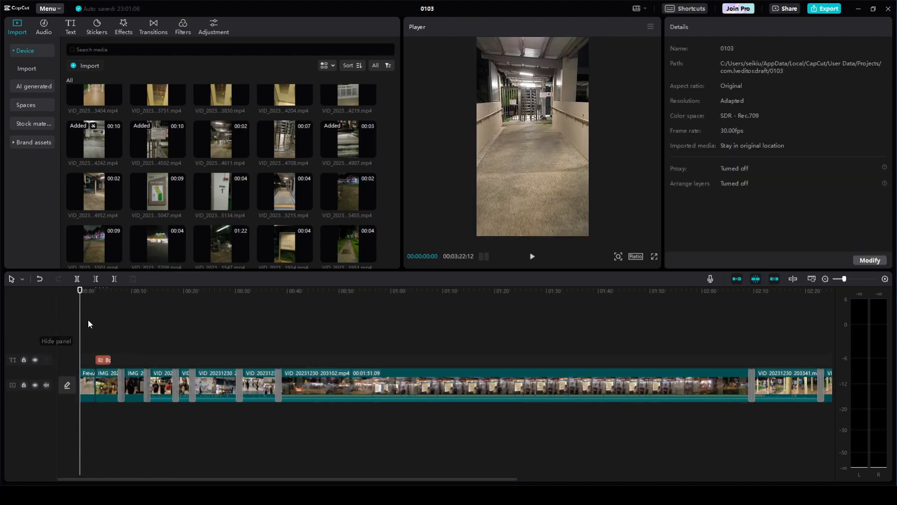
click(103, 360)
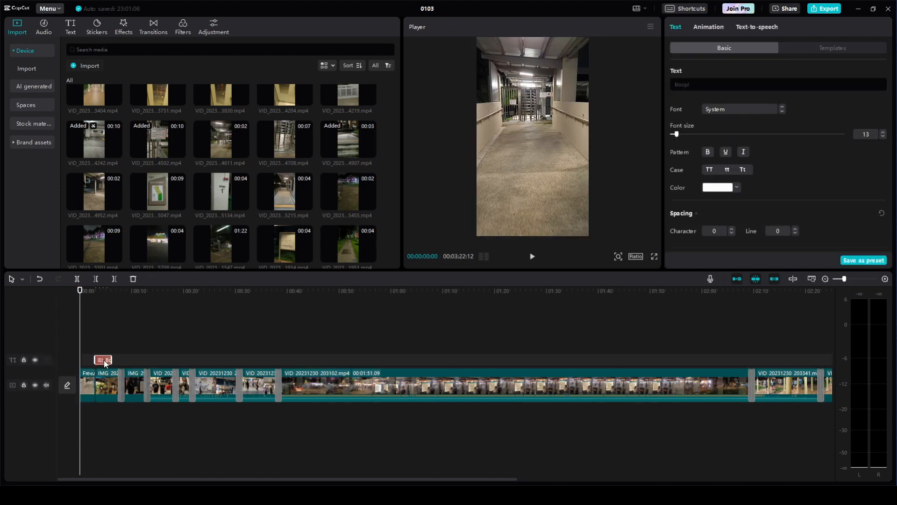
drag(104, 360, 81, 366)
Preview the CRAZY DOG text template from the Pet category over the freeze clip carrying the Boop! title.
scroll(93, 360, up, 6)
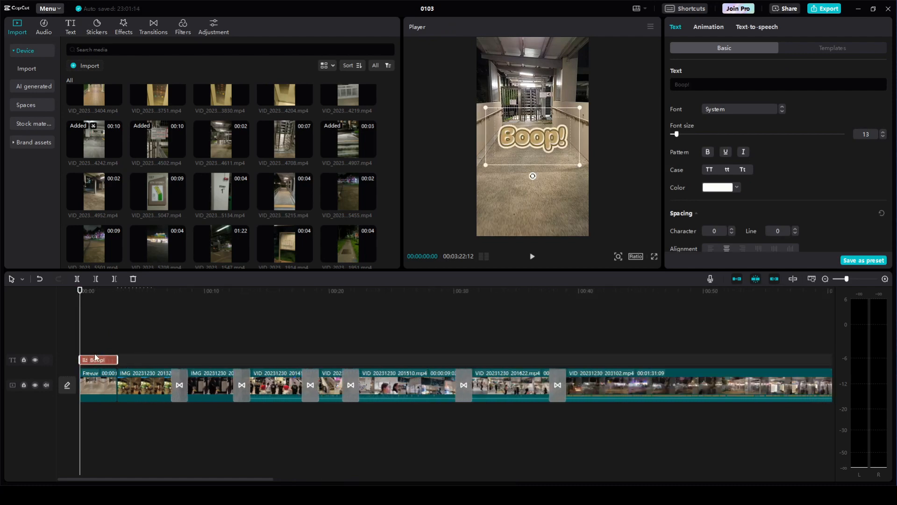
scroll(134, 347, up, 1)
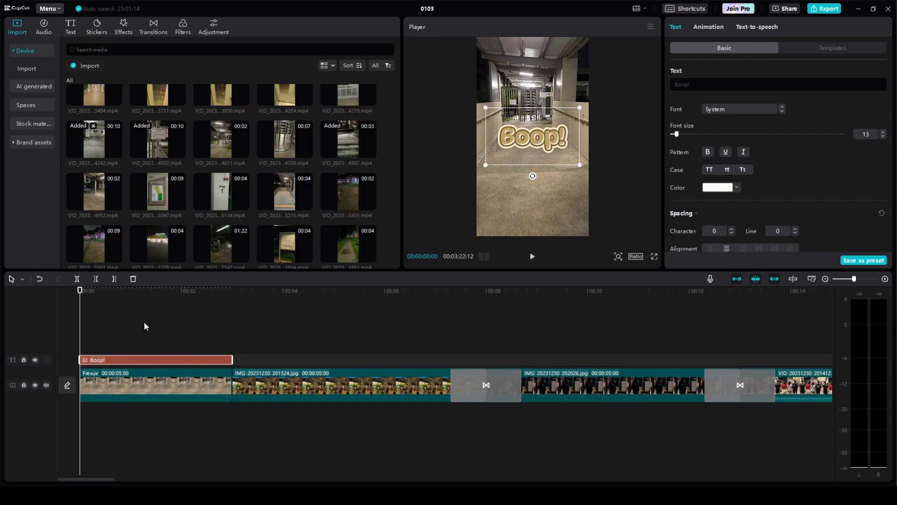
click(144, 323)
click(141, 359)
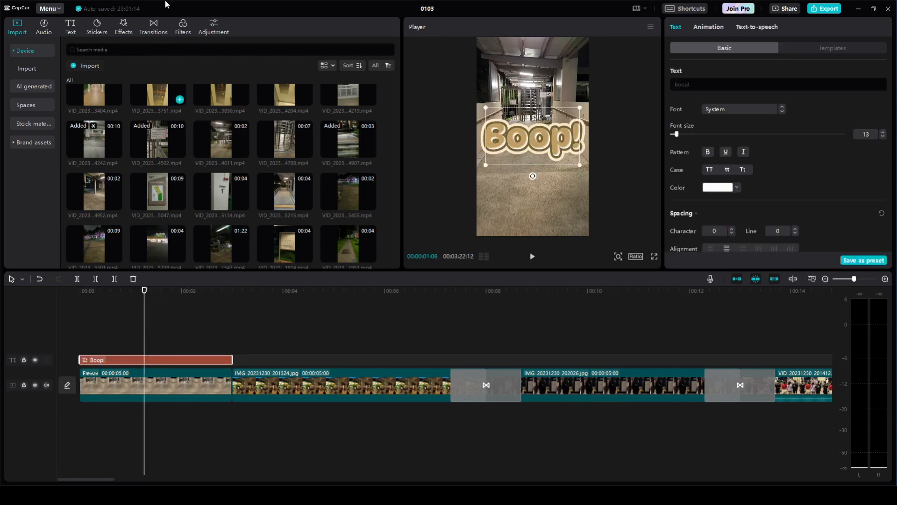
click(70, 26)
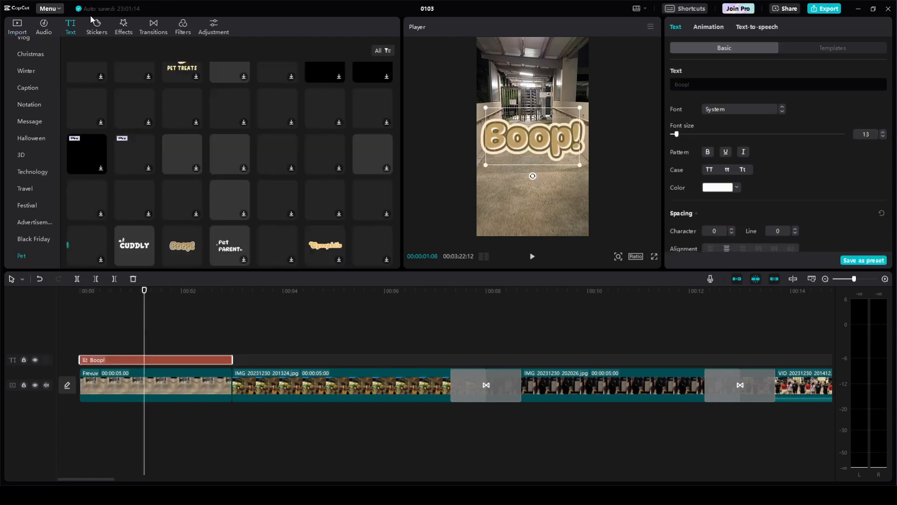
scroll(329, 189, up, 3)
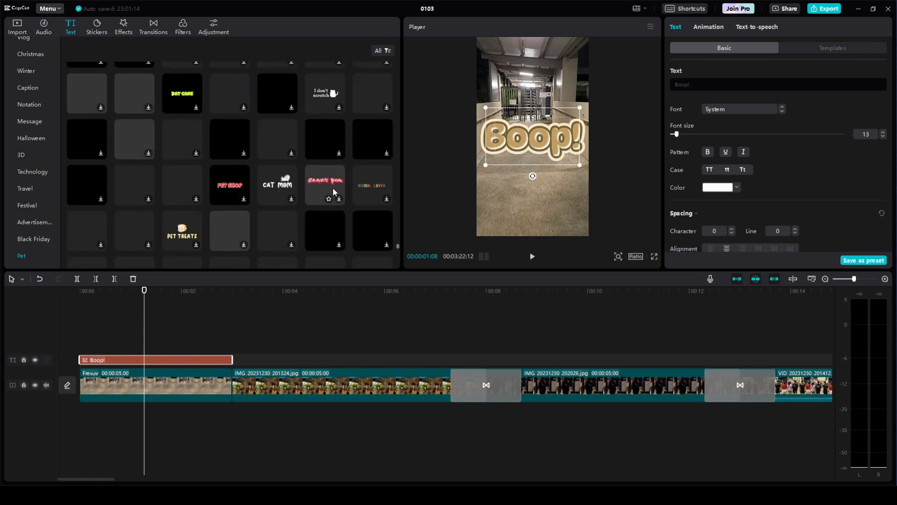
click(324, 186)
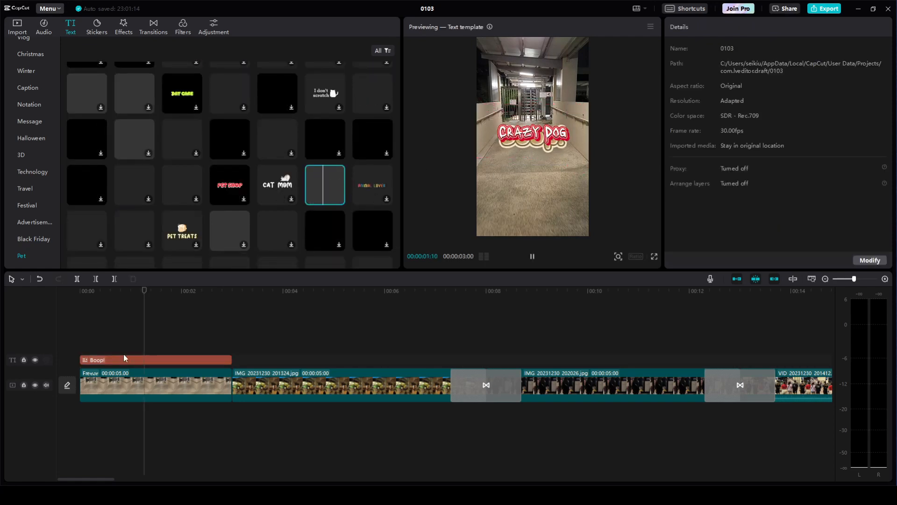
click(157, 361)
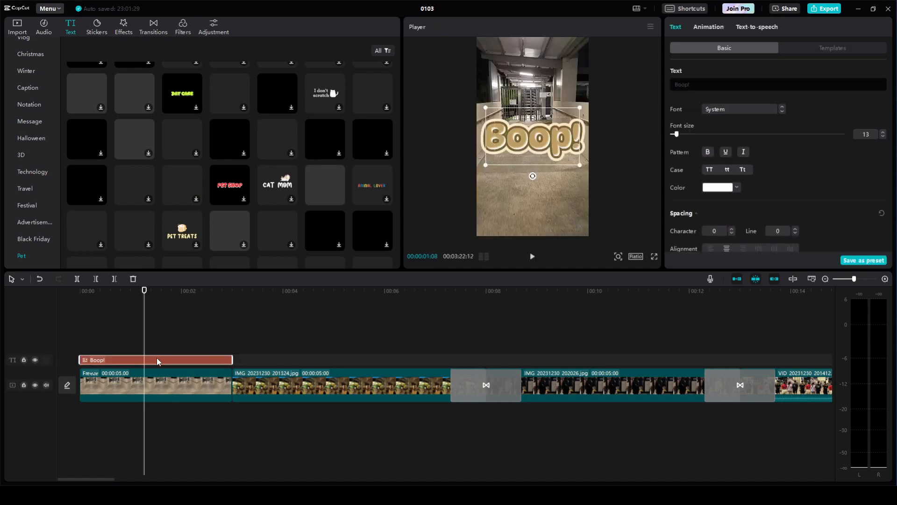
Browse the Pet text templates with the playhead at 00:00:01:15 and preview the cat lover template.
click(156, 344)
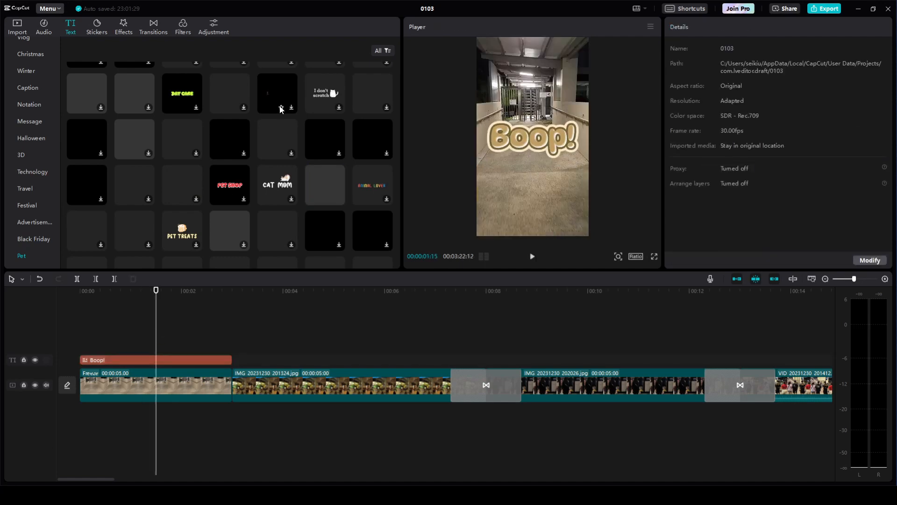
scroll(296, 173, down, 5)
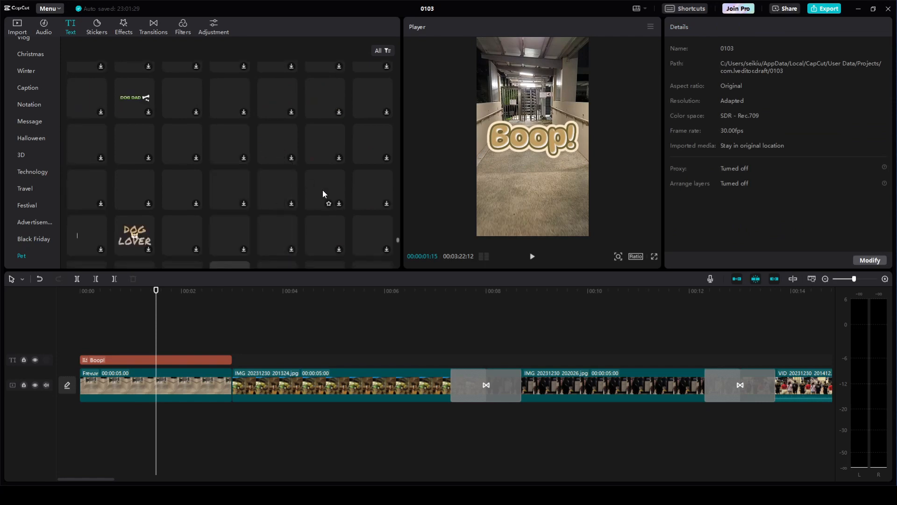
scroll(336, 187, up, 6)
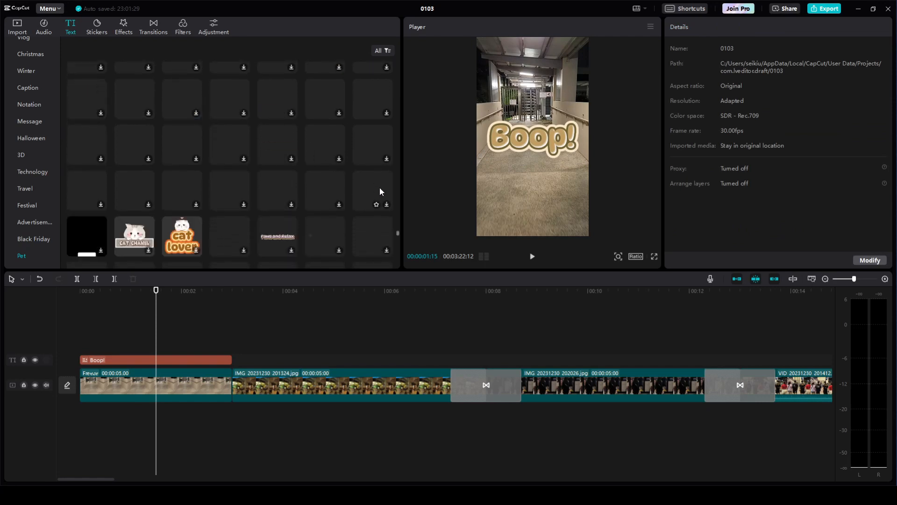
click(172, 232)
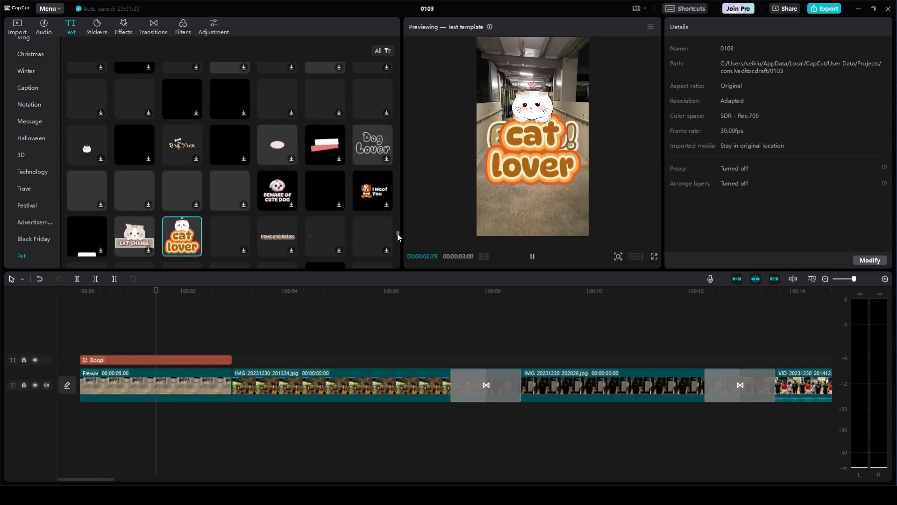
Go to the Basic text templates and preview the pink script Abc style.
drag(399, 236, 399, 103)
scroll(205, 154, down, 2)
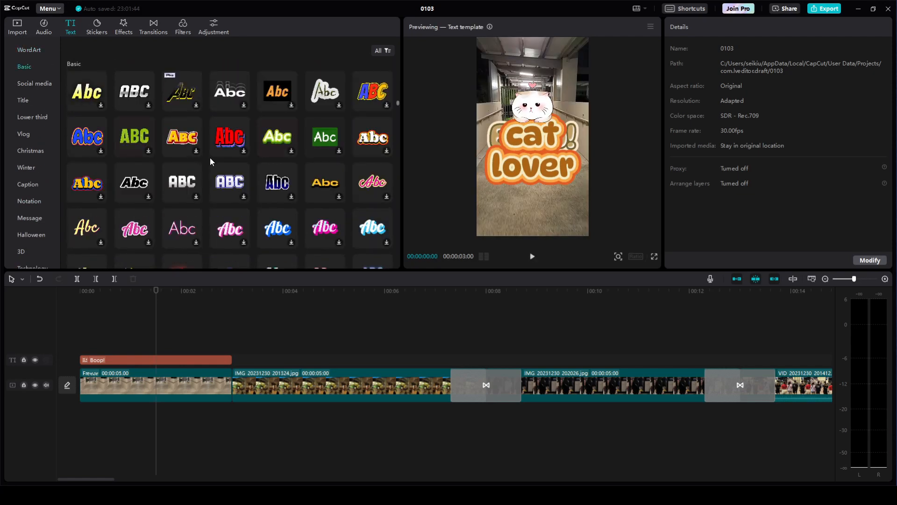
click(245, 141)
click(225, 146)
click(322, 226)
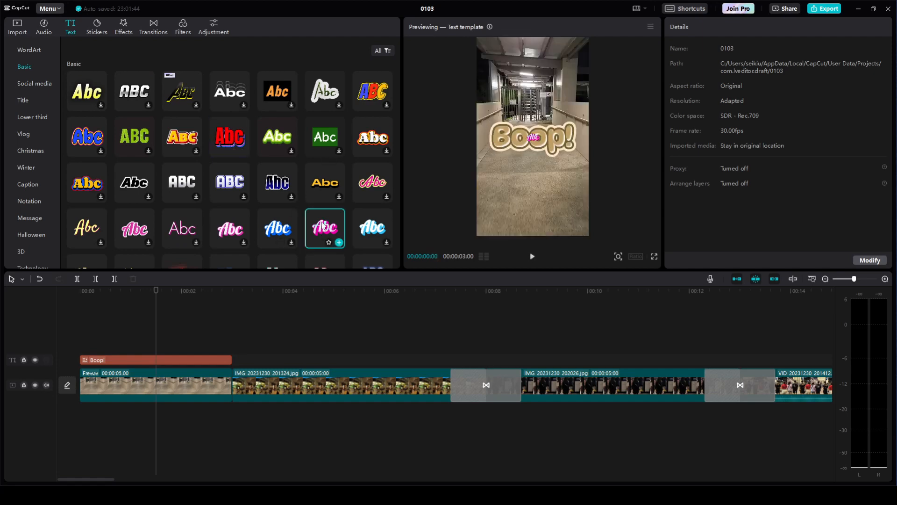
Preview two more pink script Abc styles in the Basic text templates and a purple ART style with white outline in WordArt.
click(230, 228)
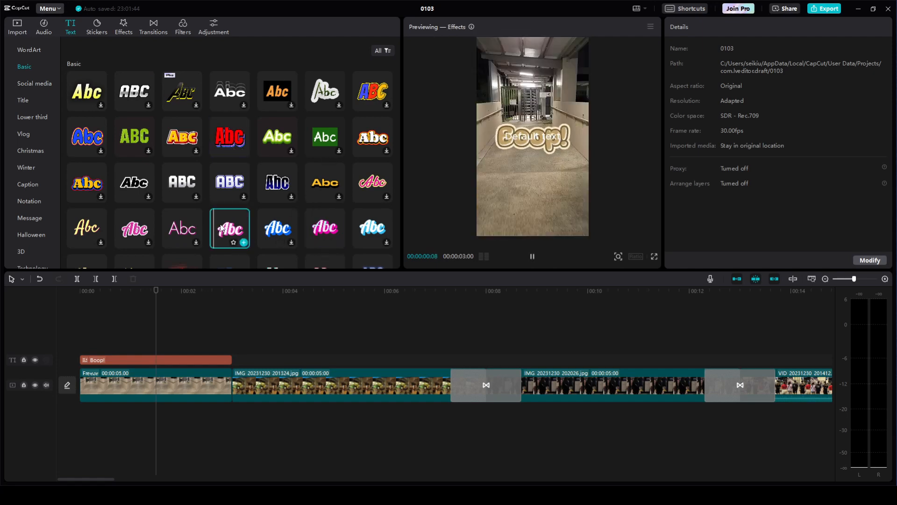
click(147, 228)
scroll(179, 219, up, 10)
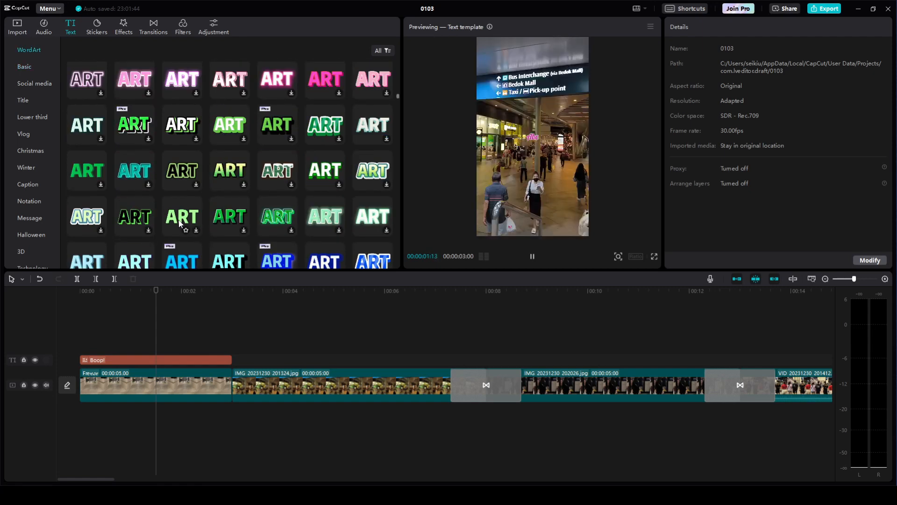
click(186, 113)
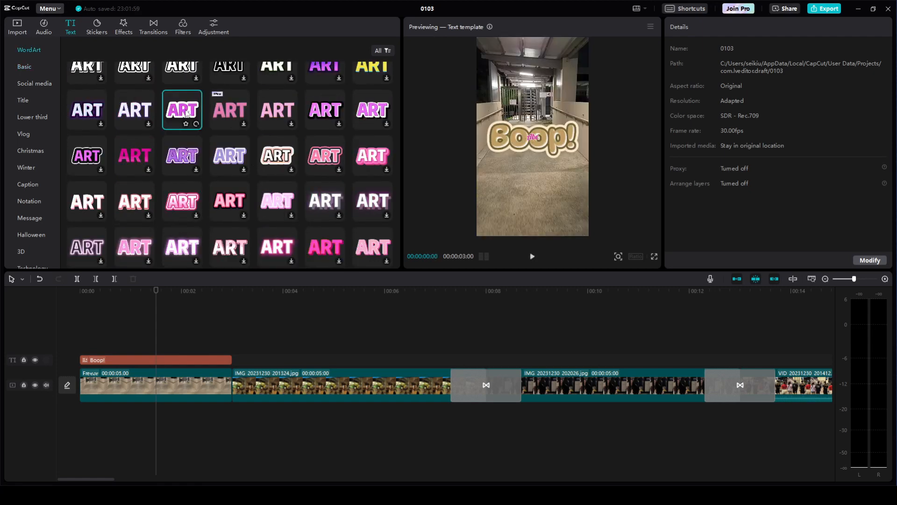
scroll(186, 140, down, 5)
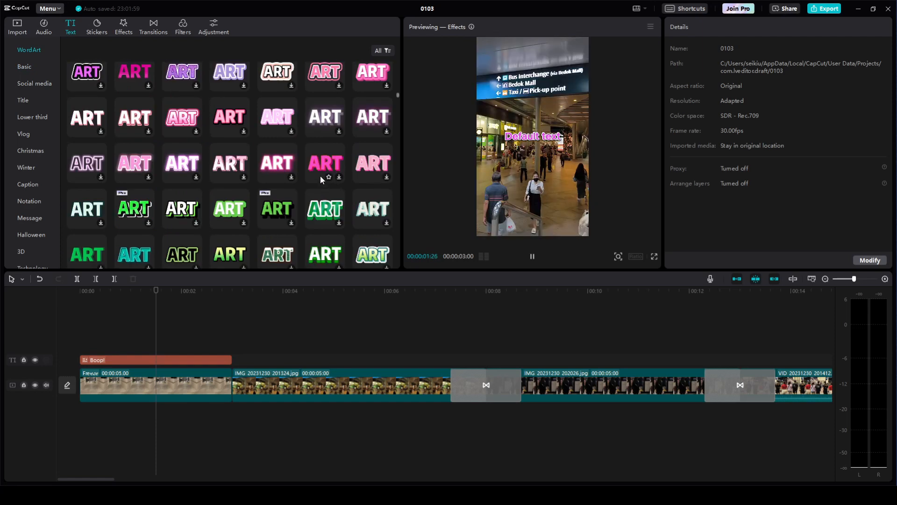
Select the Boop! title on the timeline and open the color palette for its text.
click(130, 359)
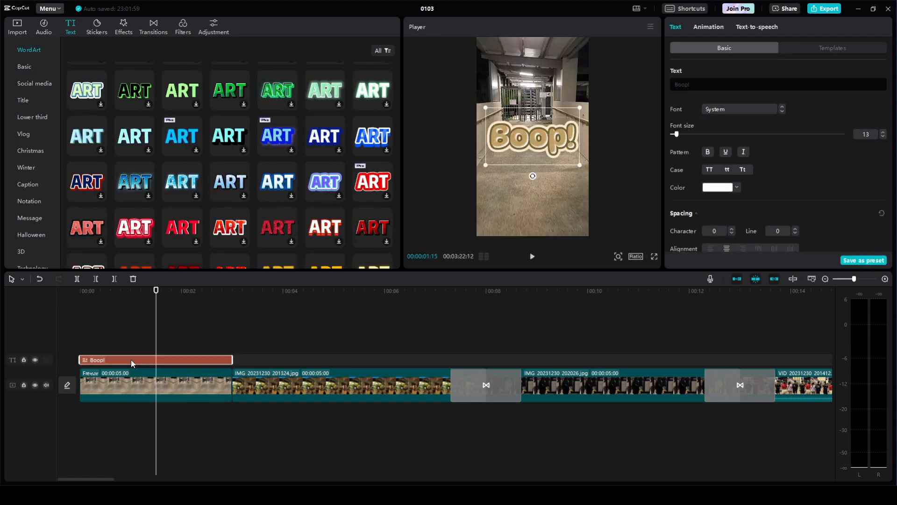
click(736, 187)
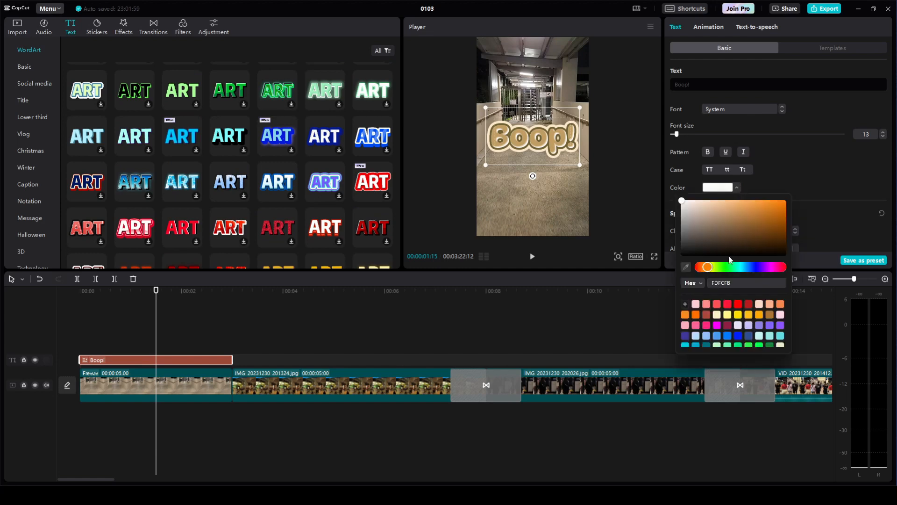
Change the fill colour of the "Boop!" text to the pink swatch FF287F.
click(707, 324)
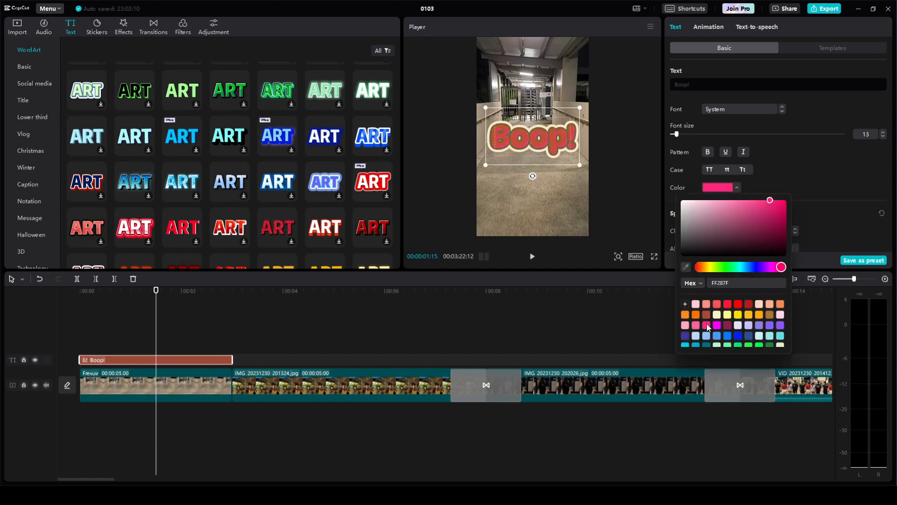
click(736, 188)
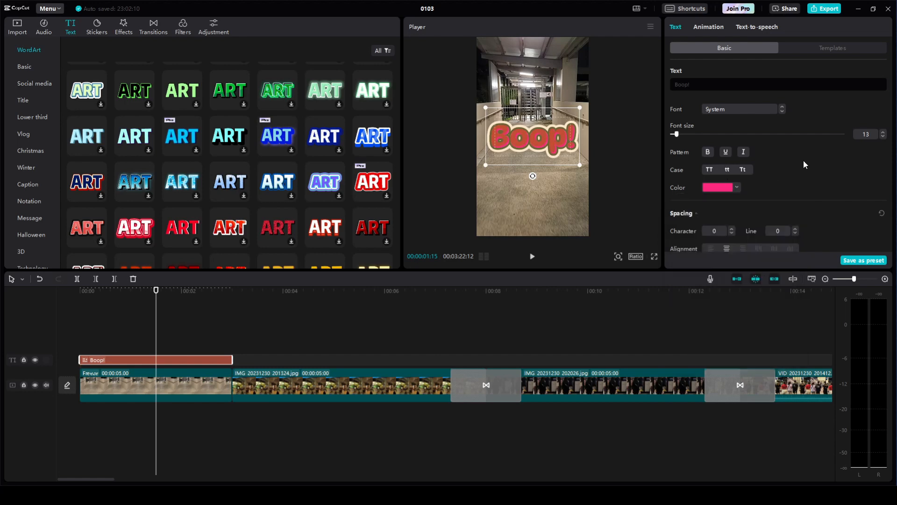
Examine the stroke colour palette and the stroke and background options of the "Boop!" text.
scroll(802, 170, down, 10)
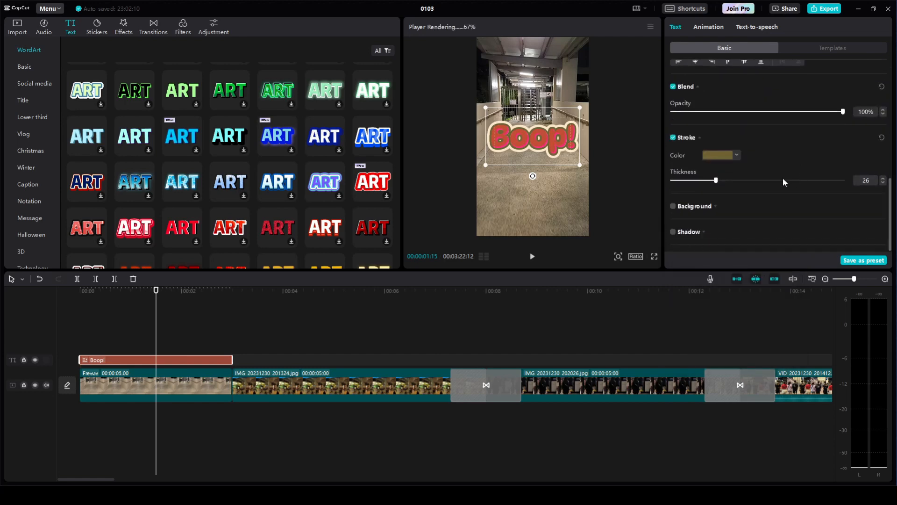
click(736, 155)
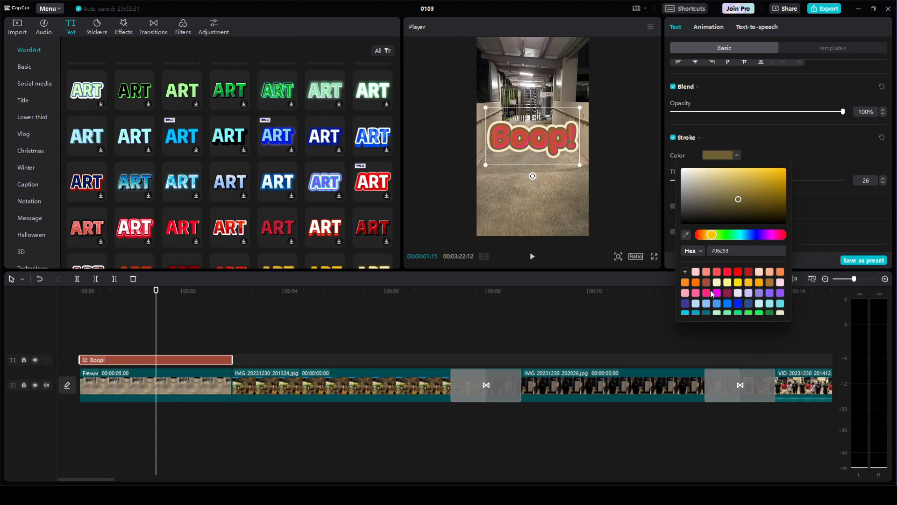
click(609, 321)
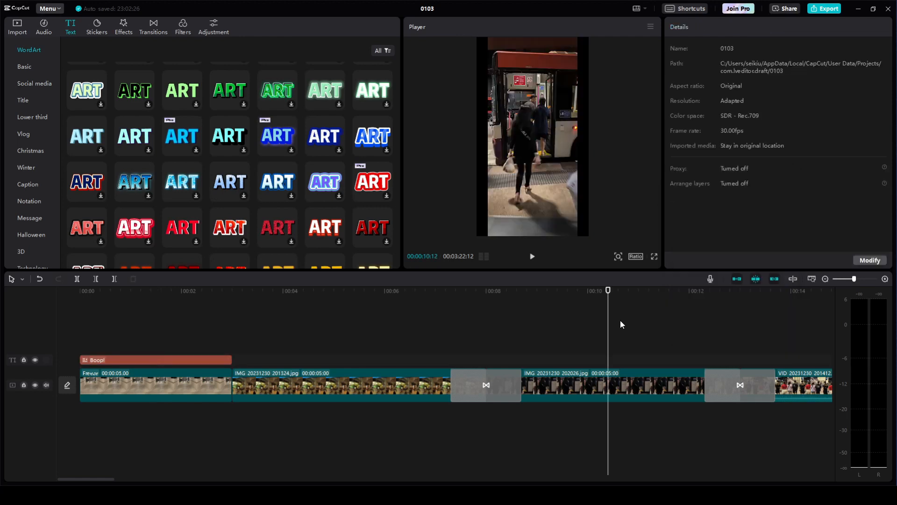
click(184, 363)
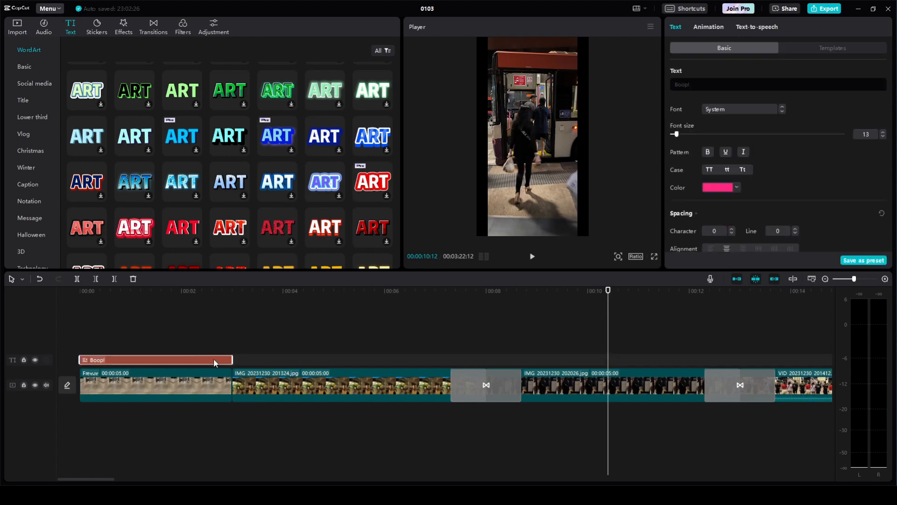
click(165, 343)
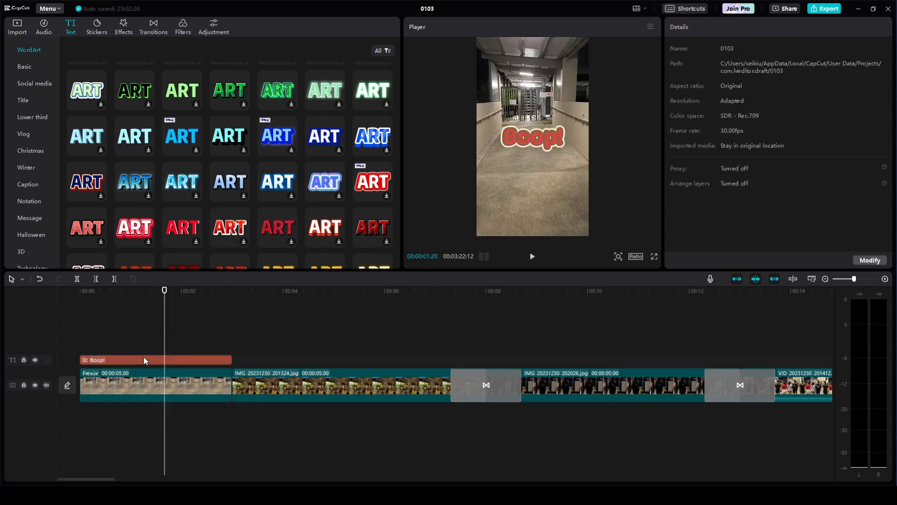
click(144, 359)
scroll(730, 187, down, 5)
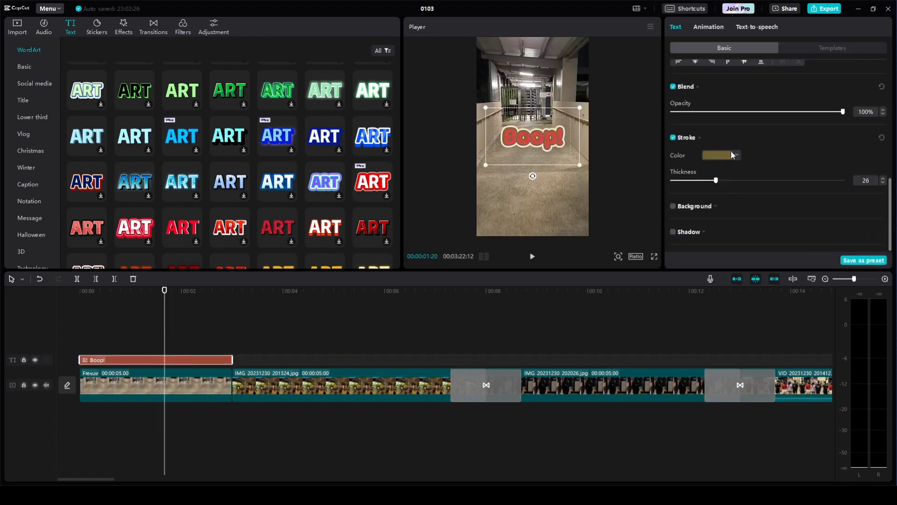
click(737, 155)
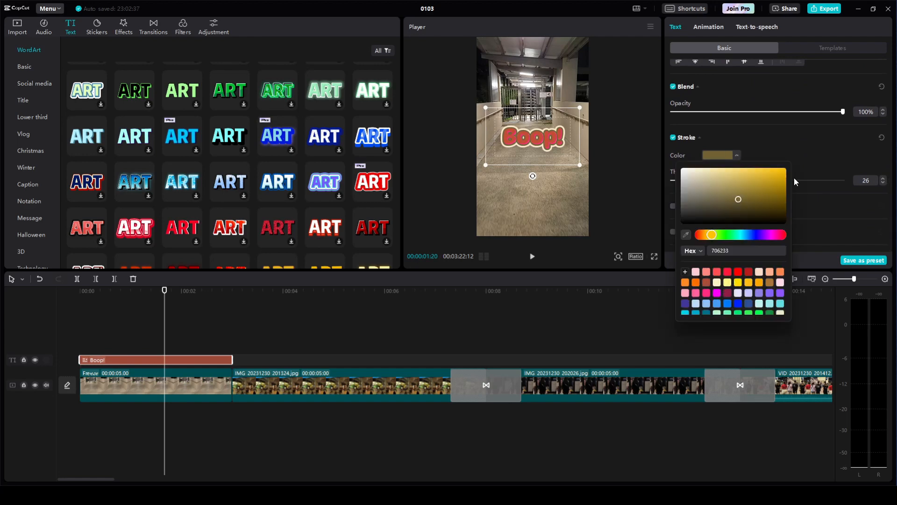
click(815, 149)
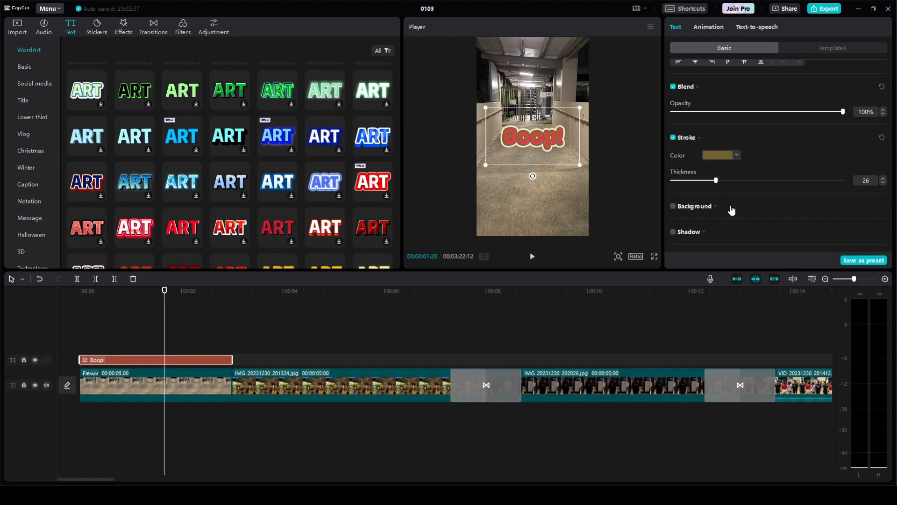
click(717, 208)
Preview the pale green glowing WordArt style and look through the WordArt and Basic text styles.
click(325, 90)
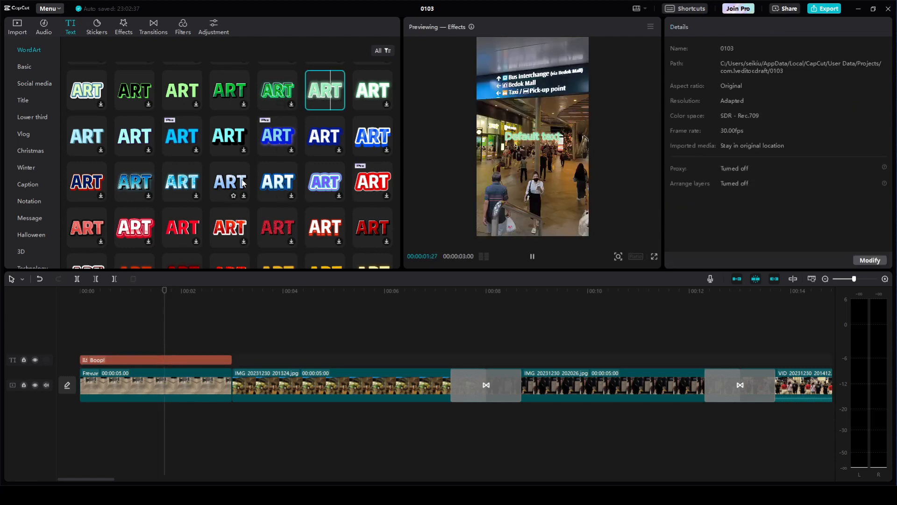
scroll(232, 146, down, 2)
scroll(232, 145, down, 5)
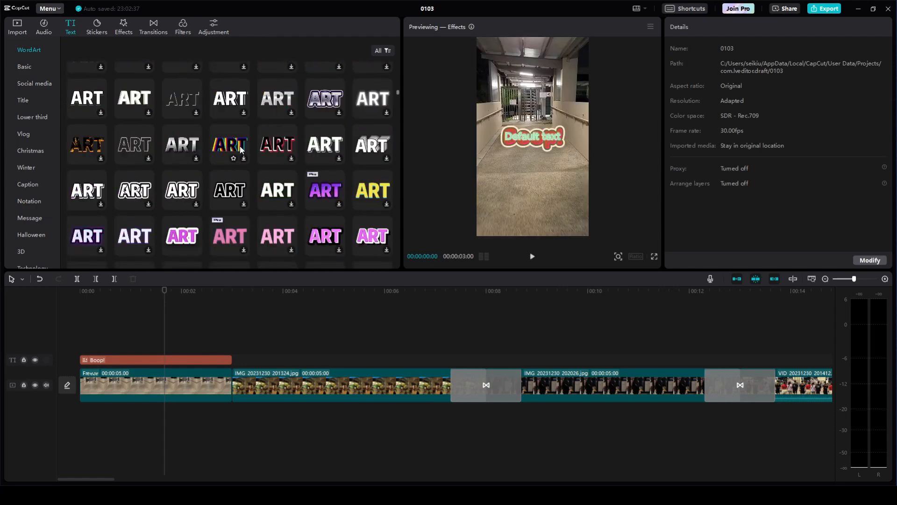
scroll(309, 112, down, 4)
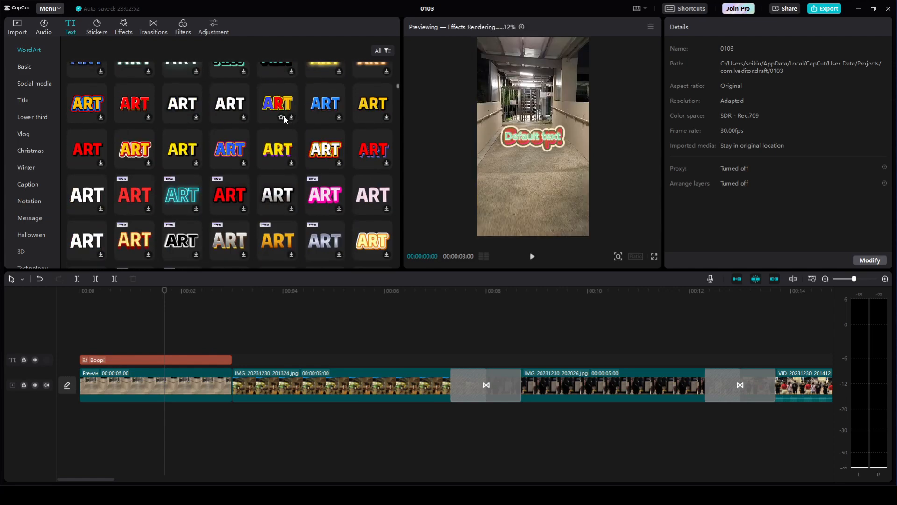
scroll(314, 195, up, 12)
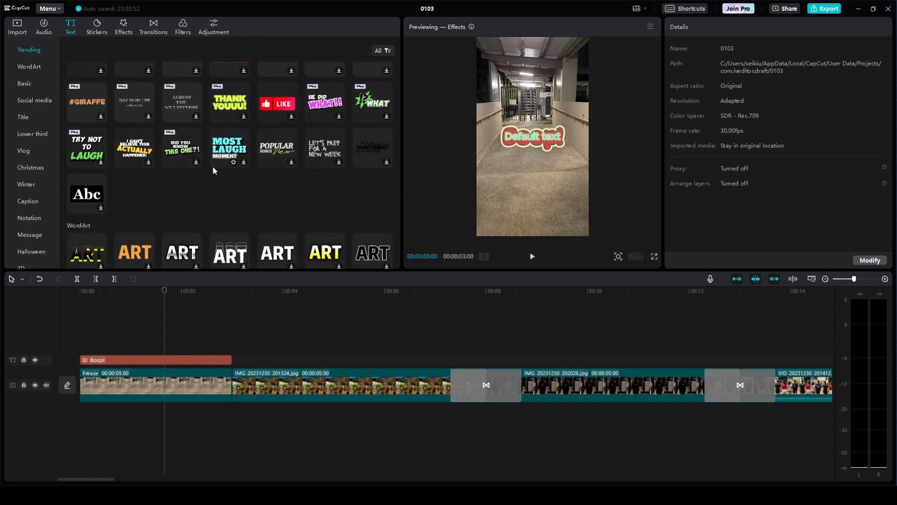
scroll(216, 171, down, 1)
click(33, 67)
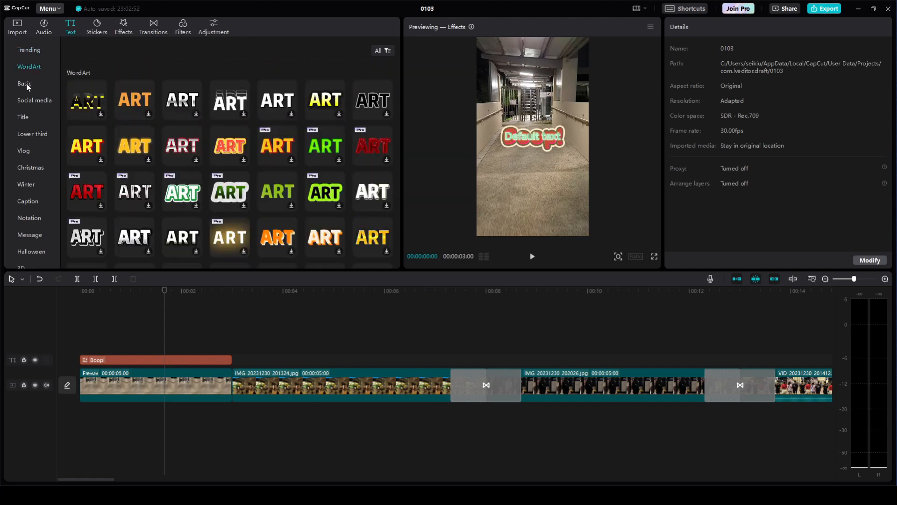
click(27, 85)
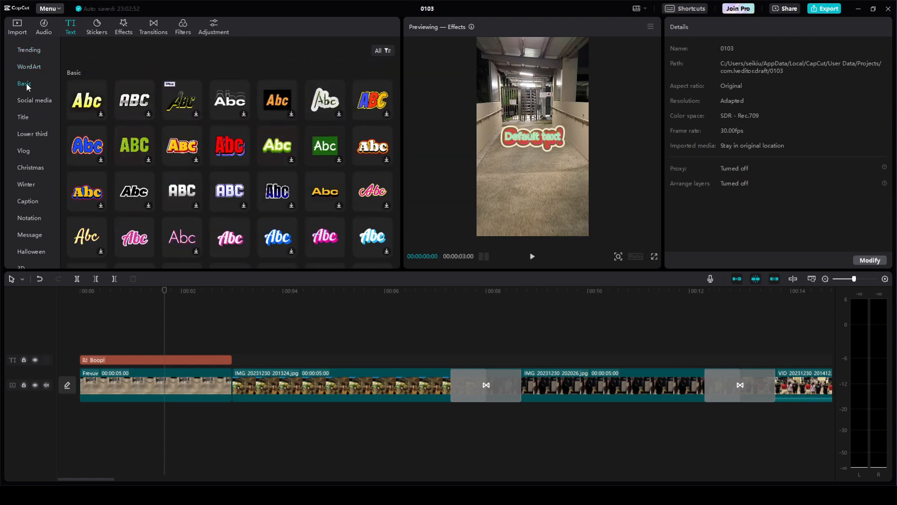
Look through the Trending text templates and preview several pink "Abc" styles.
click(27, 50)
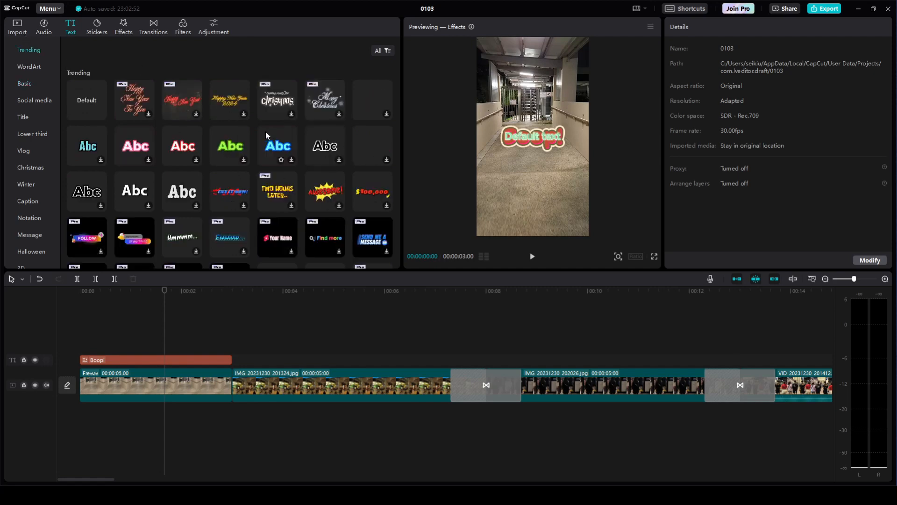
click(136, 145)
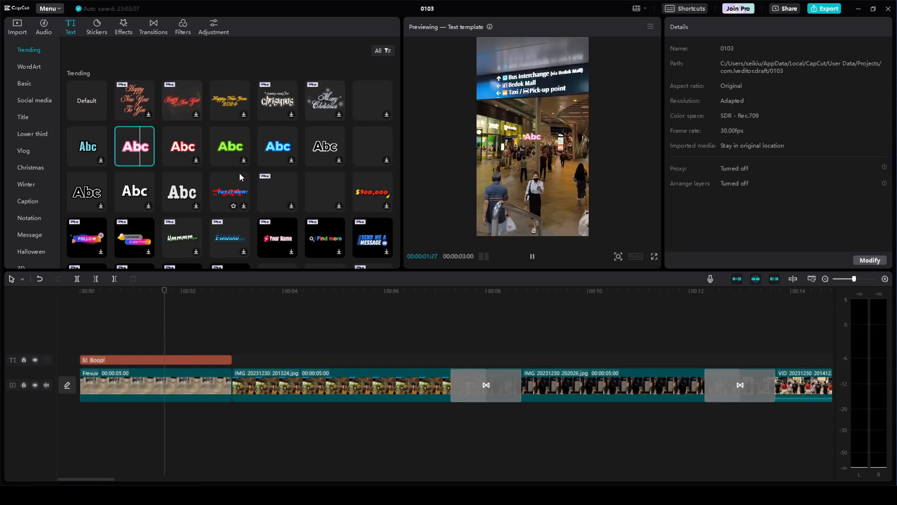
scroll(239, 172, down, 5)
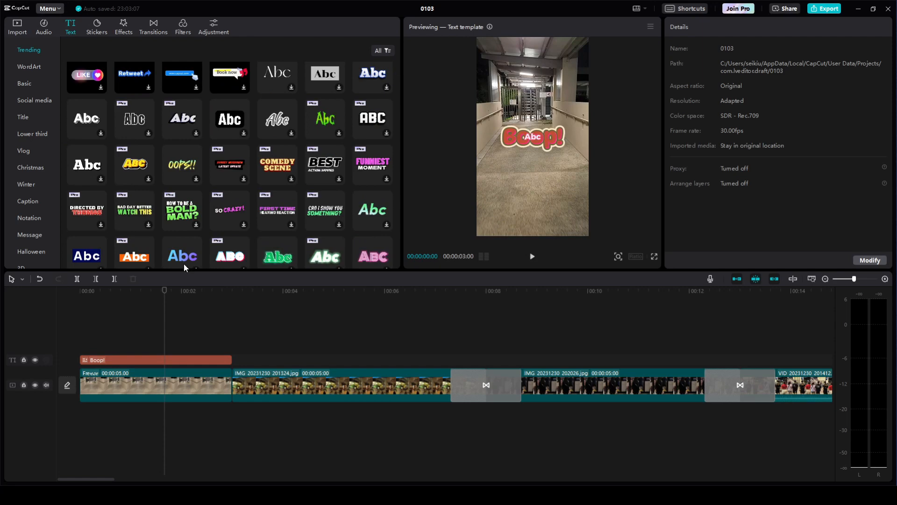
scroll(233, 197, down, 3)
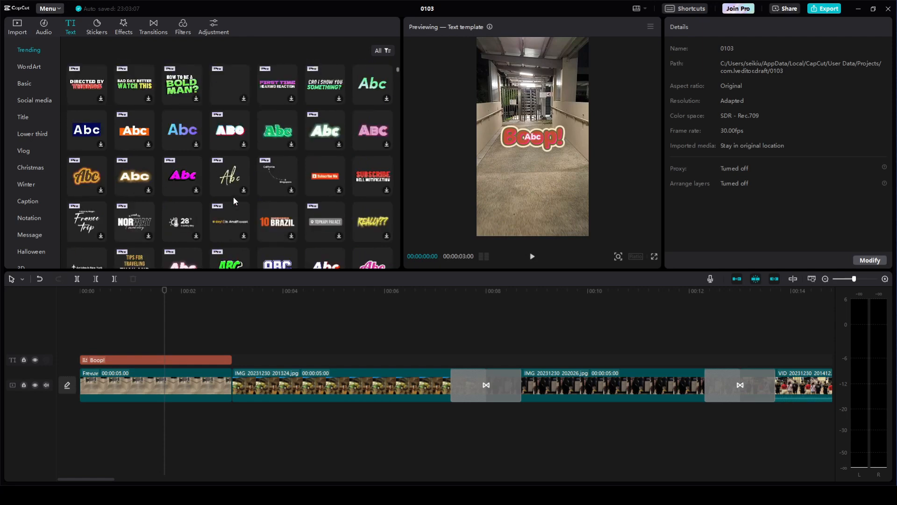
click(372, 130)
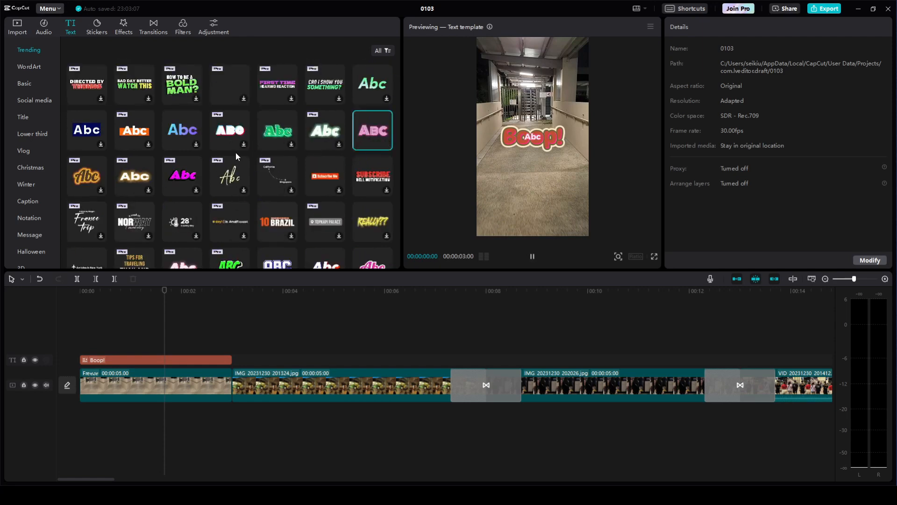
scroll(184, 193, down, 4)
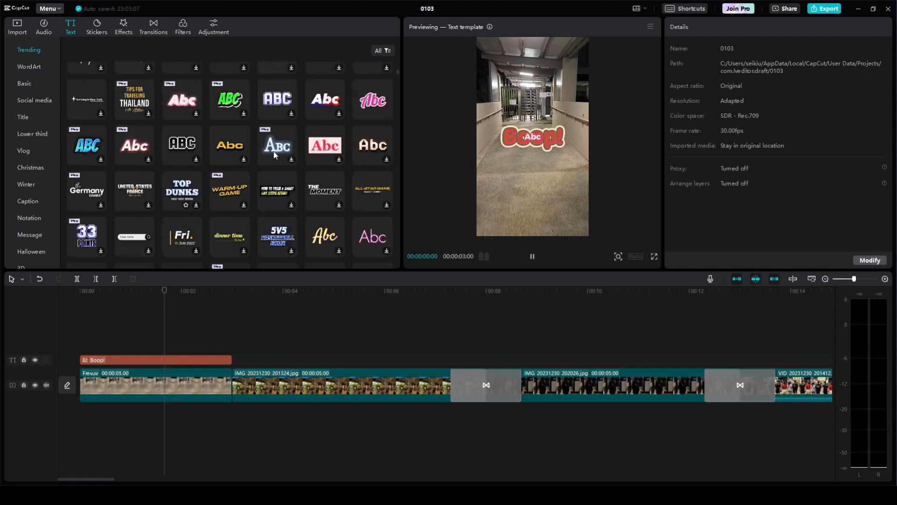
click(377, 101)
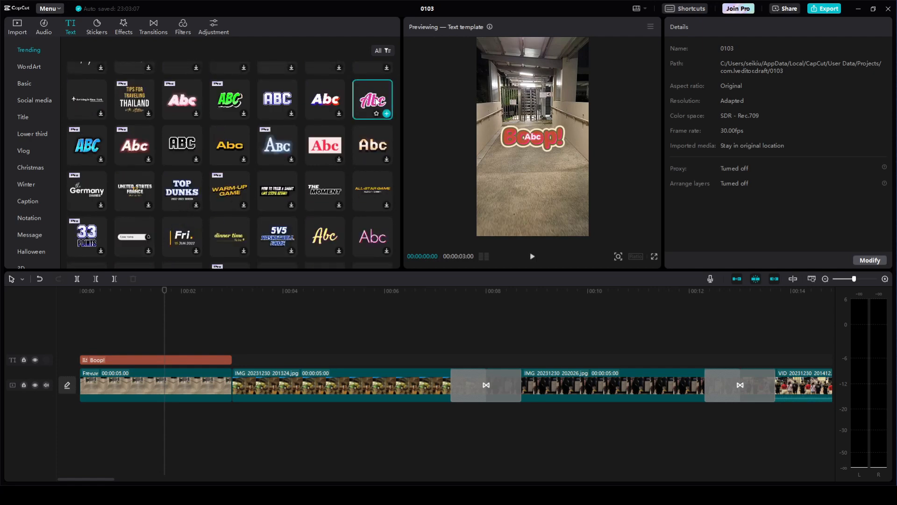
Delete the "Boop!" text clip from the timeline.
click(141, 359)
right_click(141, 359)
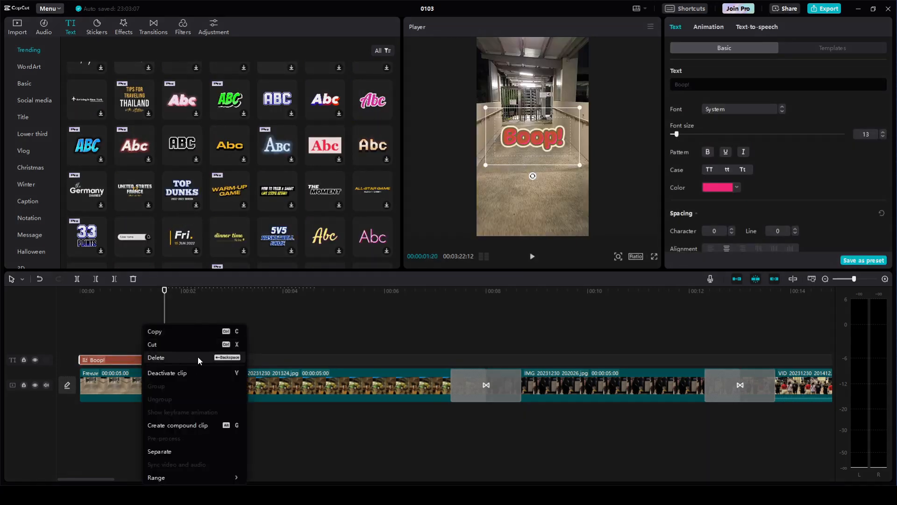
click(198, 357)
Add the pink script "Abc" Trending template as a text clip at the very start of the timeline.
click(197, 332)
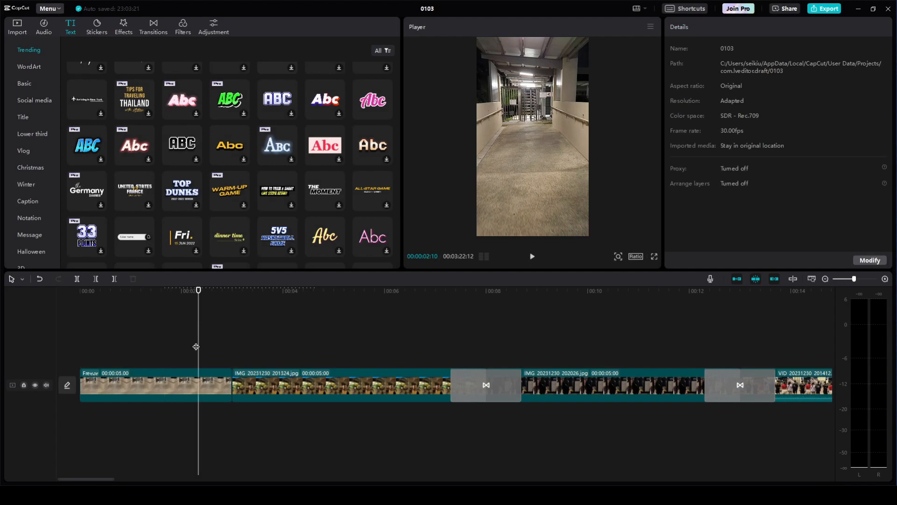
click(144, 329)
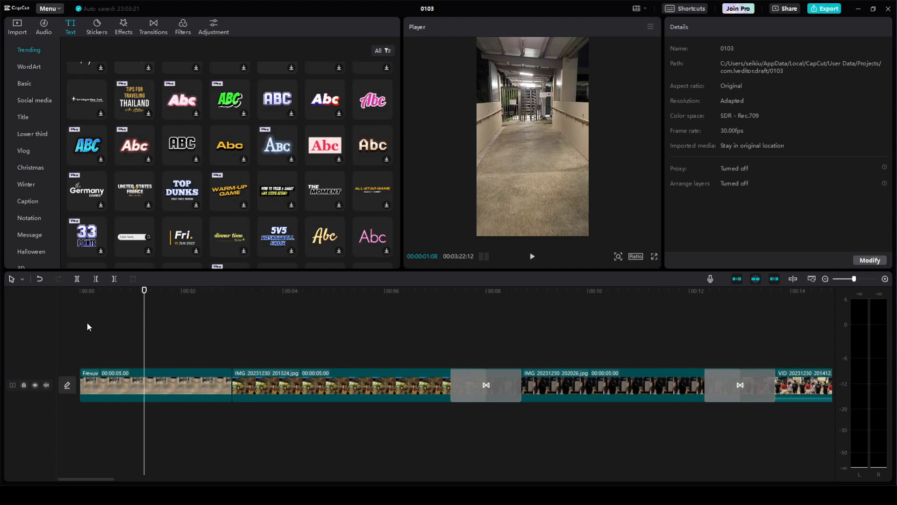
click(110, 318)
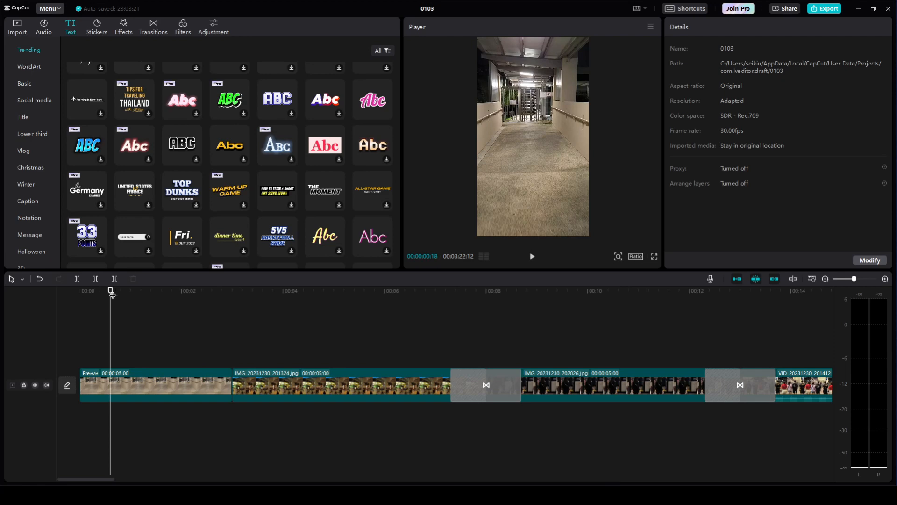
drag(111, 290, 73, 291)
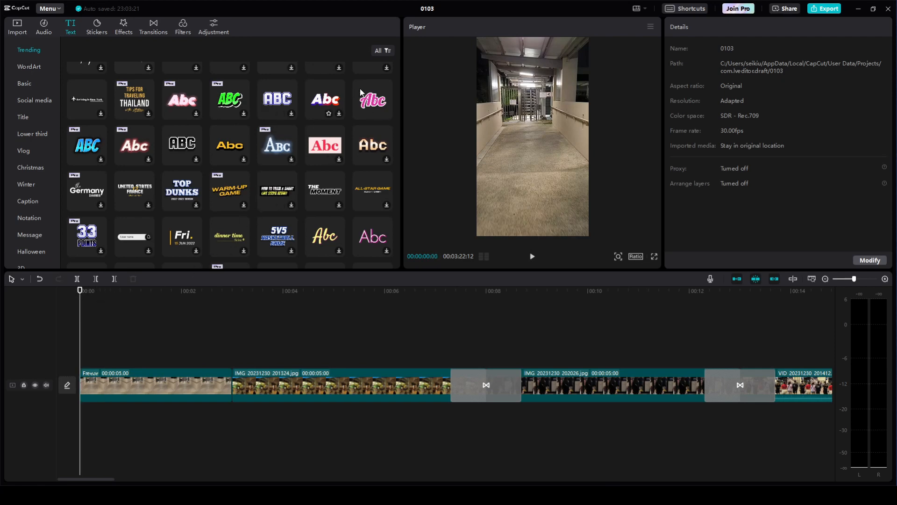
click(374, 96)
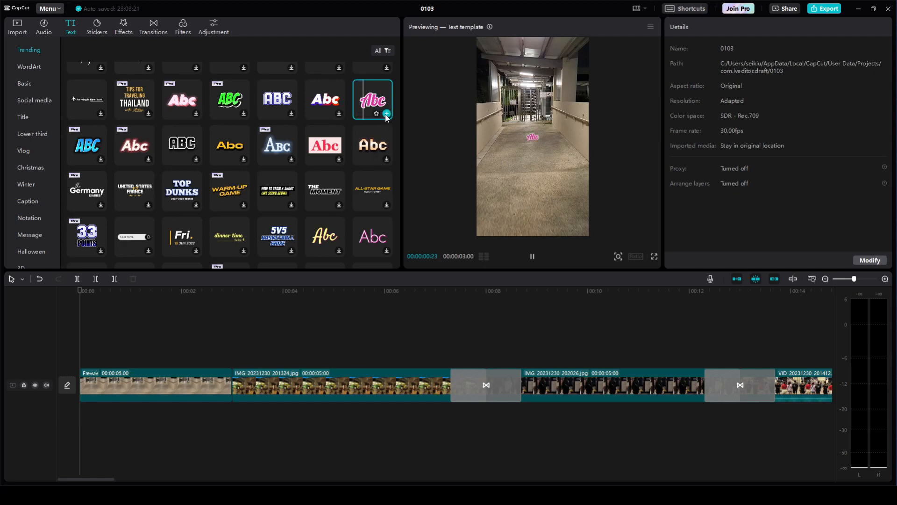
drag(386, 102, 77, 359)
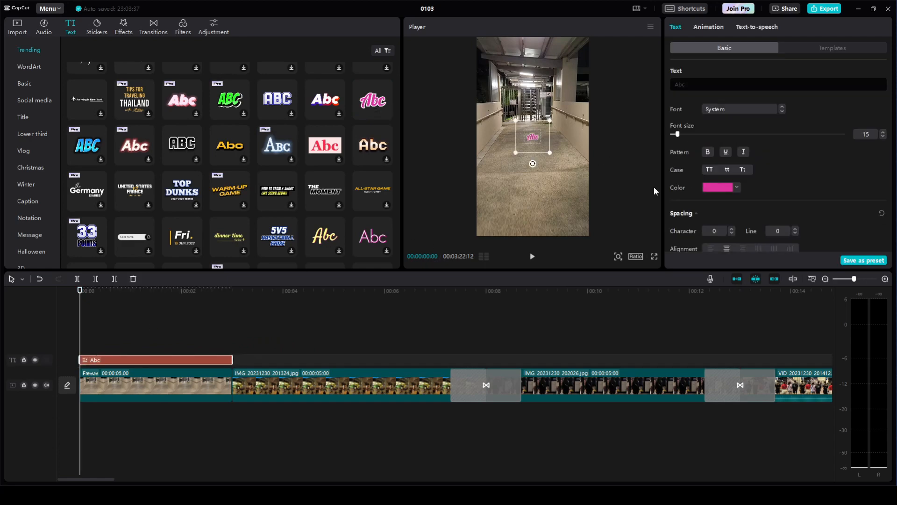
Enlarge the "Abc" text to font size 92 and move it slightly down in the frame.
drag(679, 136, 723, 135)
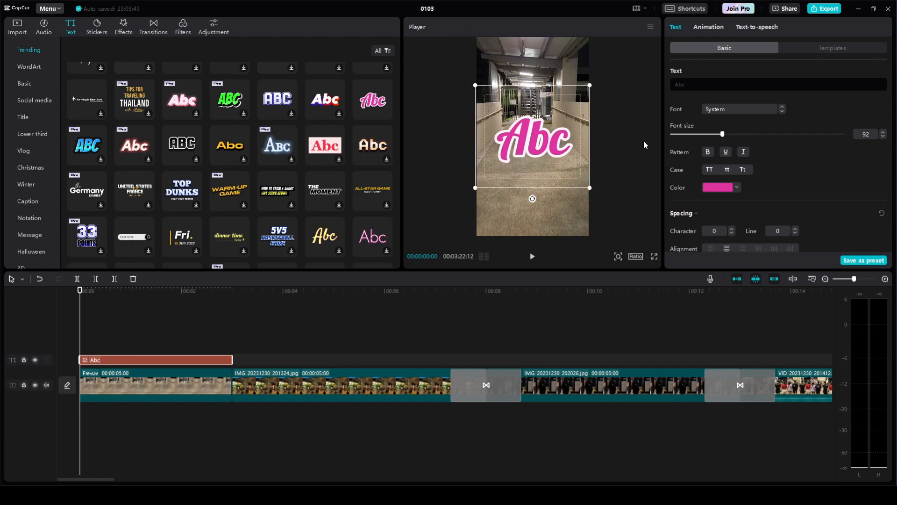
mouse_move(538, 134)
mouse_down()
mouse_move(514, 136)
mouse_move(555, 135)
mouse_move(534, 134)
mouse_move(567, 148)
mouse_move(529, 136)
mouse_move(543, 139)
mouse_up()
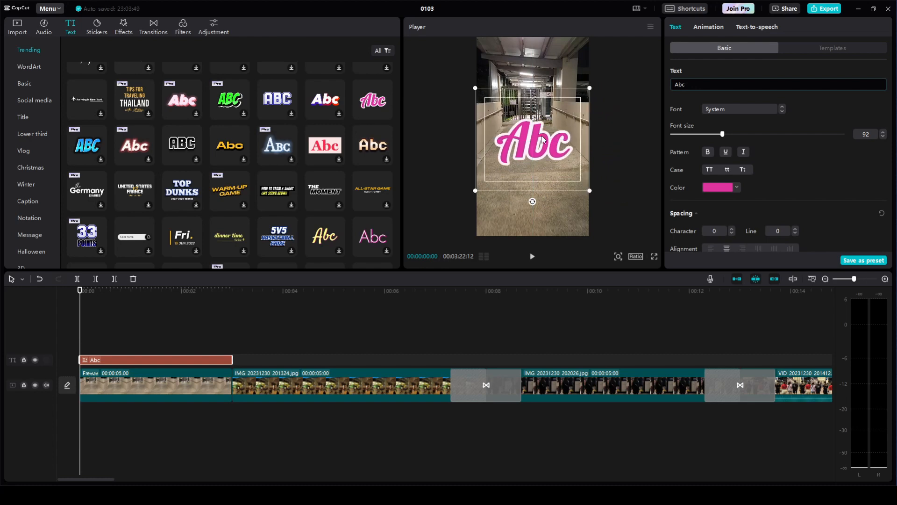
Replace the "Abc" placeholder text with "Anglican".
double_click(694, 88)
text(A)
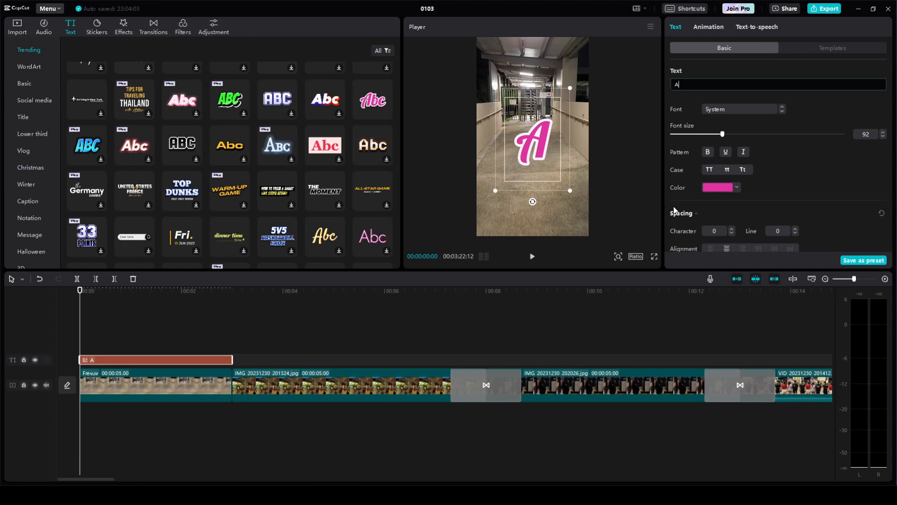
text(ngl)
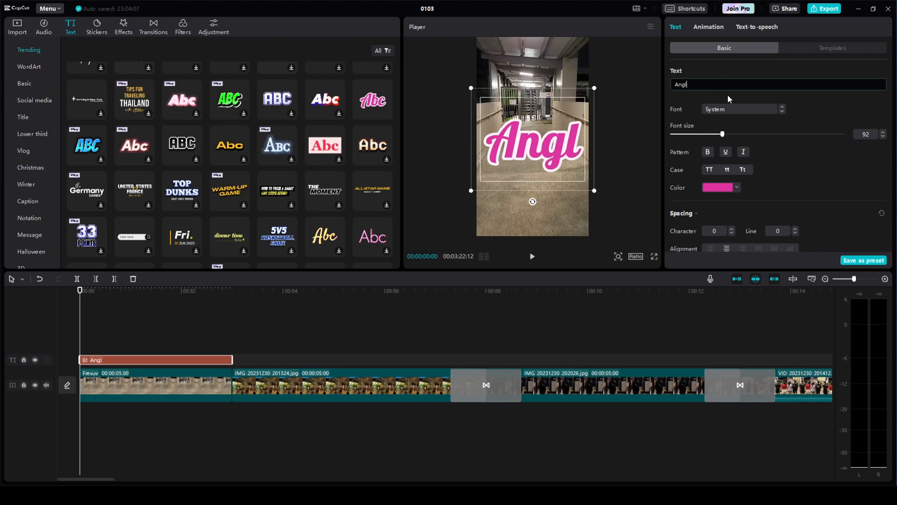
text(ican)
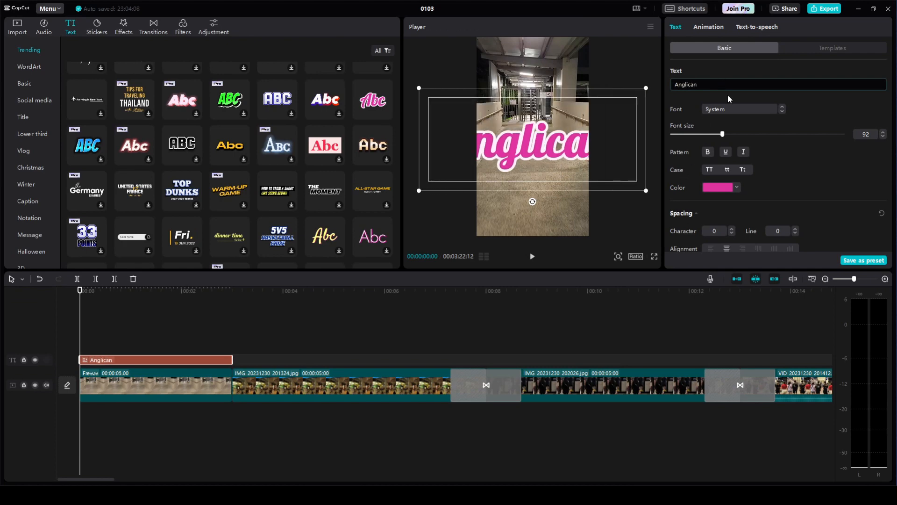
Extend the title text to read "Anglican high School" with "side gate?!" on a second line.
text( high School)
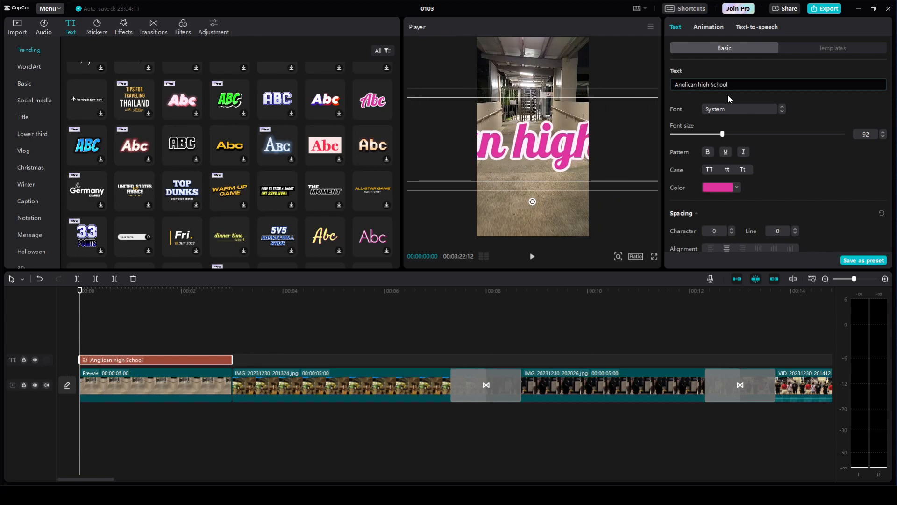
key(Return)
text(sidegarte)
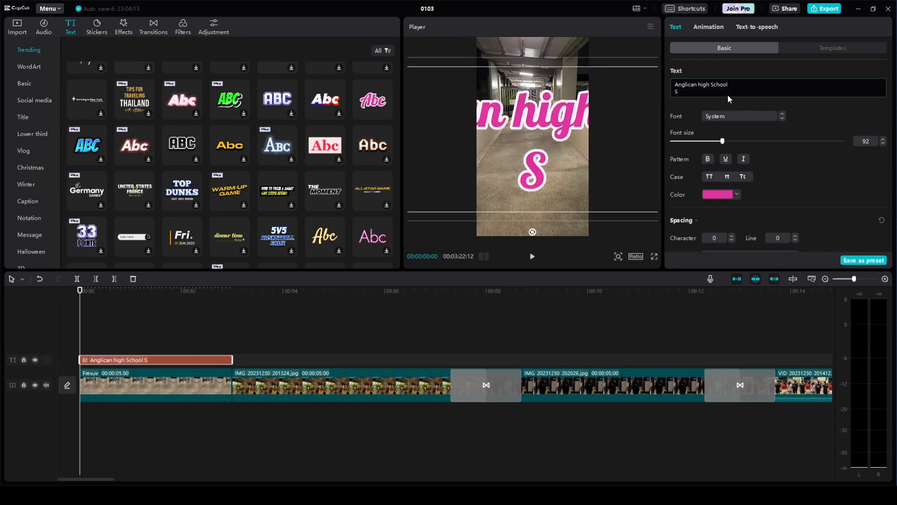
key(BackSpace)
key(BackSpace)
key(BackSpace)
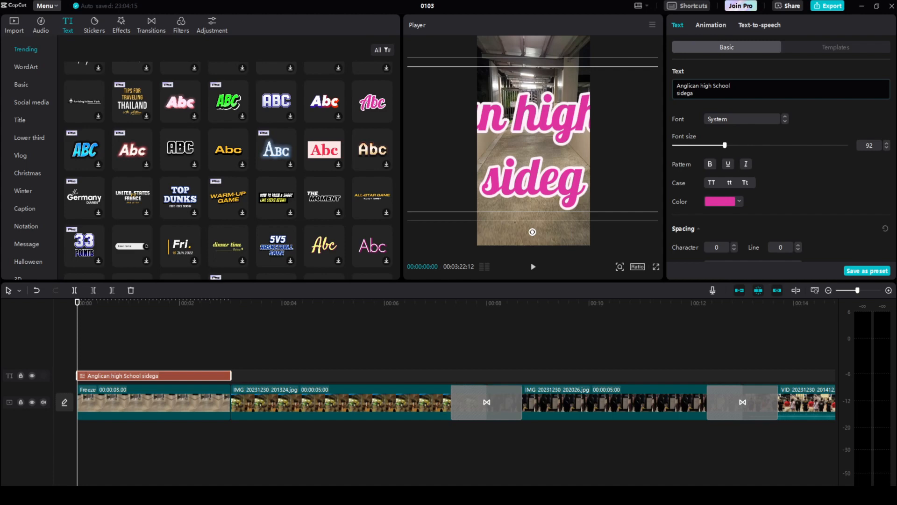
key(BackSpace)
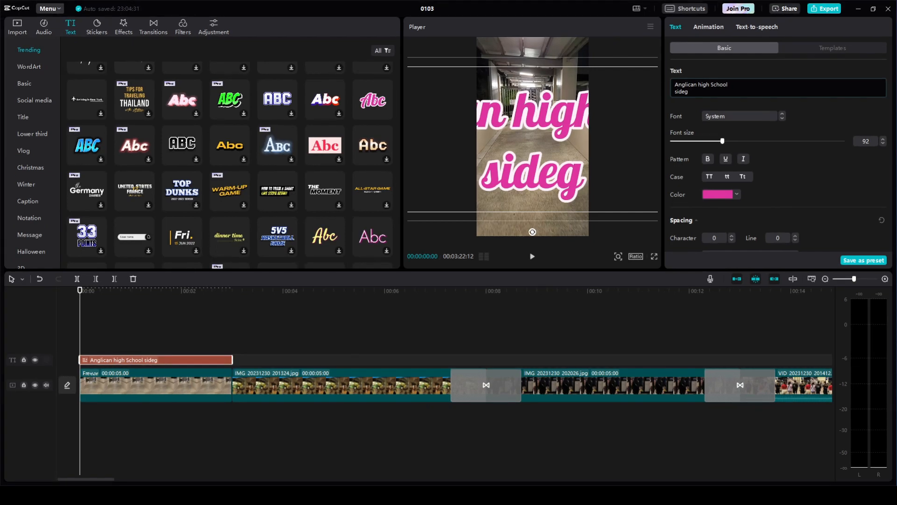
click(757, 88)
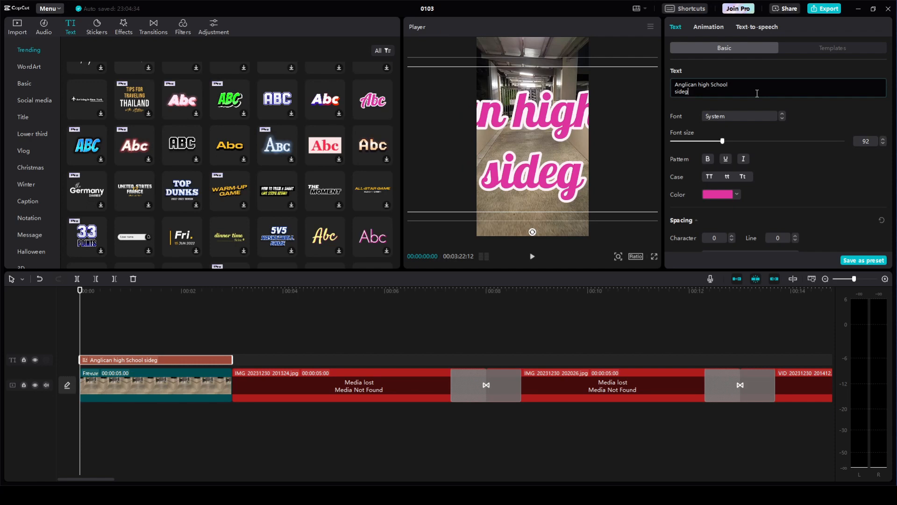
key(BackSpace)
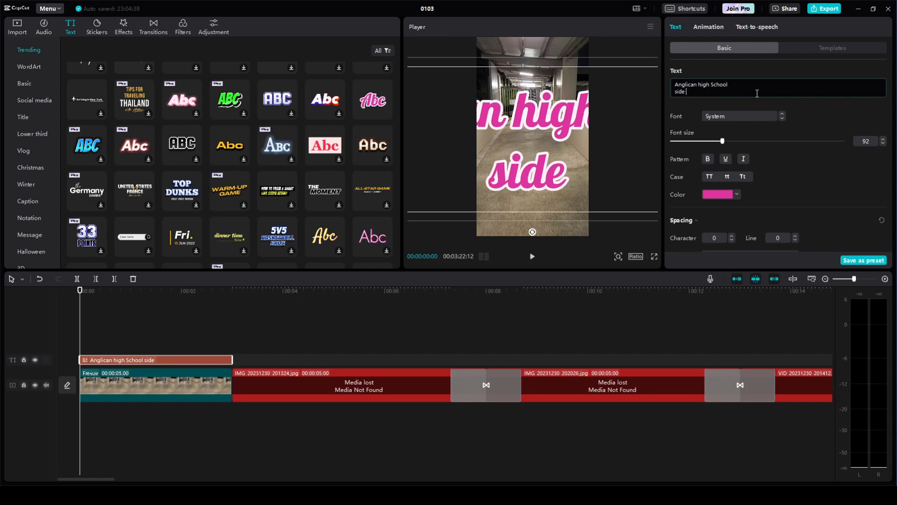
text(gate?)
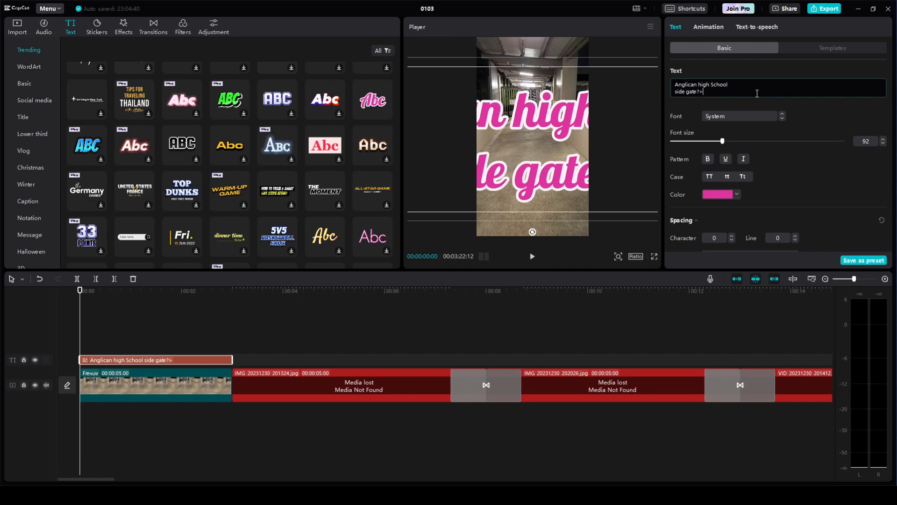
text(?)
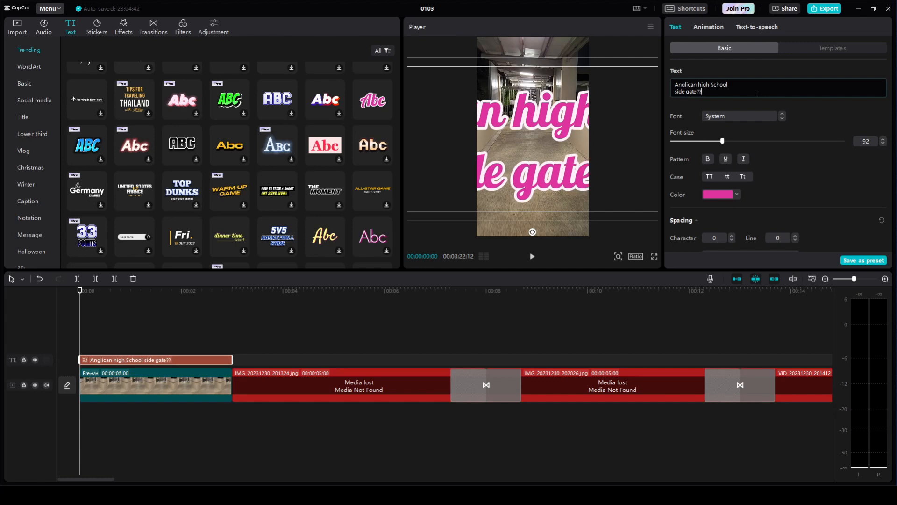
key(BackSpace)
text(!)
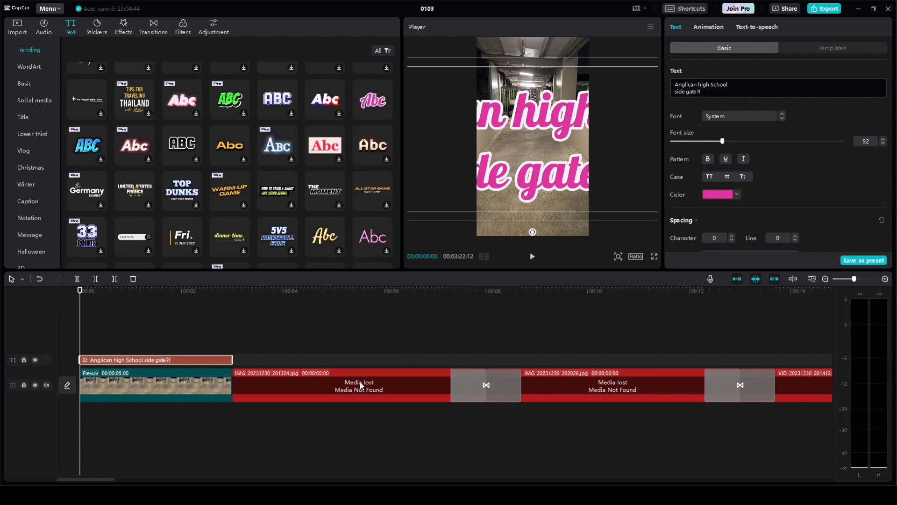
Reduce the title text's font size to 20 so both lines fit within the vertical frame.
click(344, 384)
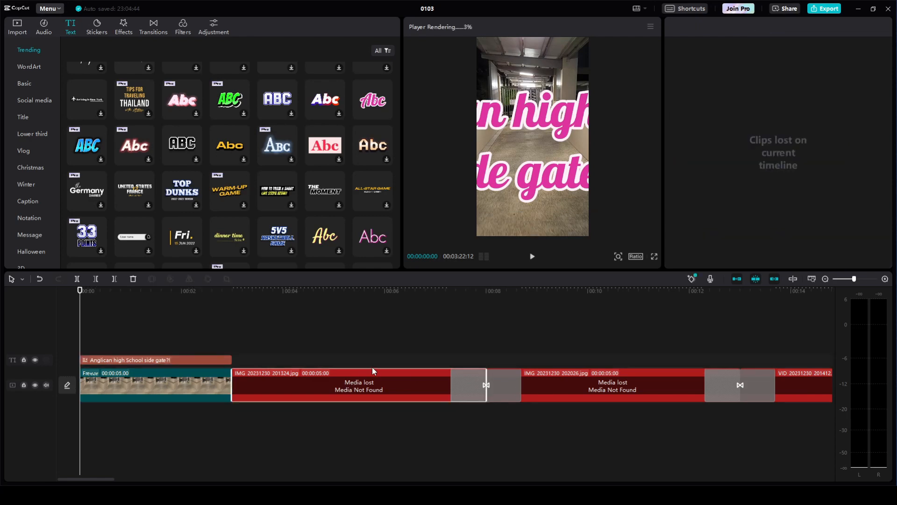
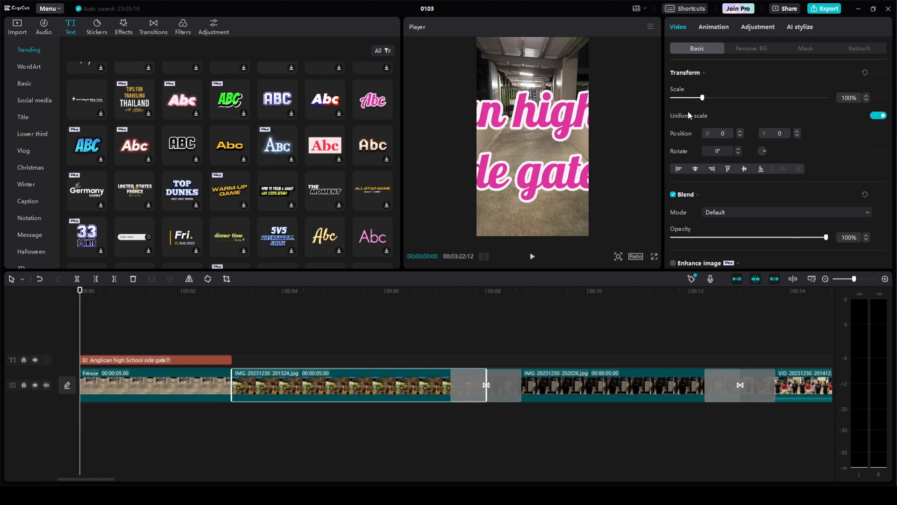
click(179, 361)
click(741, 93)
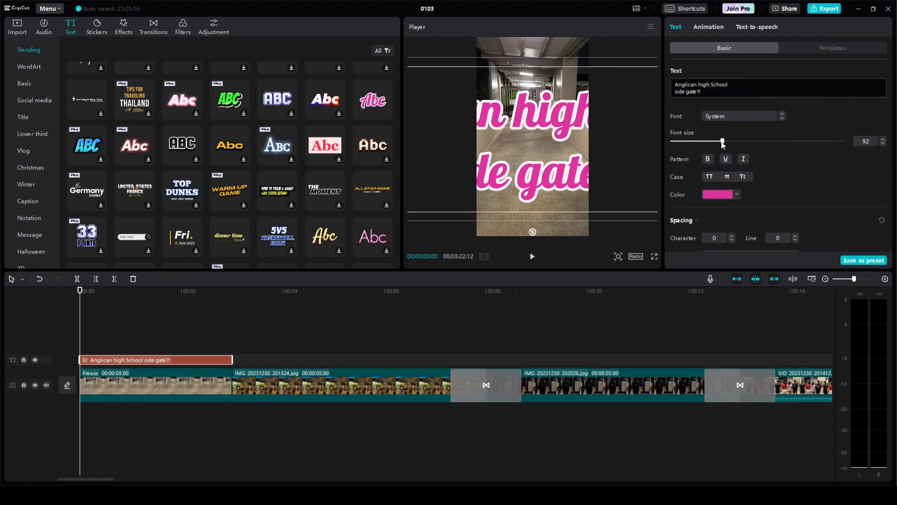
drag(723, 141, 681, 143)
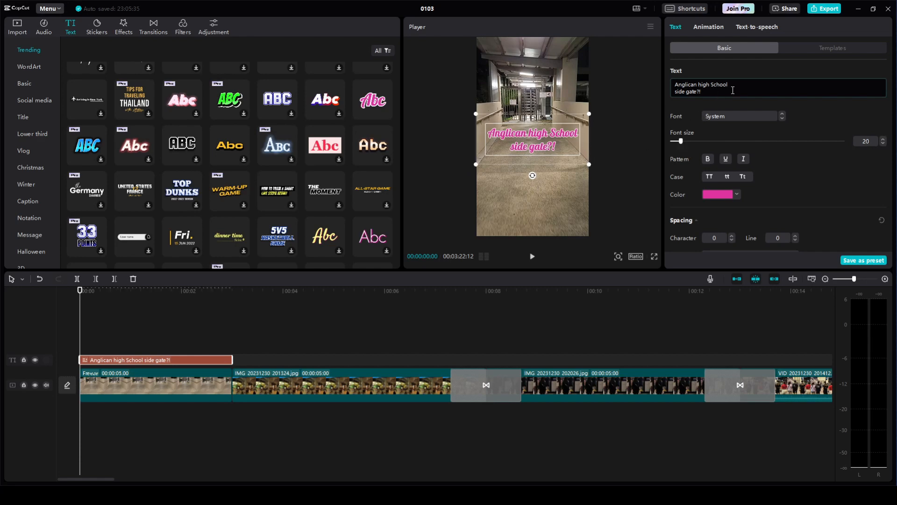
Add "How to get here from" and "Bedok MRT station" as two more lines, three blank lines below "side gate?!".
key(Return)
key(Return)
key(Return)
key(Return)
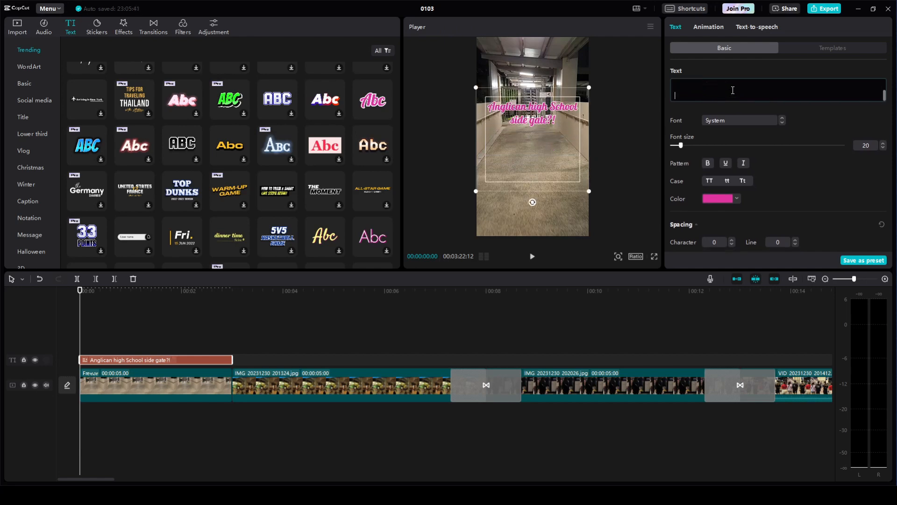
text(How to )
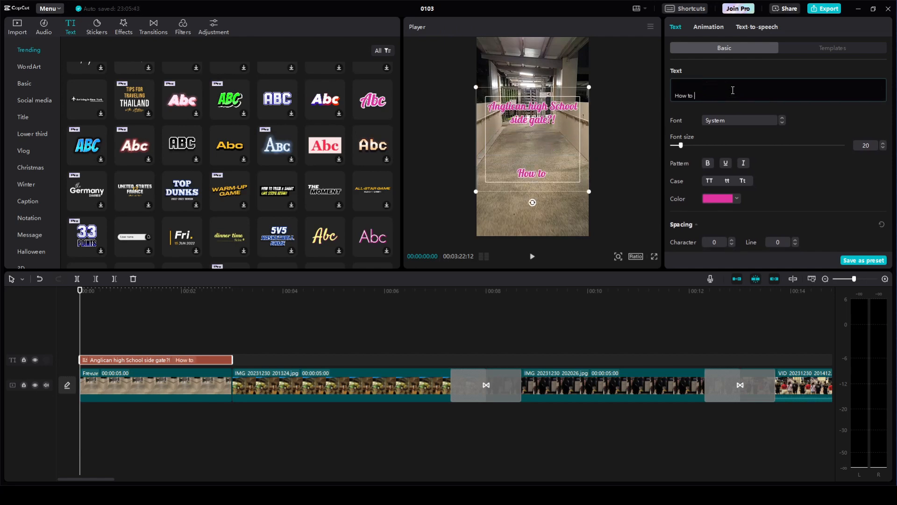
text(get here from B)
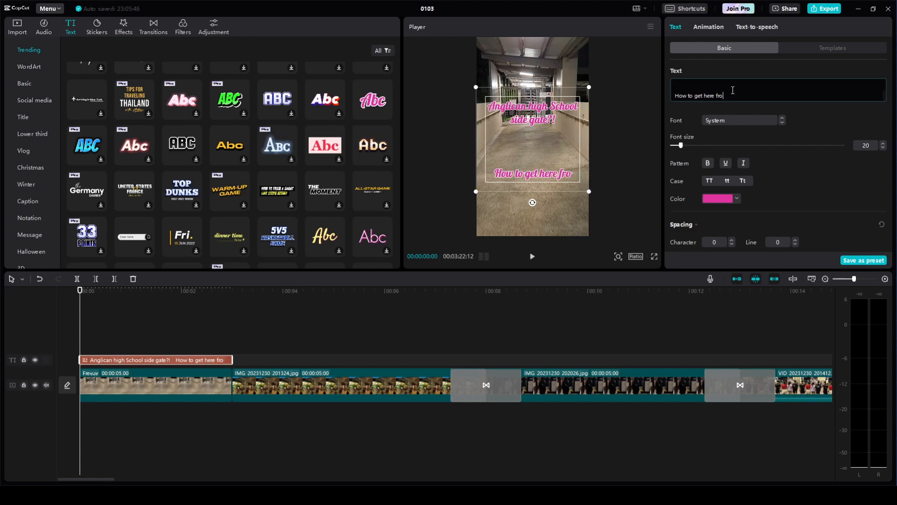
key(BackSpace)
key(Return)
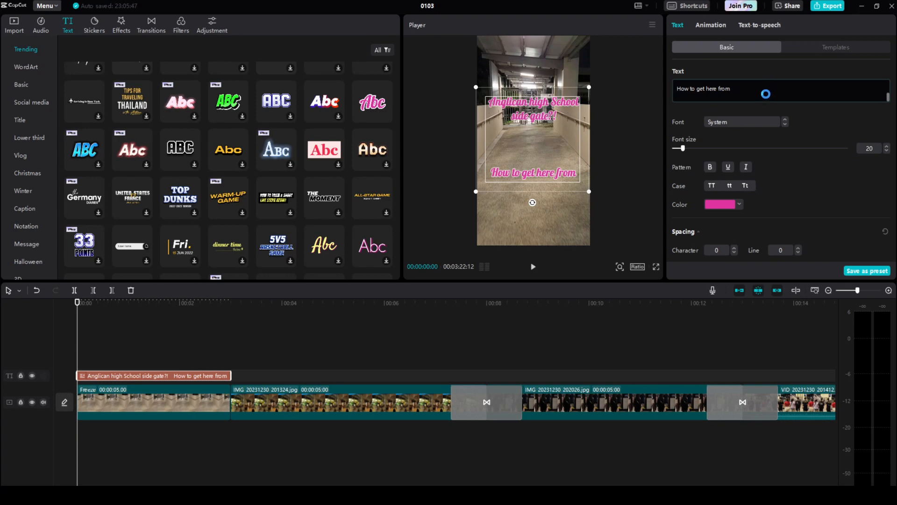
key(Return)
text(Bedok MRT )
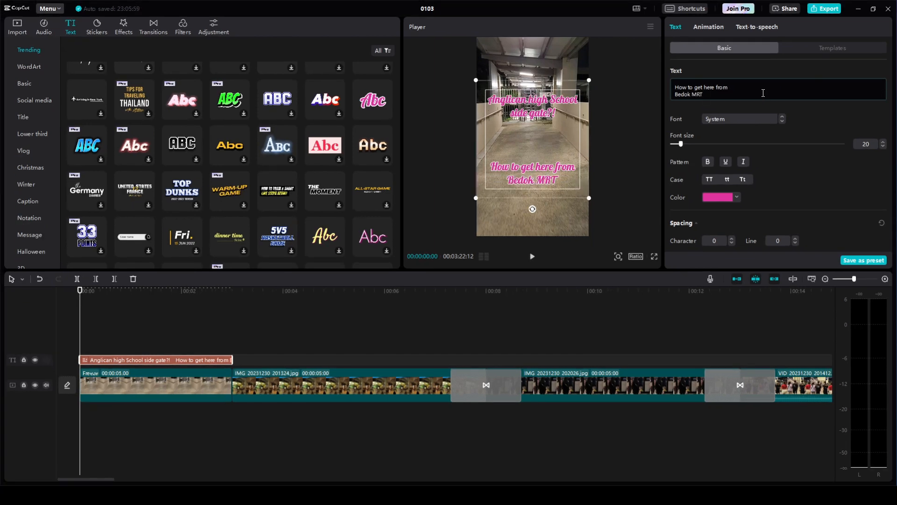
text(station)
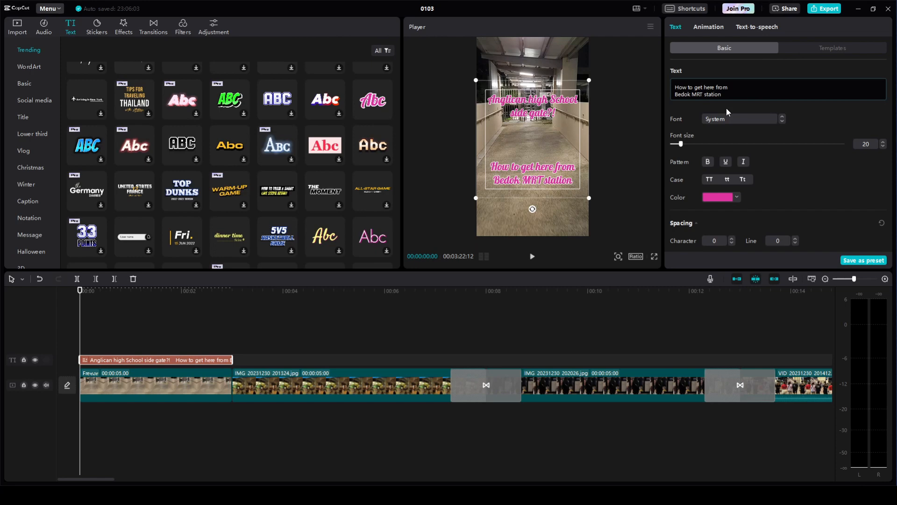
Move the title text straight down into the lower part of the frame, keeping it horizontally centred.
click(651, 108)
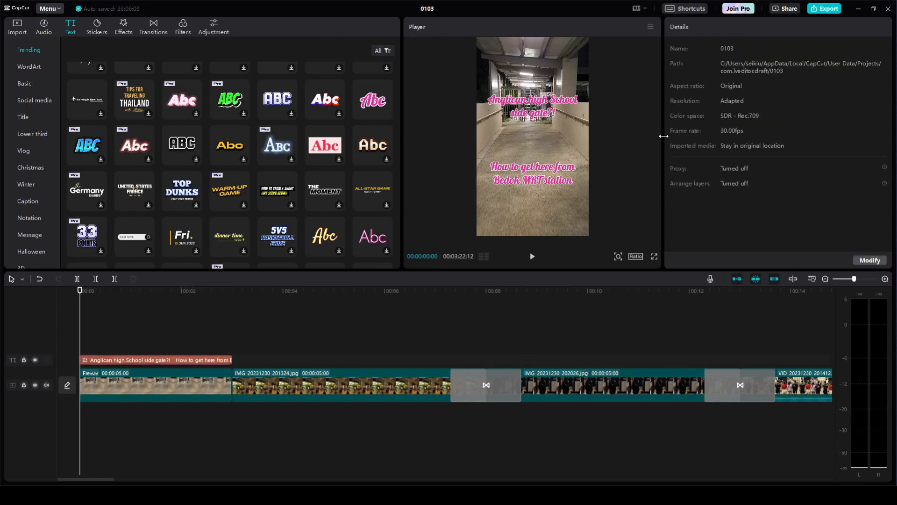
click(541, 112)
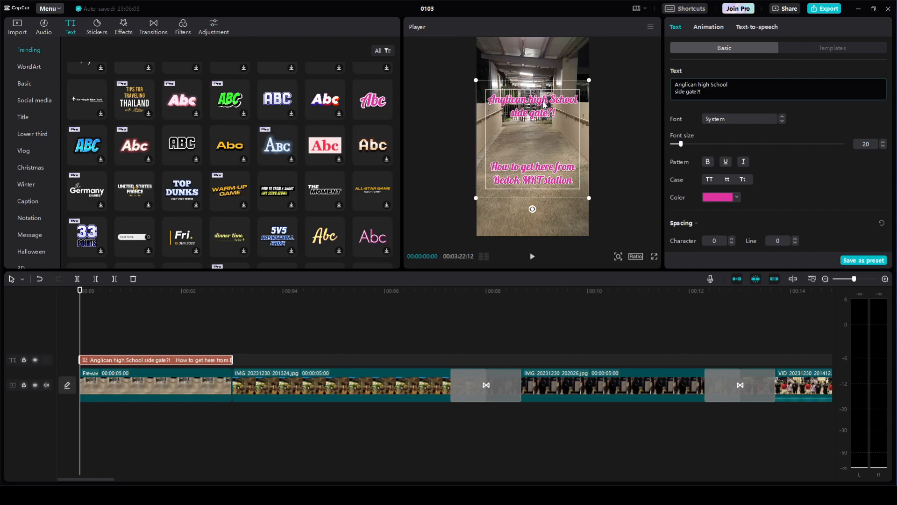
drag(545, 105, 543, 138)
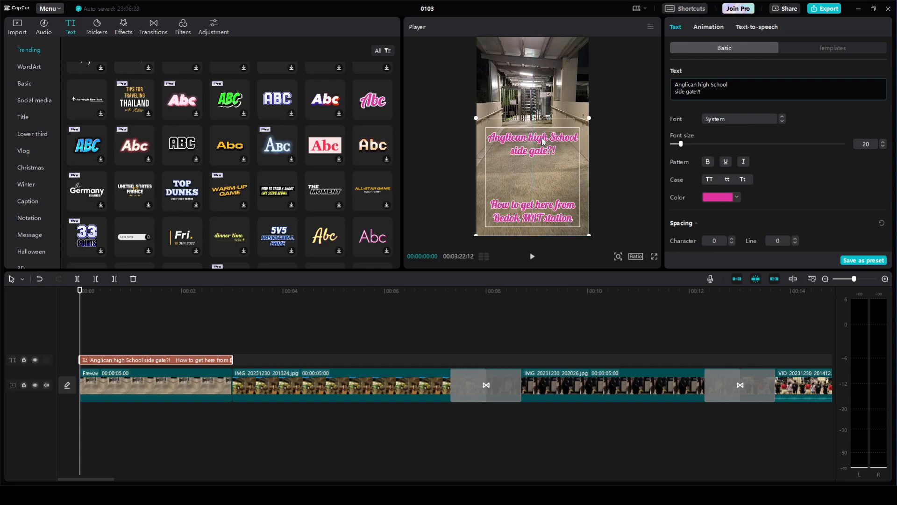
Remove two of the blank lines between "side gate?!" and "How to get here from", leaving one.
key(Down)
key(Down)
key(Down)
key(Down)
key(Down)
key(Up)
key(Up)
key(BackSpace)
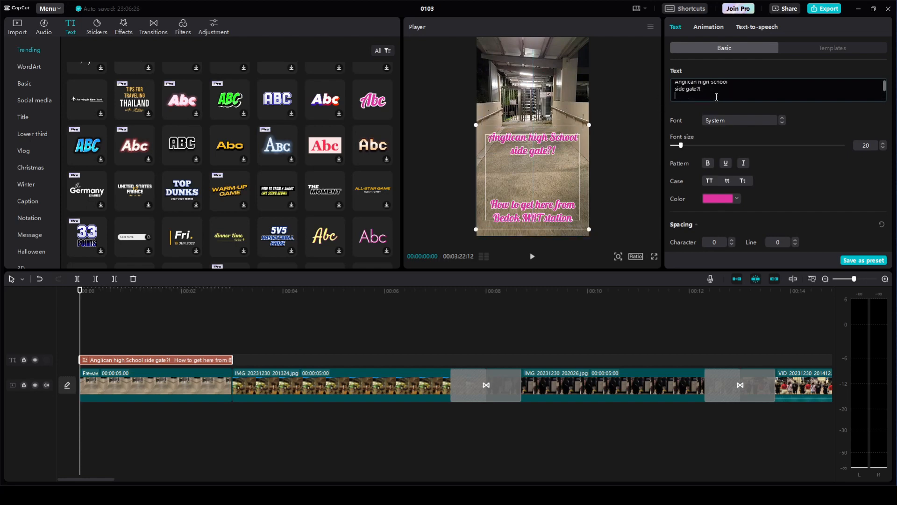
key(BackSpace)
key(BackSpace)
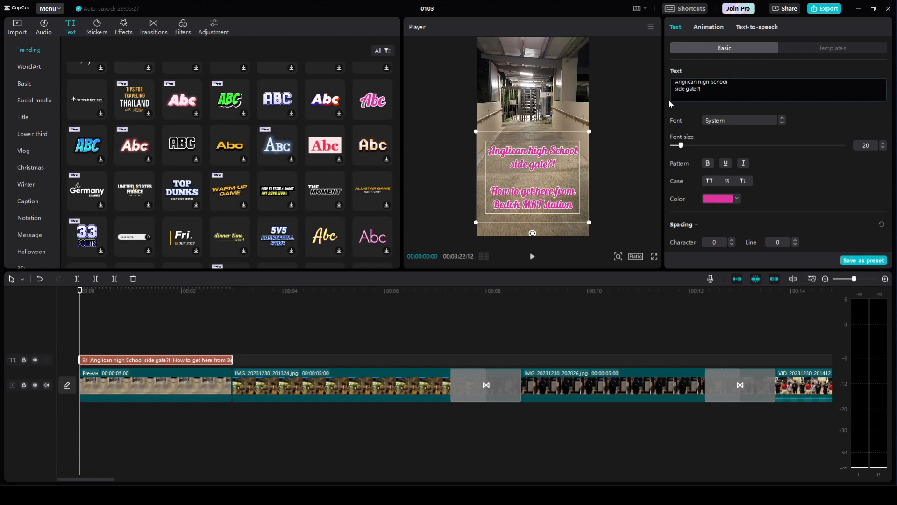
click(644, 112)
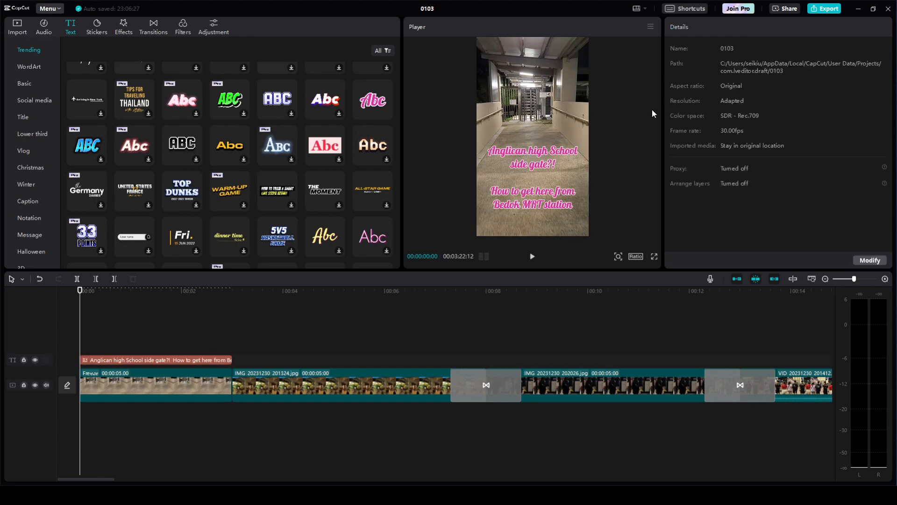
Move the shortened title text slightly up in the frame.
click(550, 167)
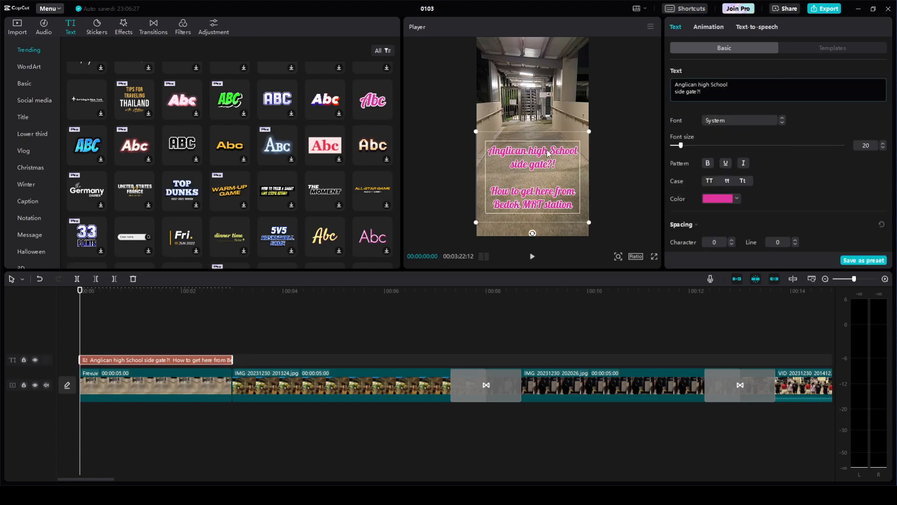
mouse_move(548, 150)
mouse_down()
mouse_move(556, 160)
mouse_move(556, 146)
mouse_up()
click(623, 147)
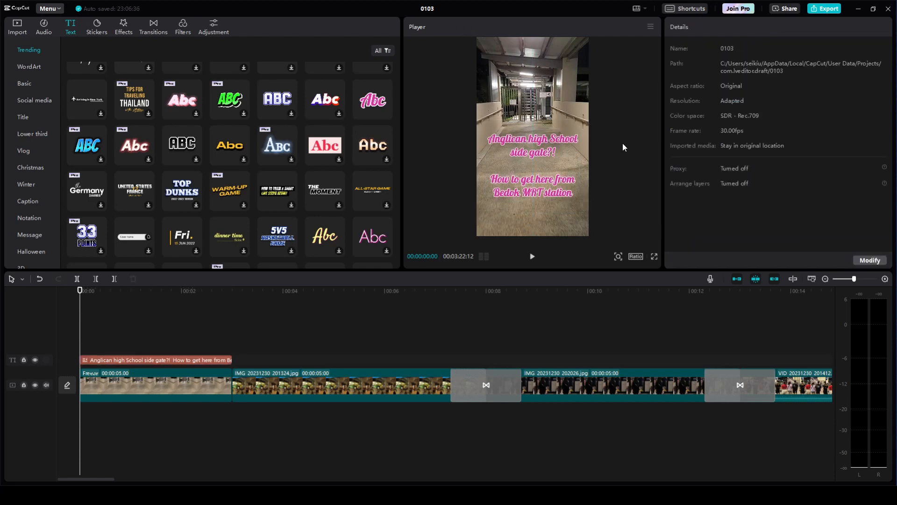
Apply the 1.4 s Infinite transition to all clips, including the cut after the opening freeze-frame clip.
click(117, 333)
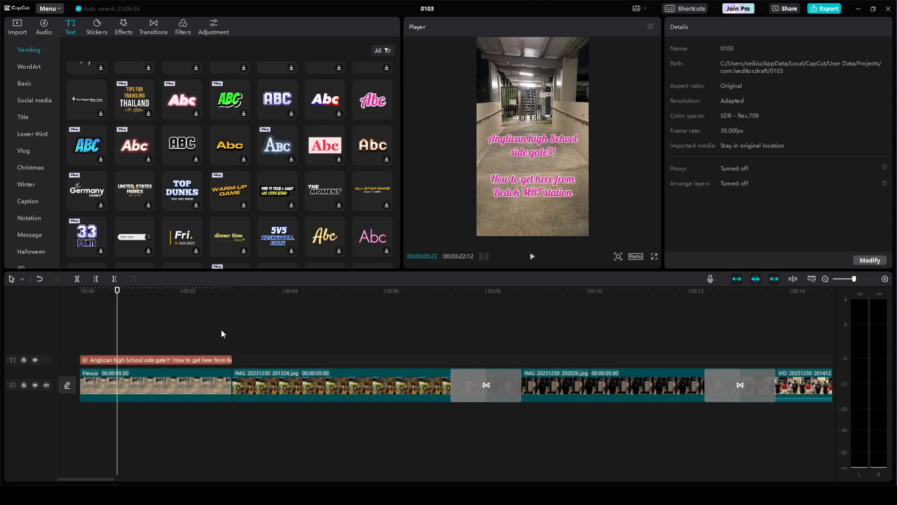
click(199, 336)
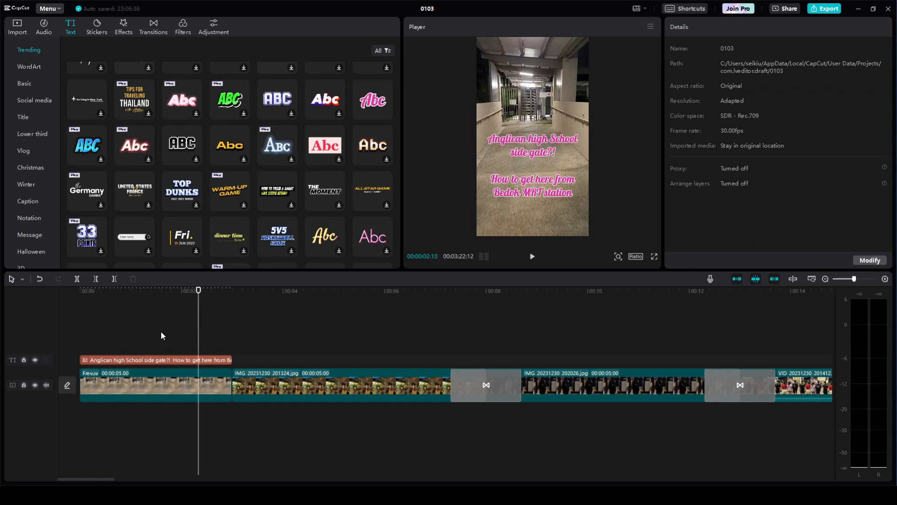
click(173, 337)
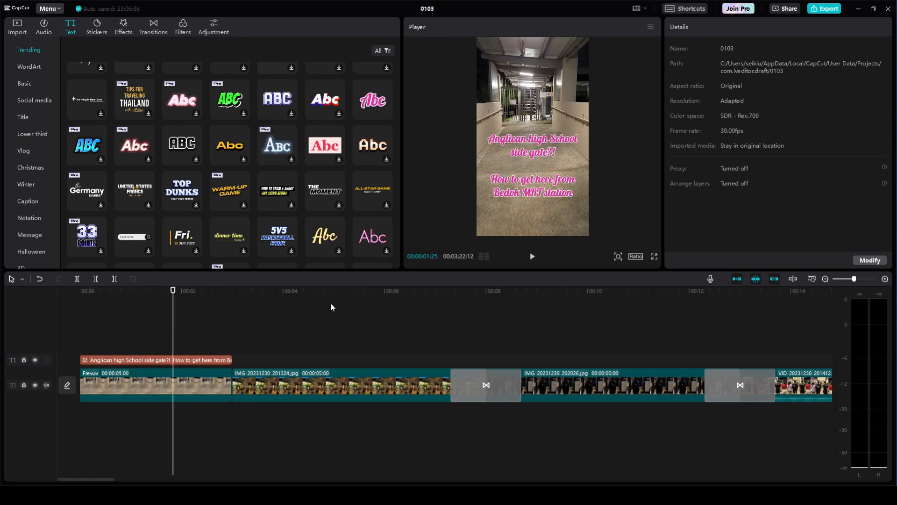
click(228, 321)
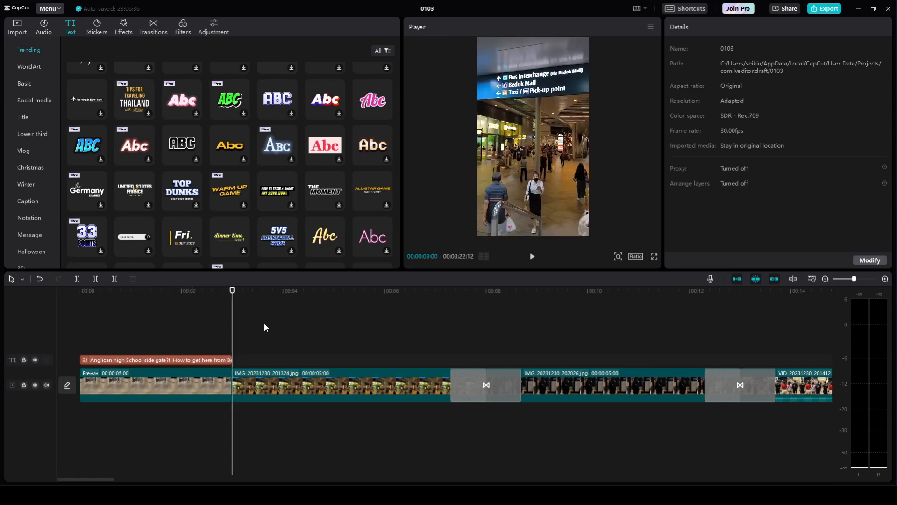
click(477, 381)
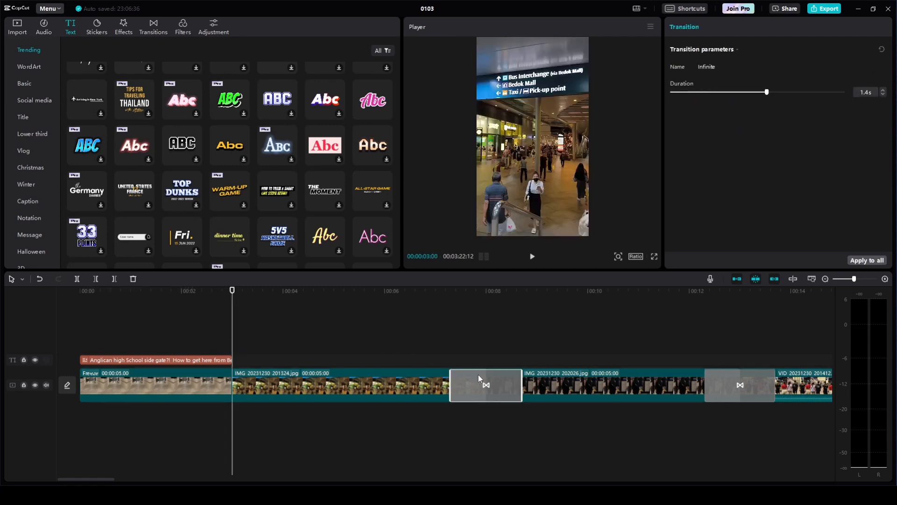
click(866, 262)
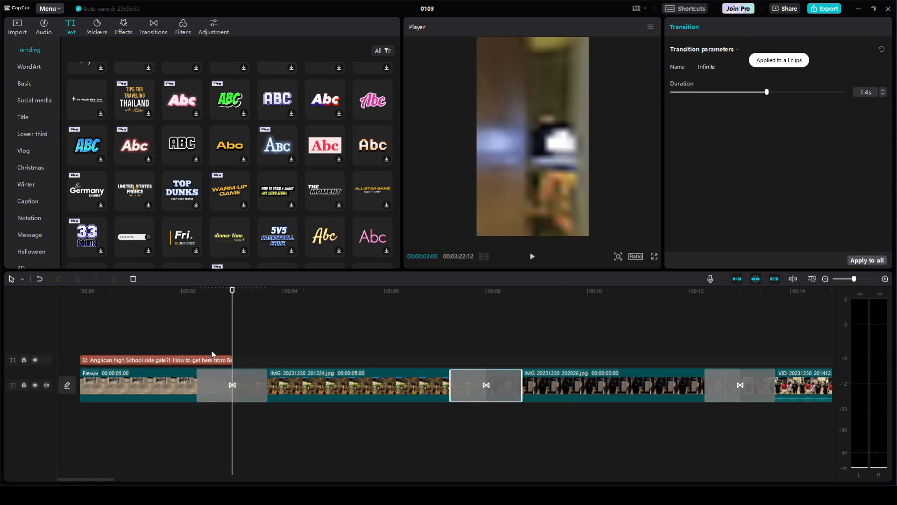
Check the title over the freeze-frame clip at several points ahead of its new transition.
click(197, 340)
click(171, 334)
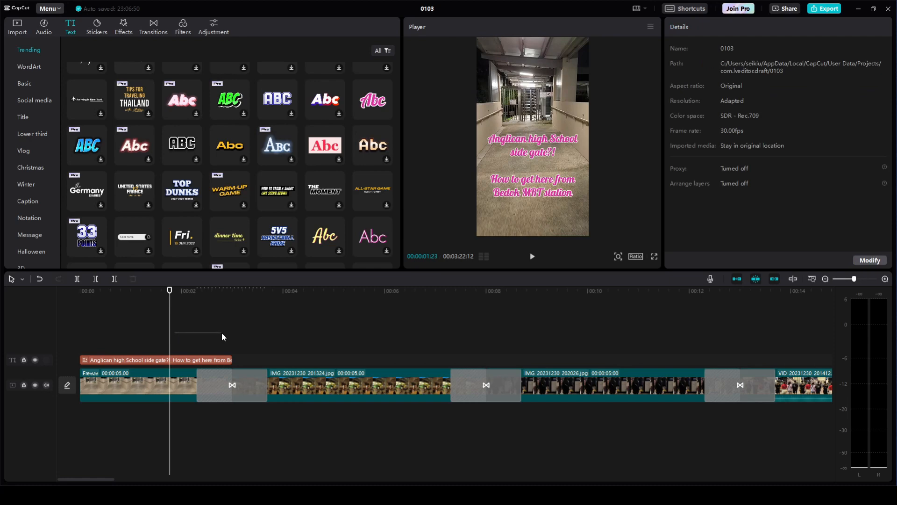
click(151, 324)
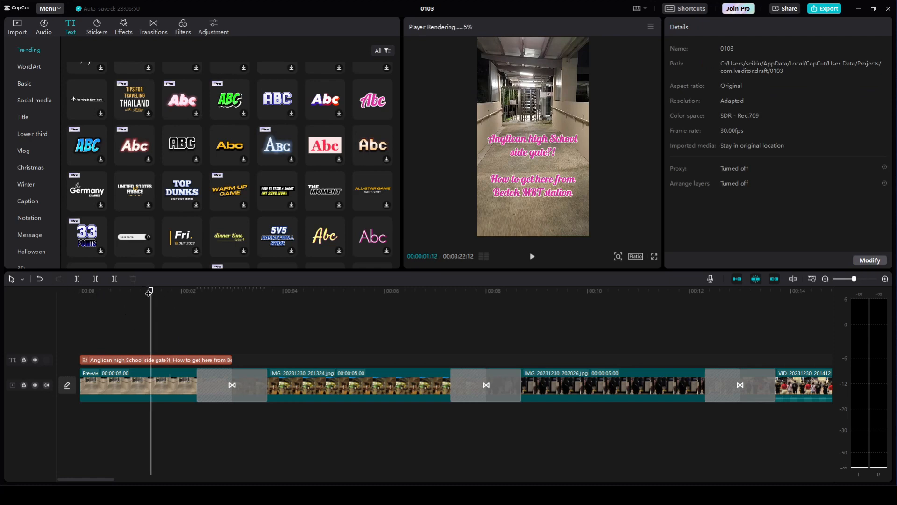
Play the video from the start and review the title and the Infinite transition into the second clip.
drag(151, 291, 44, 293)
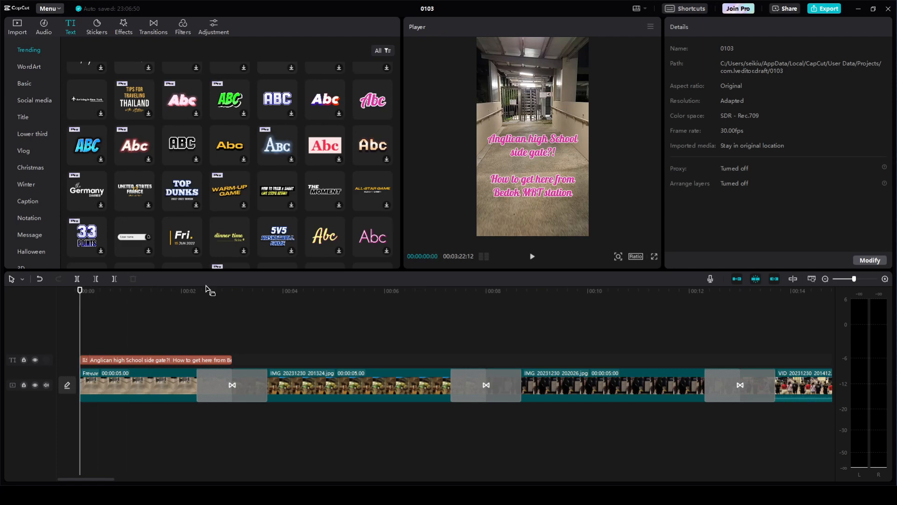
click(532, 256)
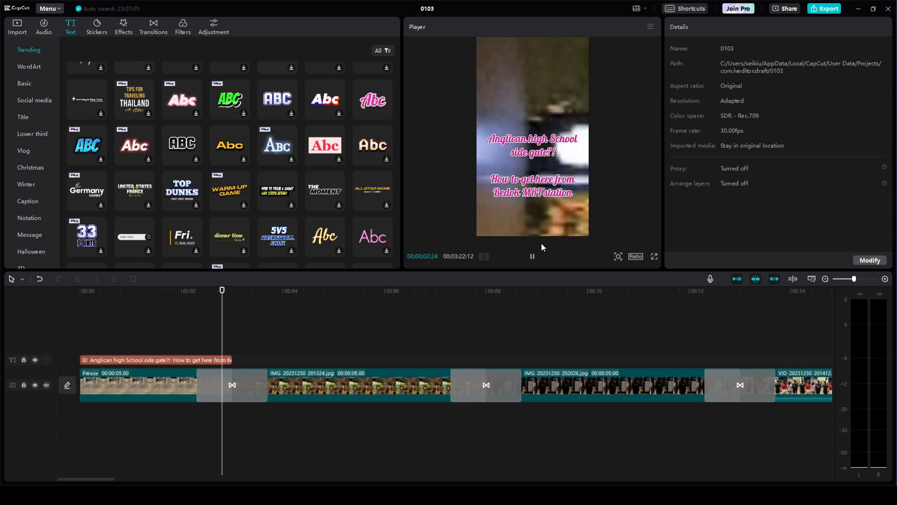
key(space)
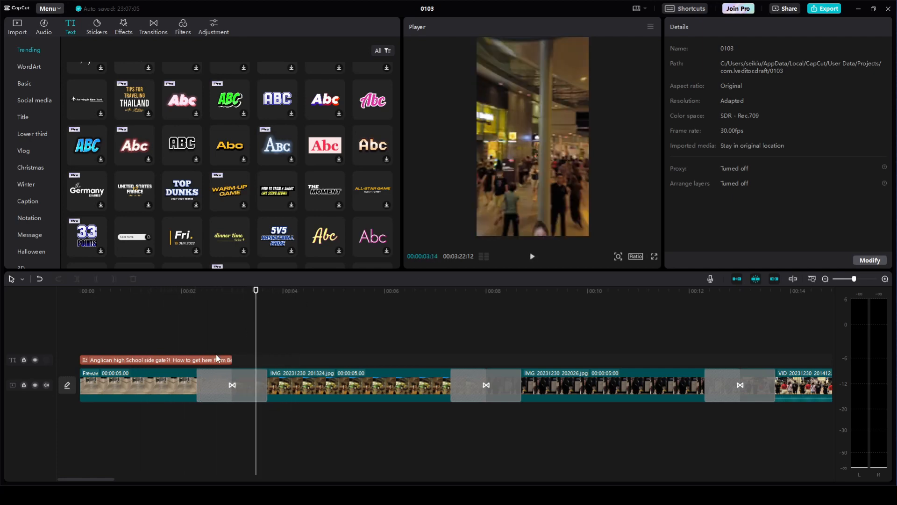
click(192, 334)
click(164, 332)
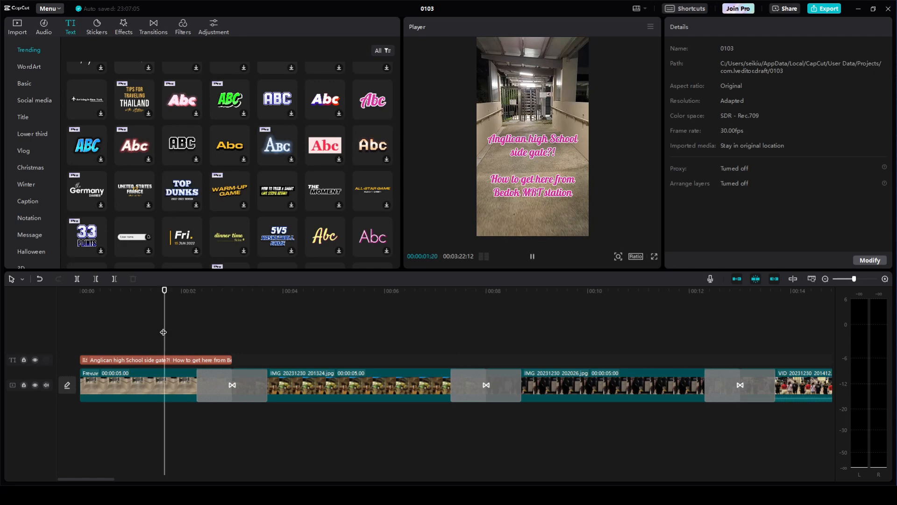
key(space)
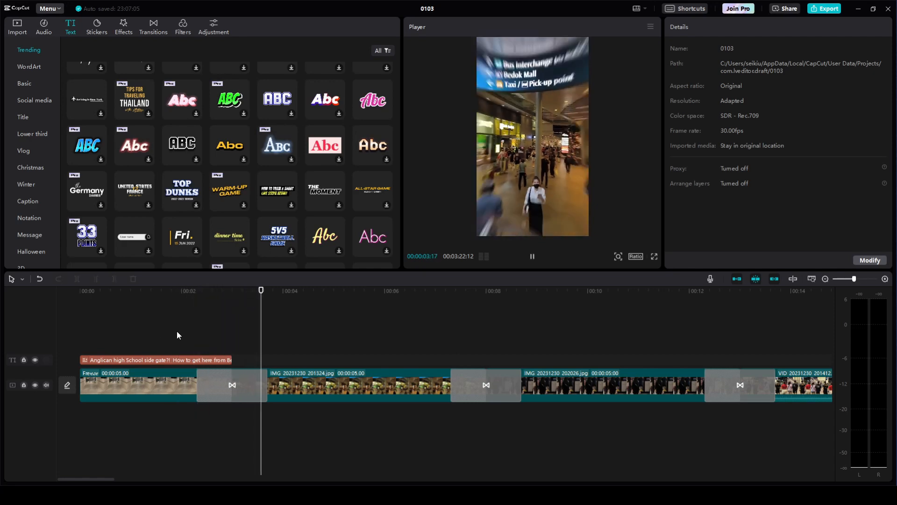
key(space)
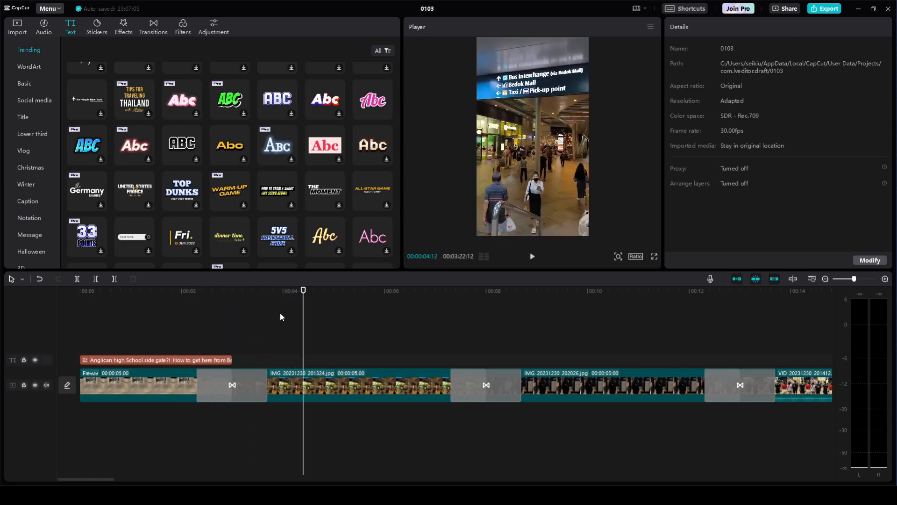
Shorten the Infinite transition after the freeze-frame clip to 0.5 s and apply it to all clips.
click(242, 381)
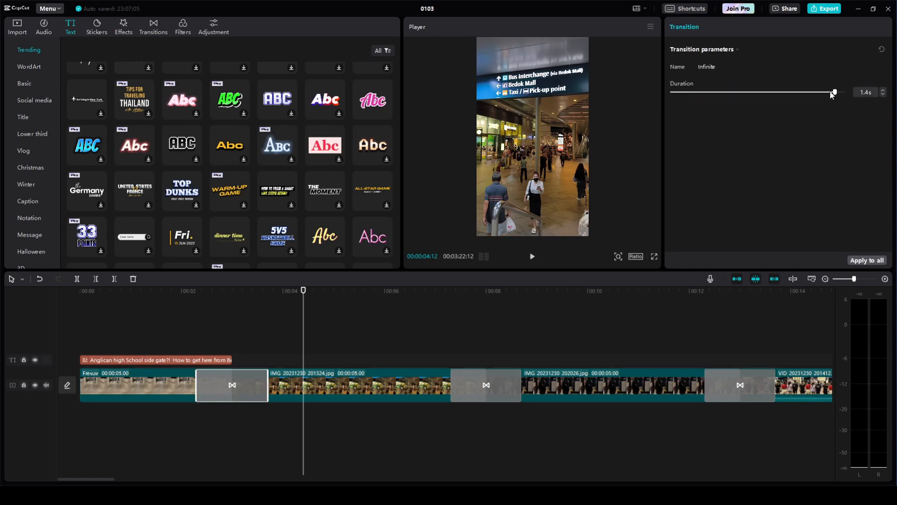
drag(836, 92, 730, 96)
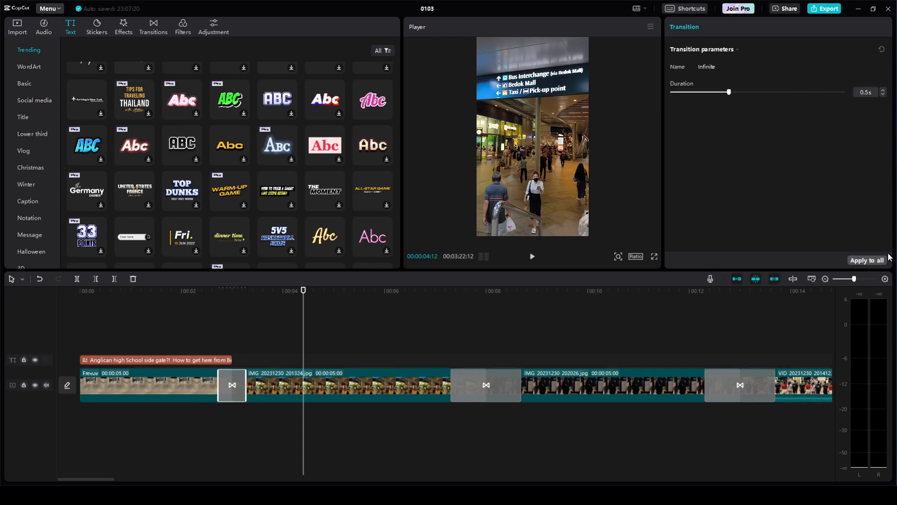
click(867, 261)
Play back the shortened first transition and check how long the title stays over it.
click(201, 328)
click(201, 328)
key(space)
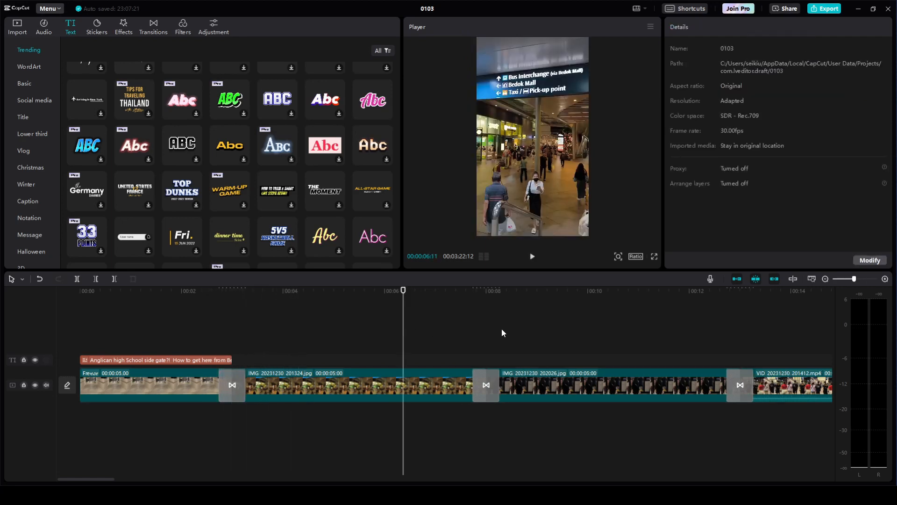
click(467, 332)
click(425, 333)
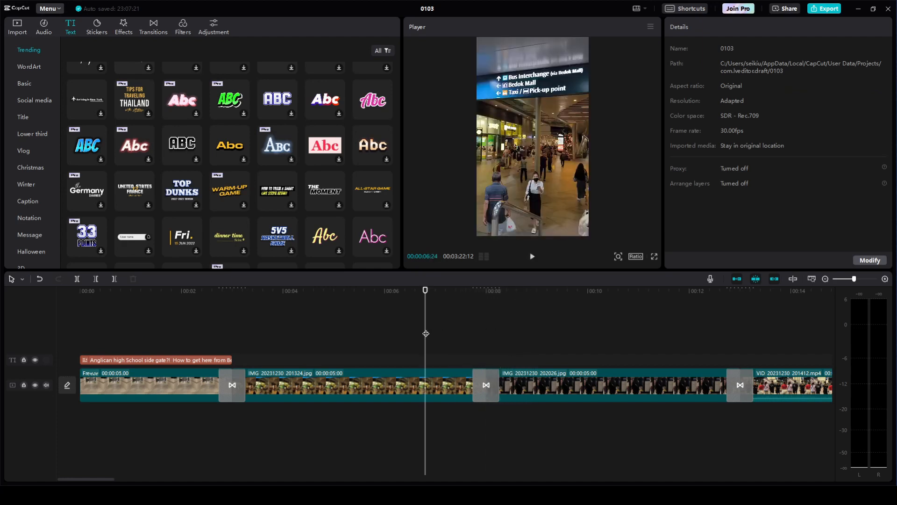
click(219, 353)
key(space)
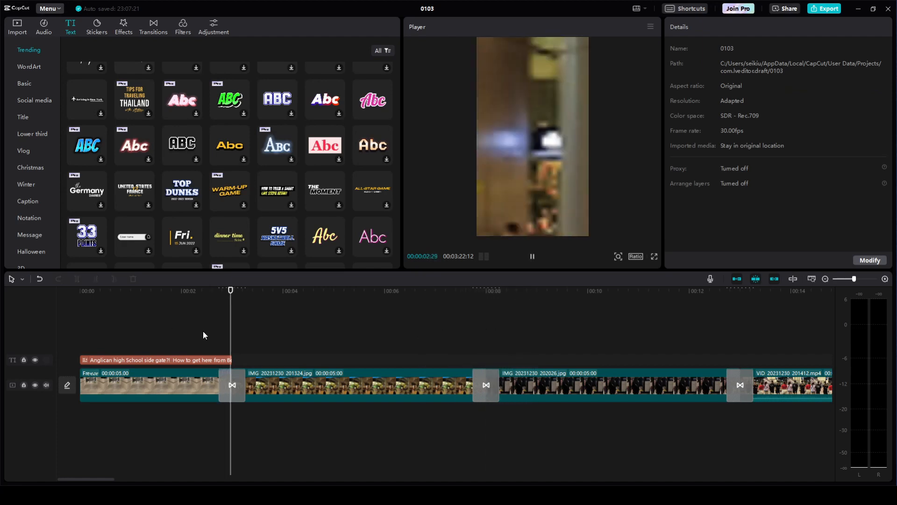
click(203, 329)
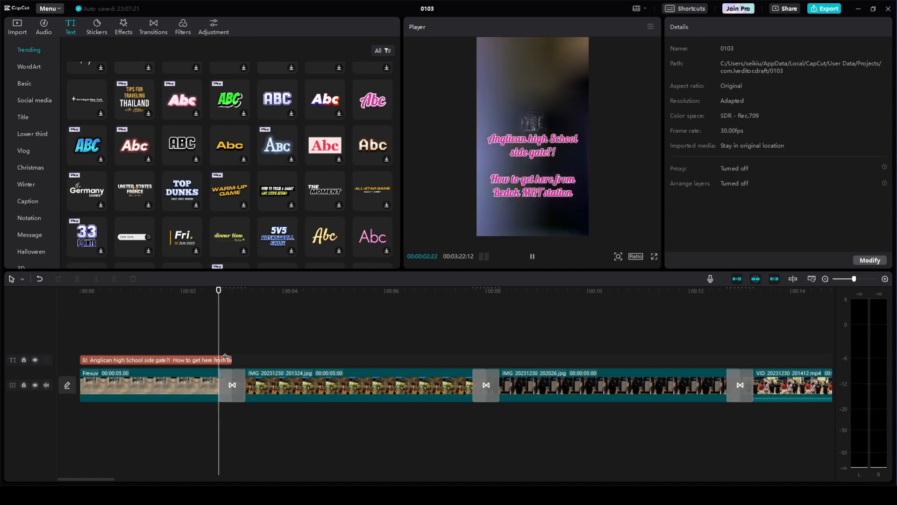
click(198, 325)
click(206, 354)
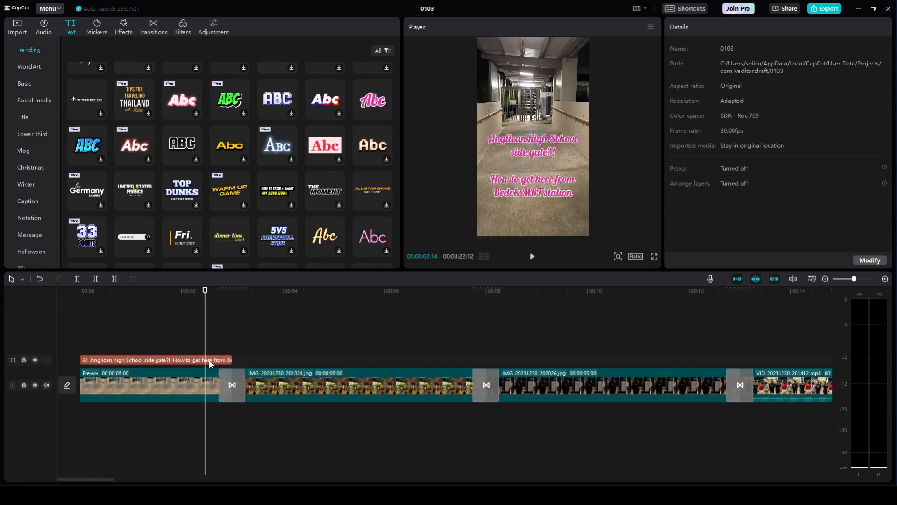
Trim the end of the title text to where the first transition starts, and check the frames around it.
click(210, 363)
mouse_move(232, 361)
mouse_down()
mouse_move(203, 361)
mouse_move(219, 362)
mouse_up()
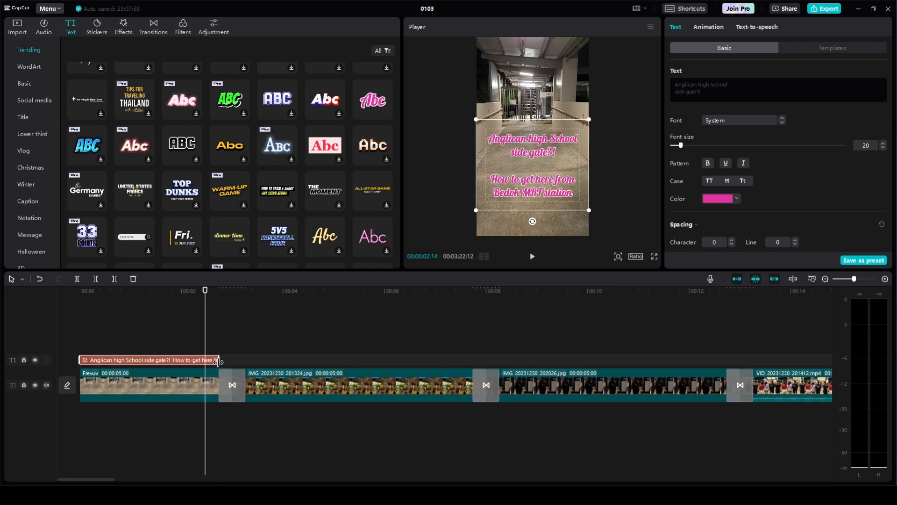
click(245, 334)
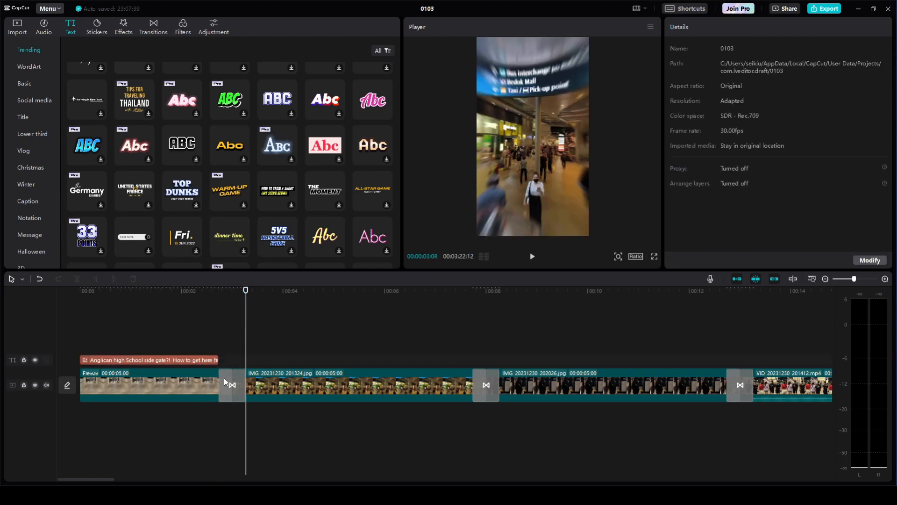
click(317, 342)
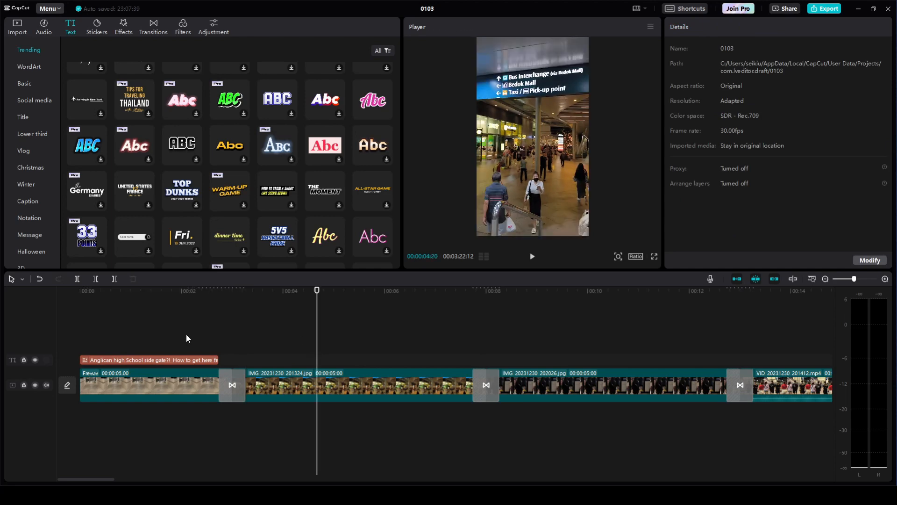
click(242, 331)
click(167, 332)
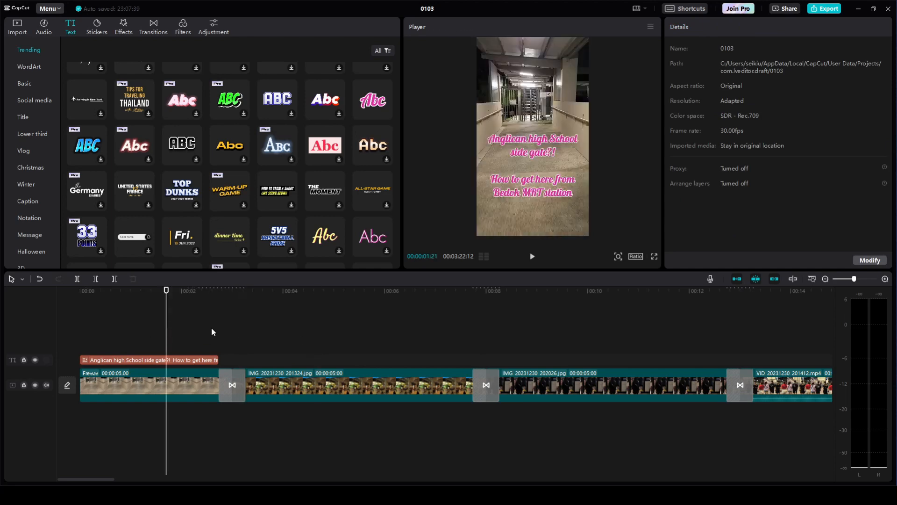
click(268, 333)
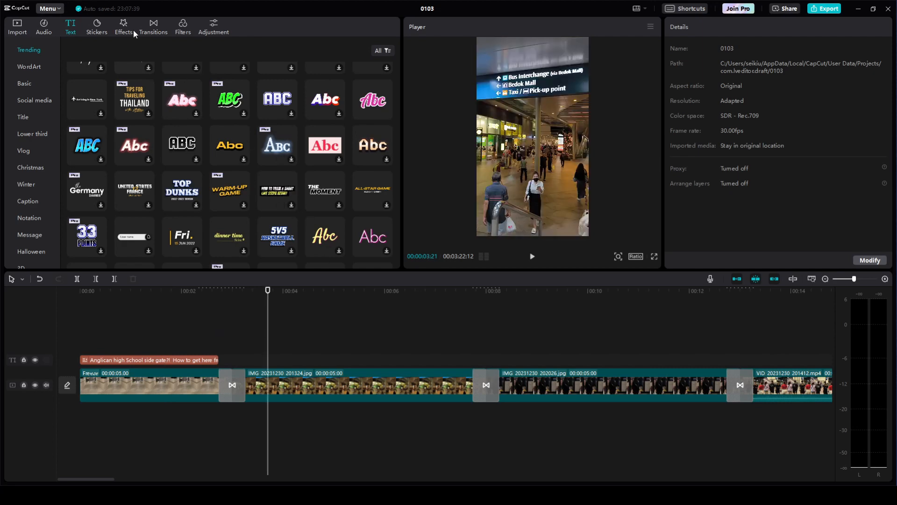
Browse the trending stickers and the sticker categories for a pointing arrow.
click(98, 24)
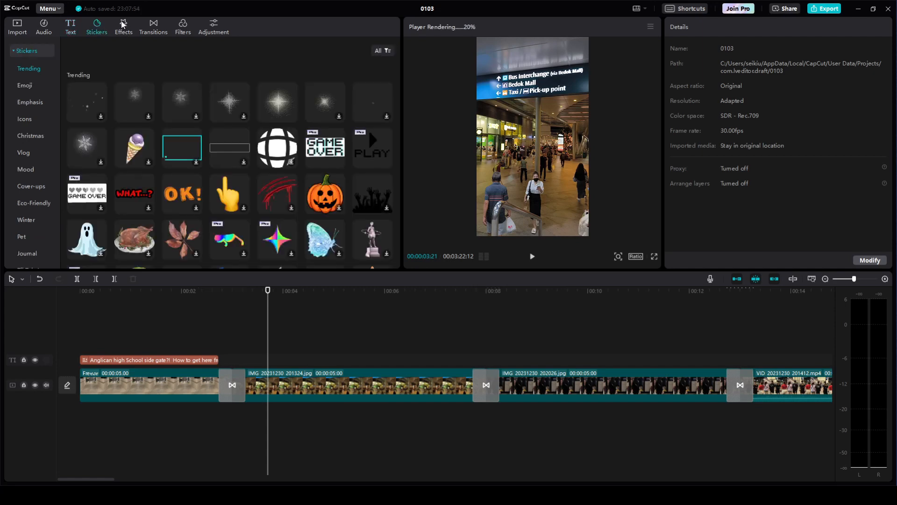
click(122, 23)
click(103, 22)
scroll(241, 167, down, 1)
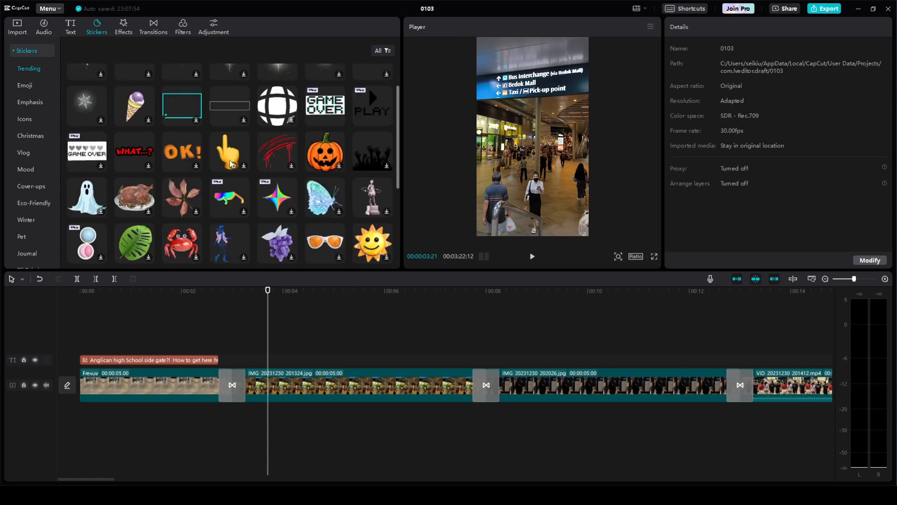
scroll(230, 140, down, 2)
scroll(230, 141, up, 3)
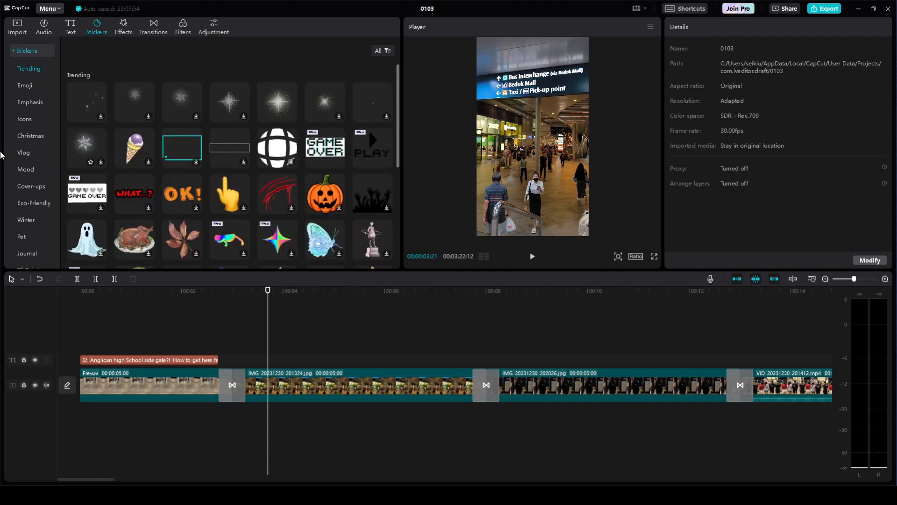
scroll(28, 145, down, 5)
scroll(29, 145, down, 5)
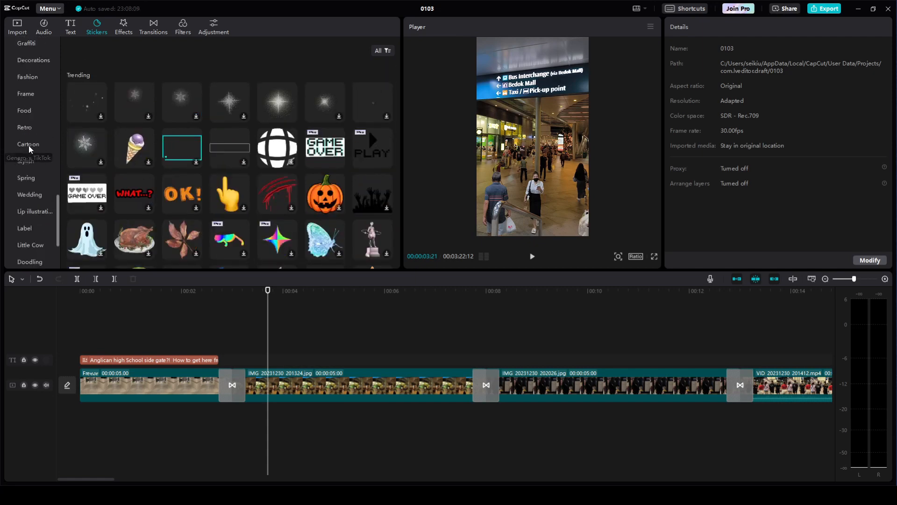
scroll(38, 213, up, 10)
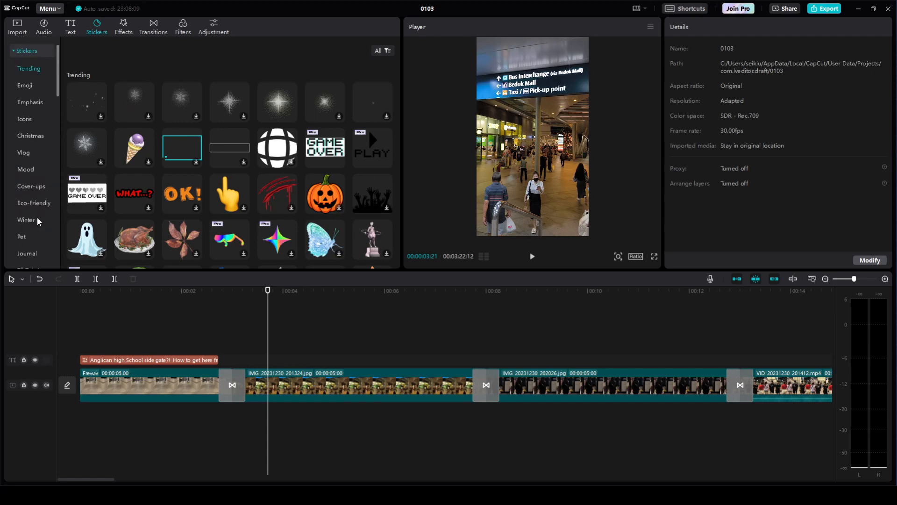
click(384, 50)
scroll(242, 127, down, 3)
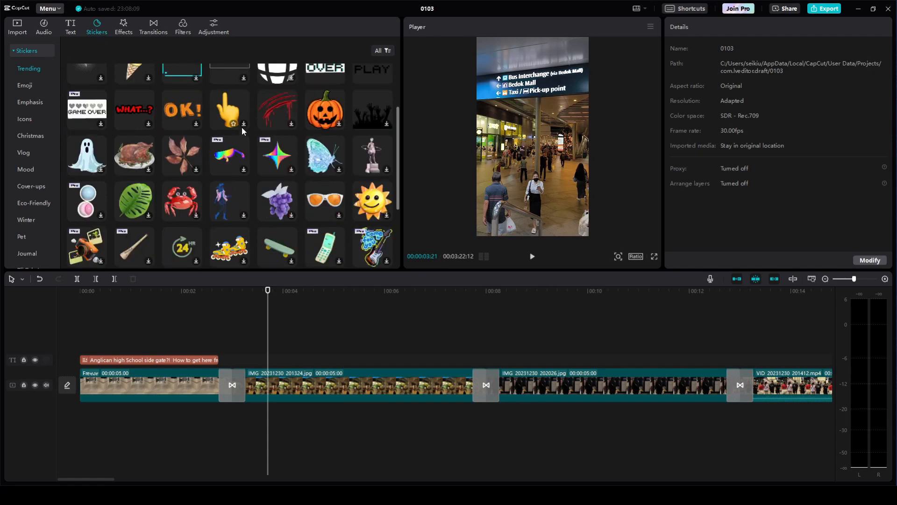
scroll(243, 127, up, 2)
scroll(243, 127, up, 1)
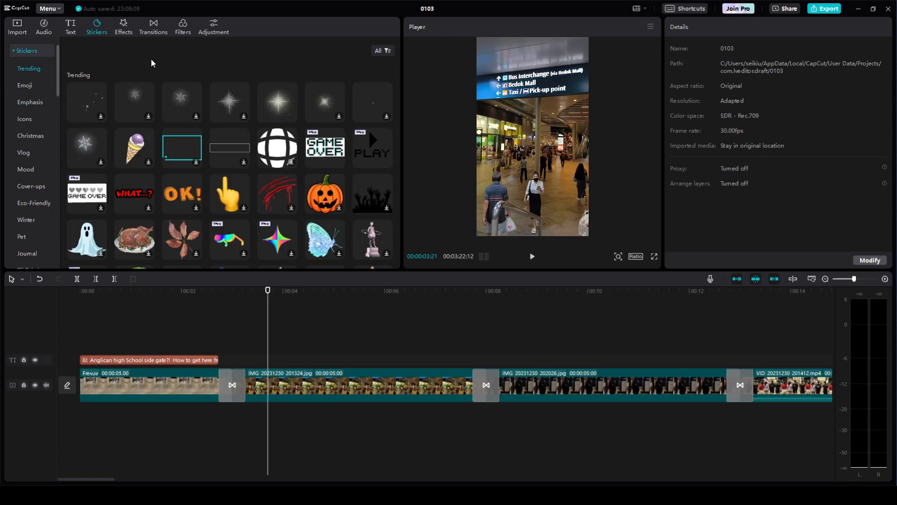
scroll(153, 65, down, 3)
scroll(159, 90, down, 5)
scroll(171, 97, up, 10)
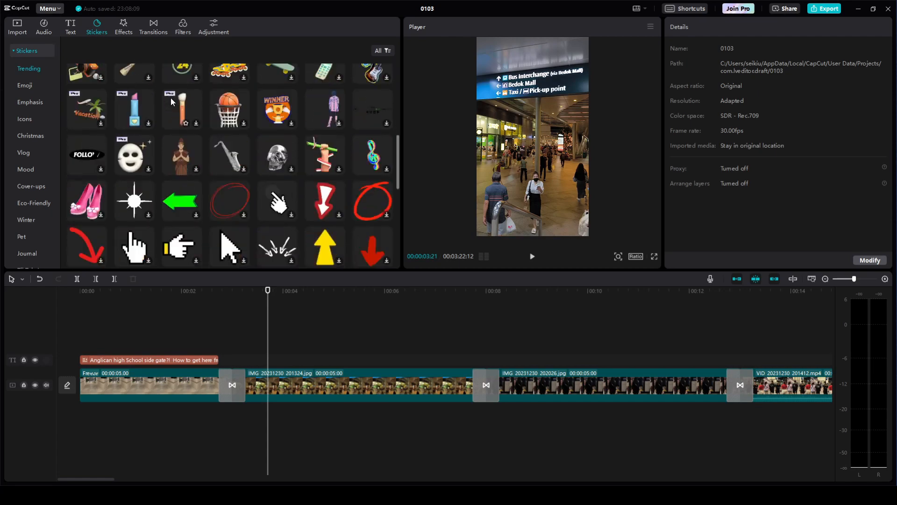
scroll(170, 97, down, 3)
scroll(128, 77, up, 3)
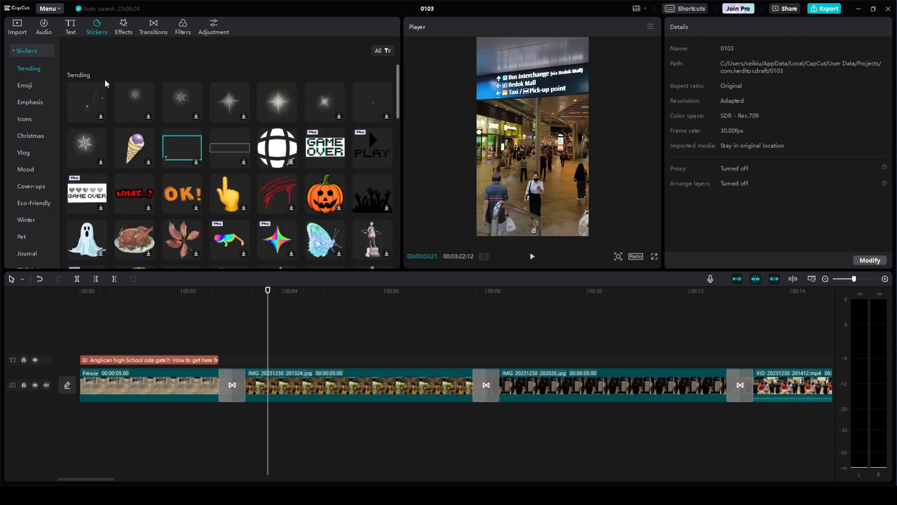
scroll(220, 121, down, 6)
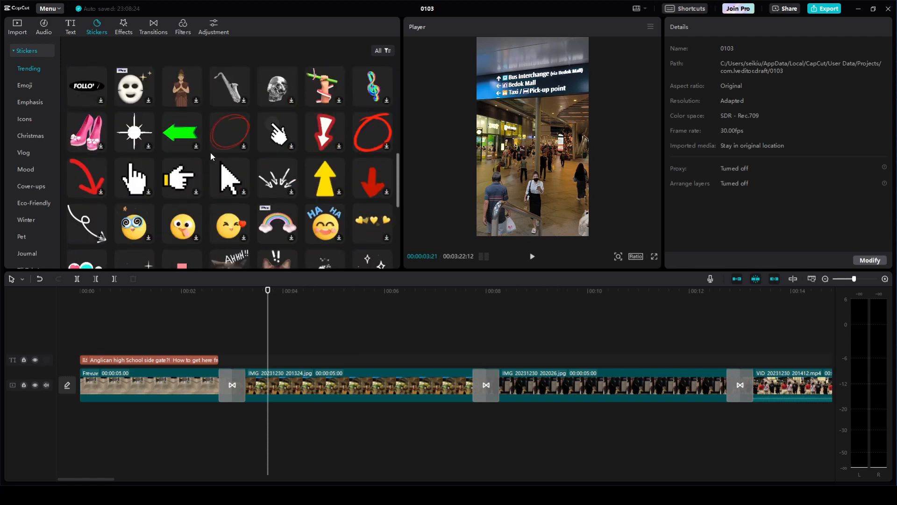
Add the red-edged white down arrow sticker above the IMG_20231230_201324.jpg clip, starting at 00:00:03:21.
click(313, 133)
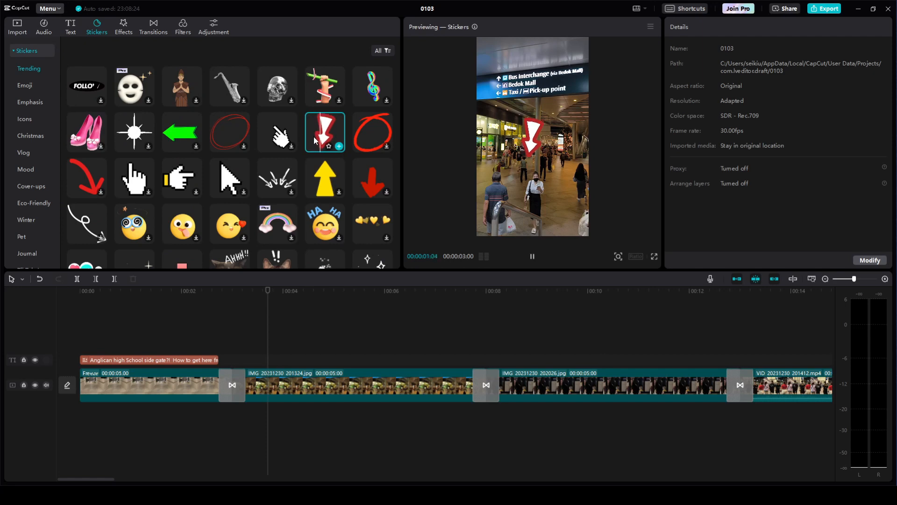
click(86, 171)
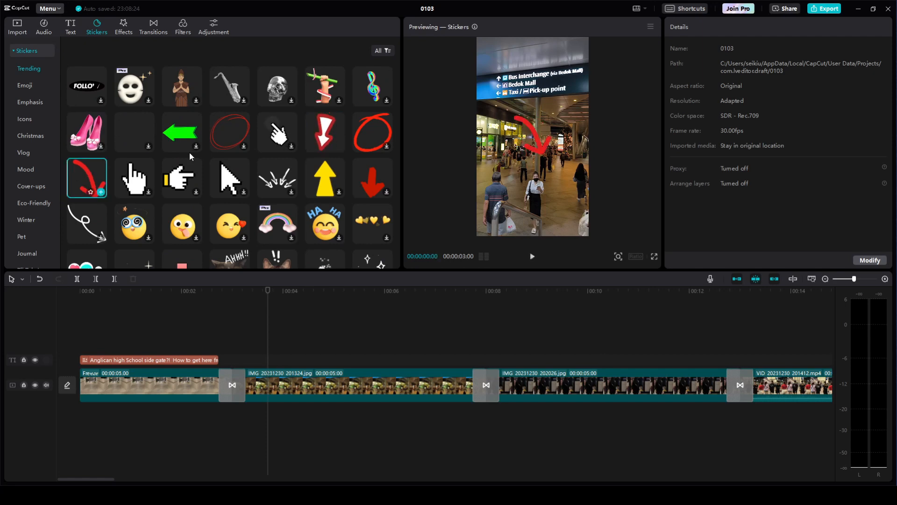
click(325, 131)
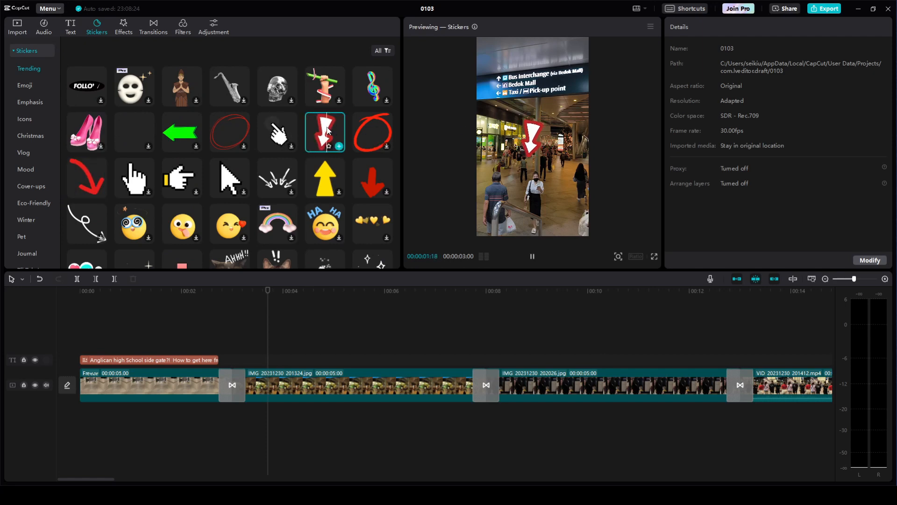
drag(329, 132, 314, 337)
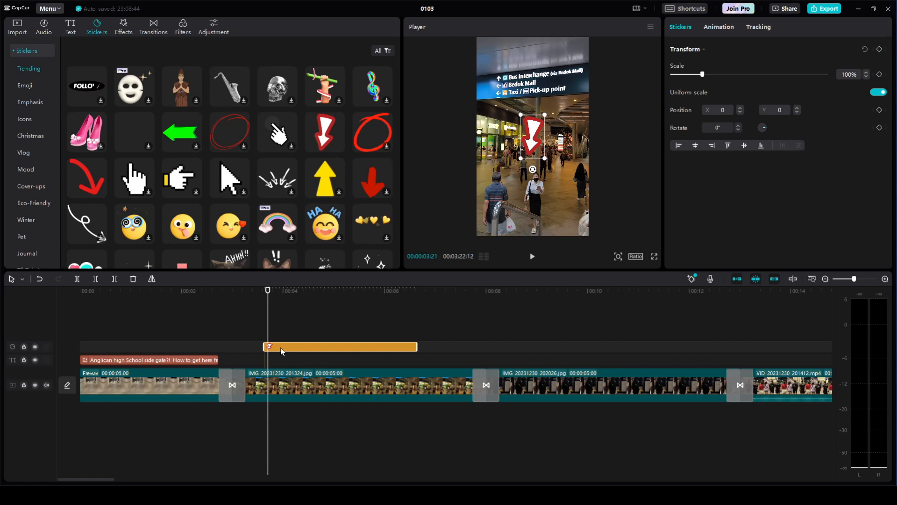
drag(282, 352, 303, 359)
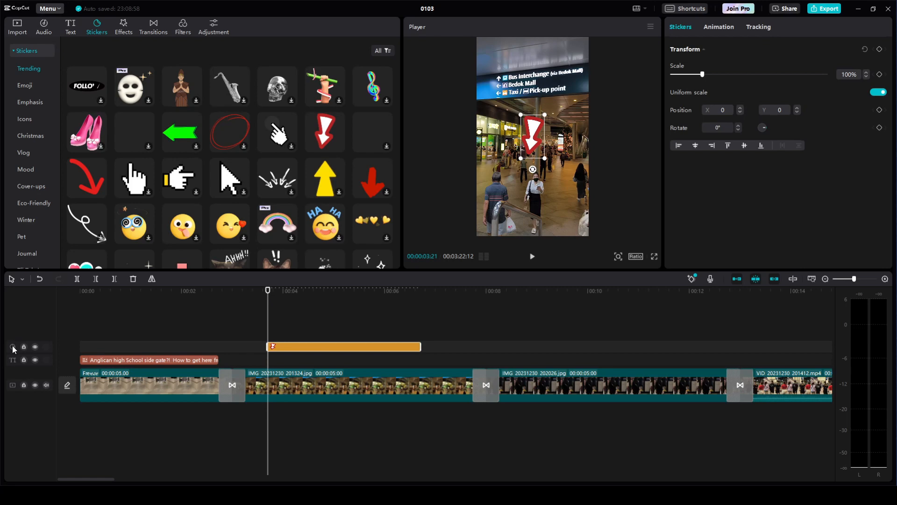
Enlarge the arrow sticker to 140% scale.
click(295, 341)
click(316, 346)
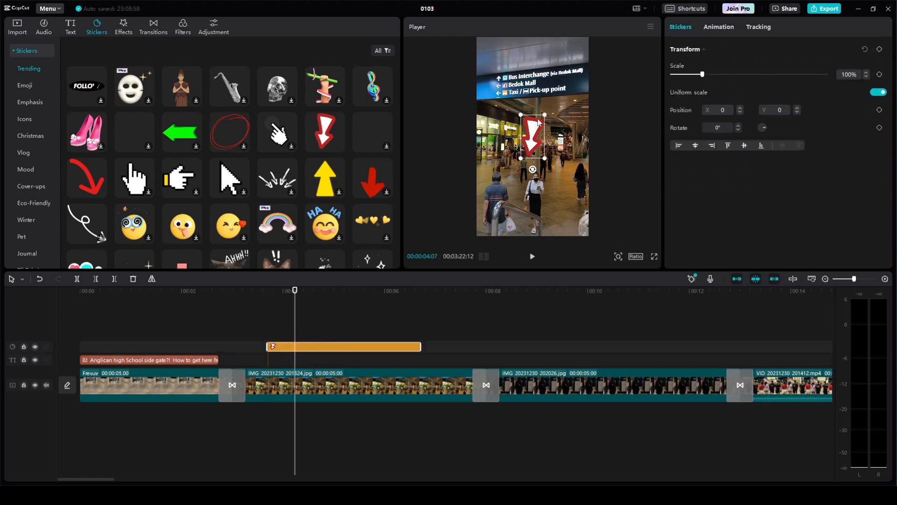
drag(545, 115, 569, 111)
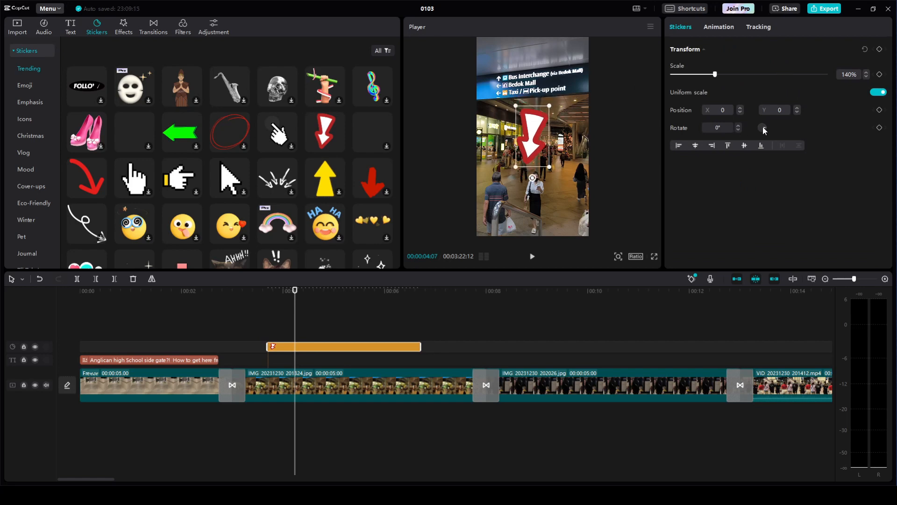
Rotate the arrow sticker to -198° so it points up, scale it to 207%, and place it at about X 423, Y -645.
drag(764, 128, 742, 123)
drag(543, 98, 559, 127)
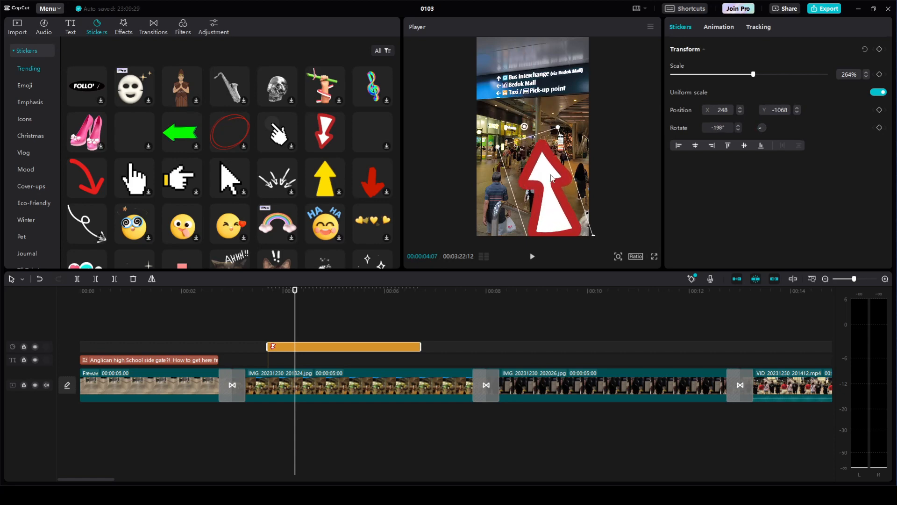
drag(552, 178, 559, 152)
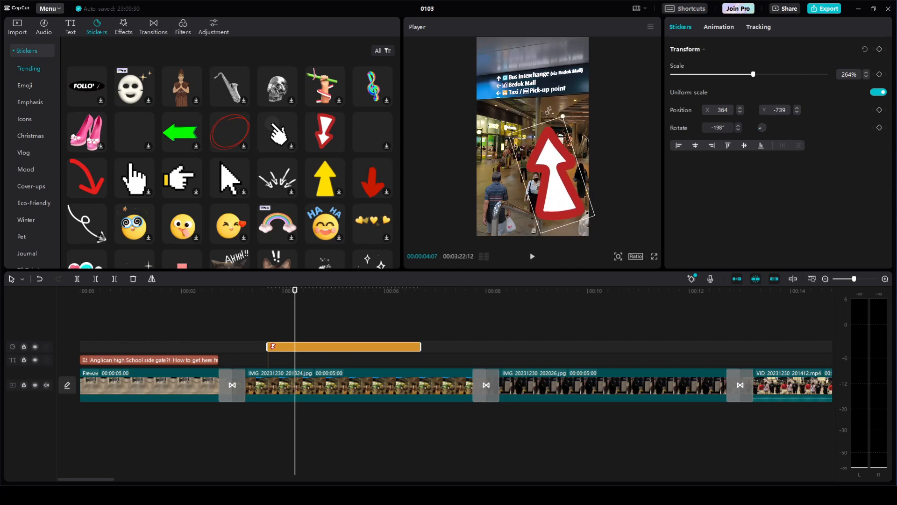
drag(548, 110, 561, 124)
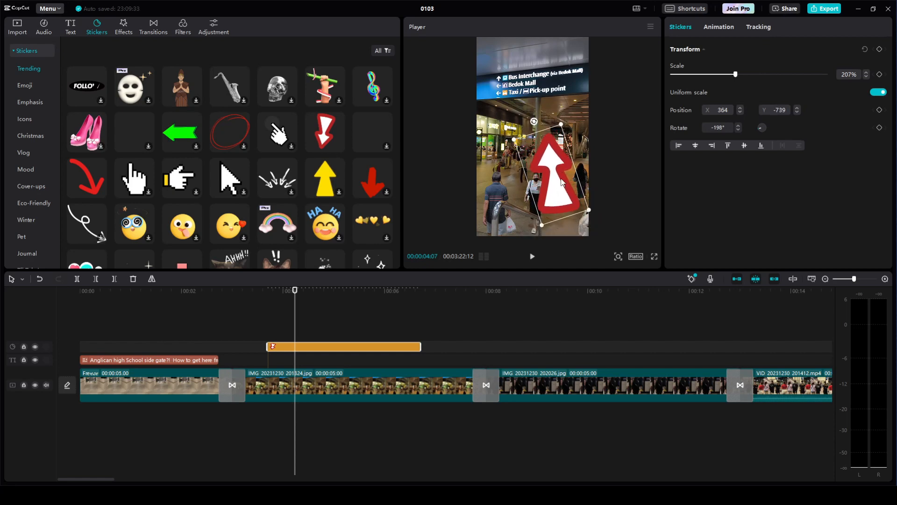
click(623, 142)
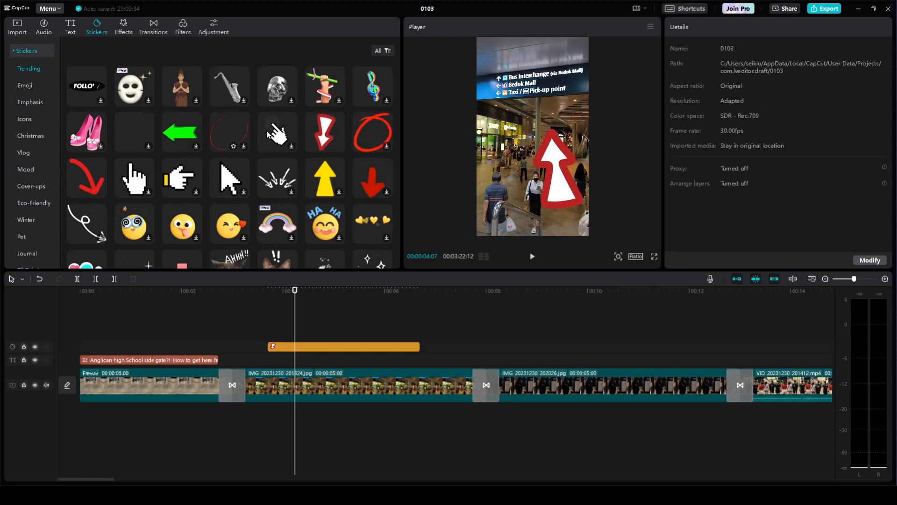
Try adding a red hand-drawn circle sticker aligned with the arrow sticker's start and placing it over the arrows on the direction sign.
drag(369, 133, 383, 332)
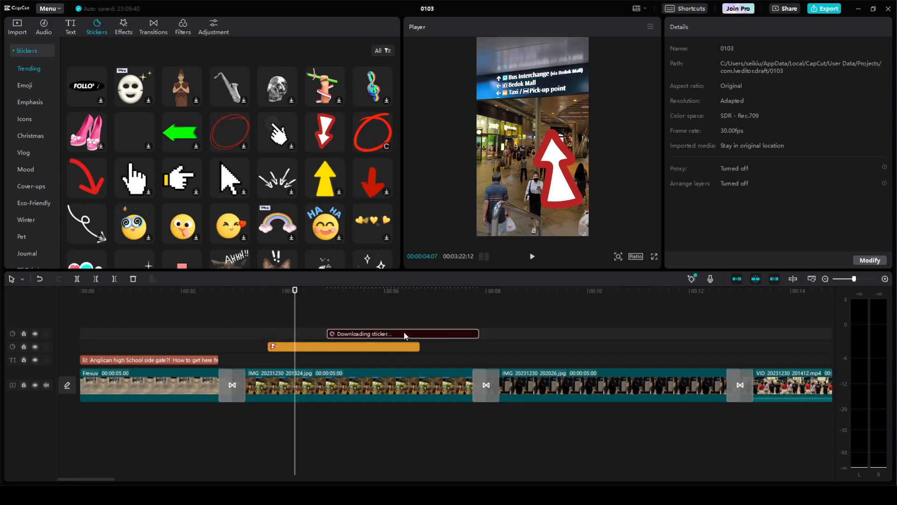
drag(402, 335, 344, 335)
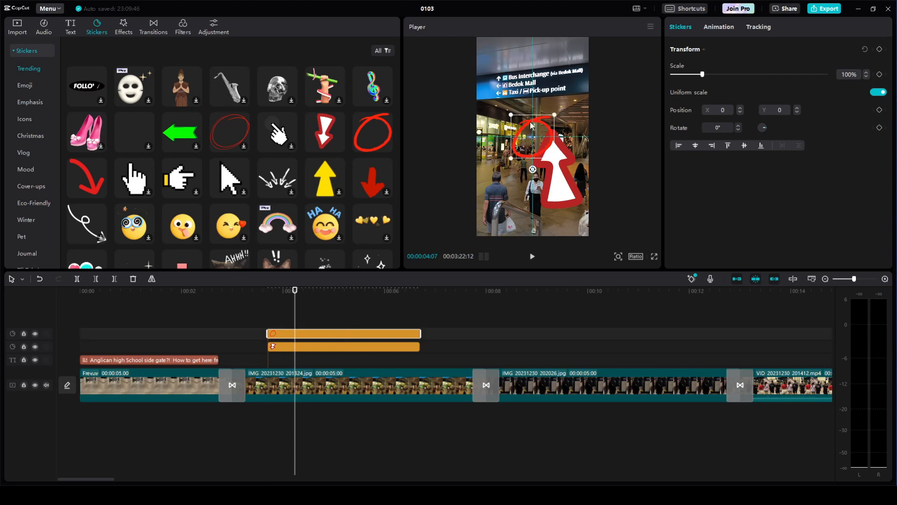
drag(536, 134, 530, 104)
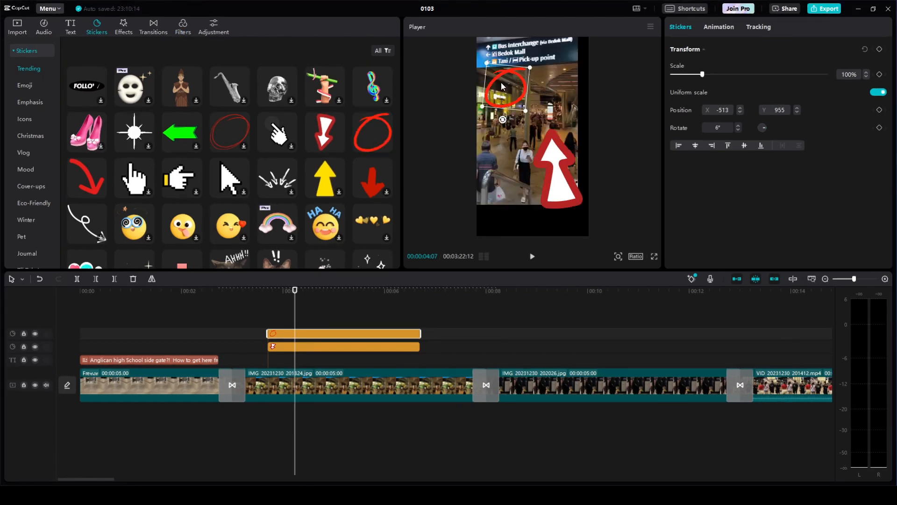
mouse_move(501, 82)
mouse_down()
mouse_move(490, 49)
mouse_move(589, 74)
mouse_move(536, 70)
mouse_move(514, 81)
mouse_up()
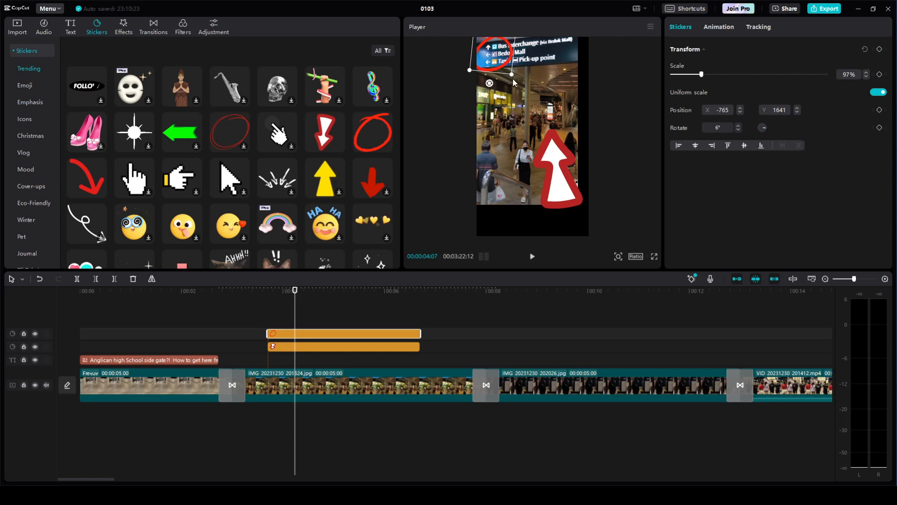
Undo the circle sticker edits back to before the sticker was added.
key(Delete)
click(560, 183)
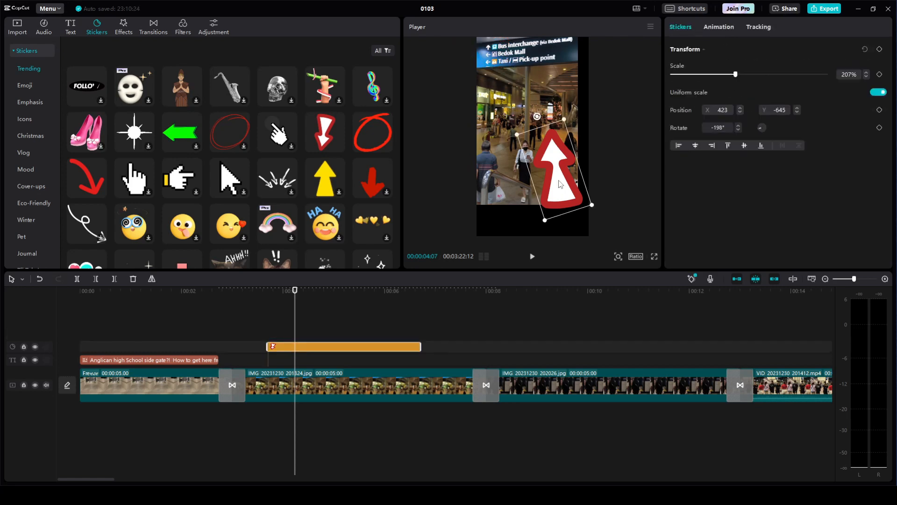
key(ctrl+z)
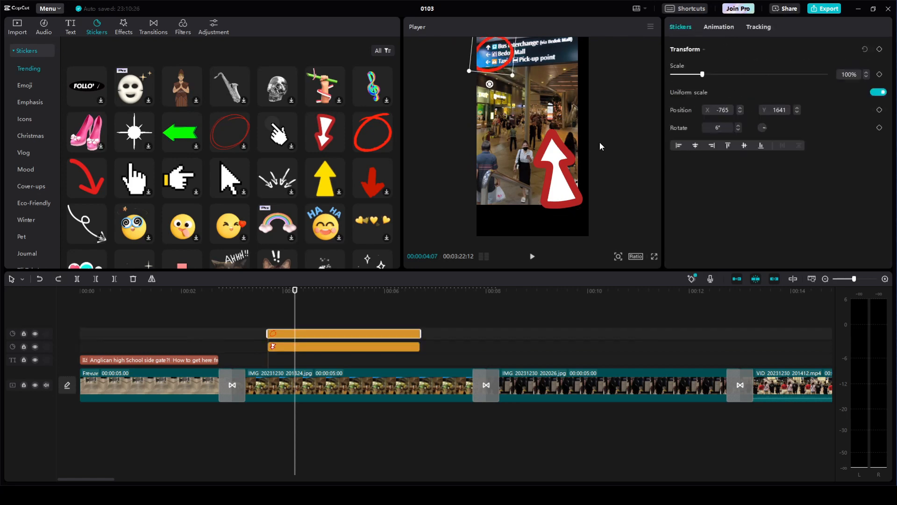
key(ctrl+z)
key(ctrl+z)
key(ctrl+z)
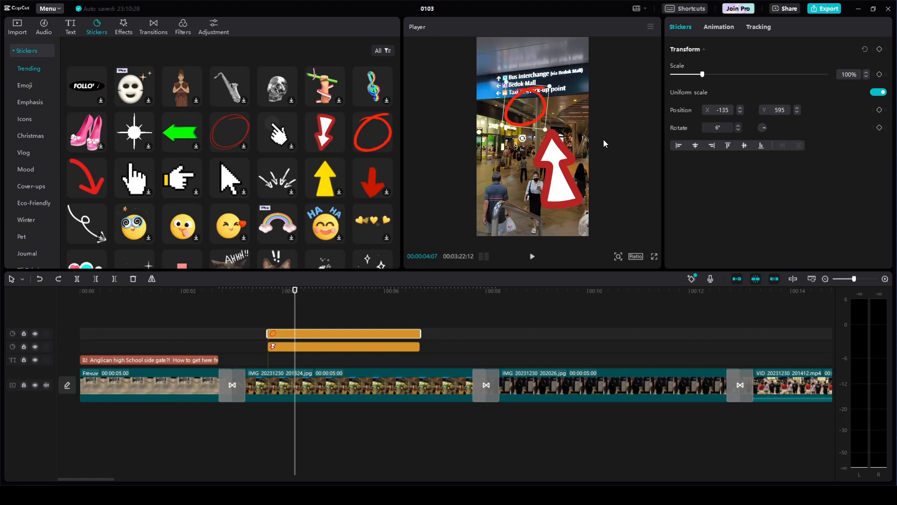
key(ctrl+z)
key(ctrl+z)
key(ctrl+z)
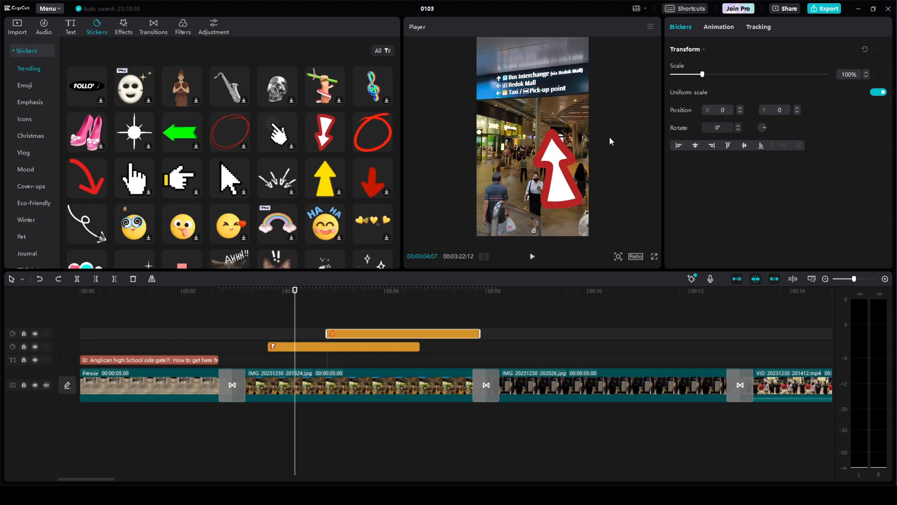
key(ctrl+z)
Play the video from 00:00:02:12 through the first photo to check the timing of the arrow sticker.
click(500, 324)
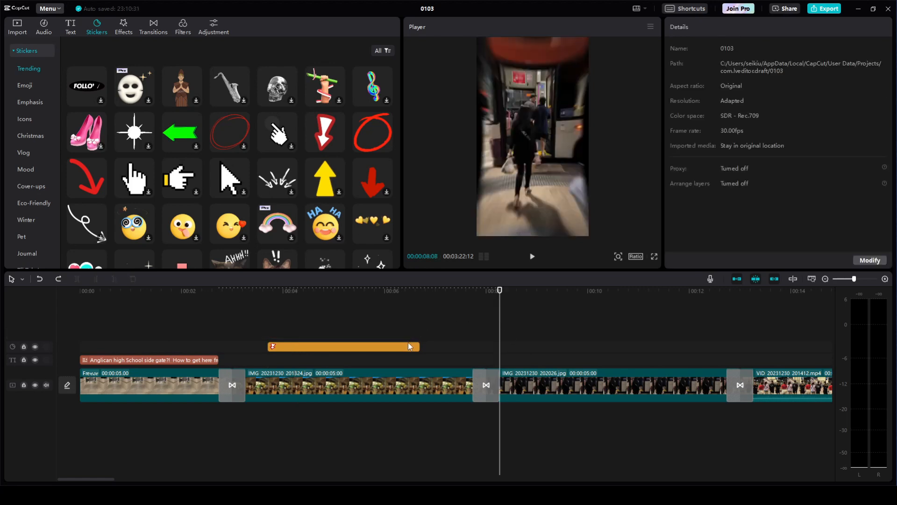
click(407, 346)
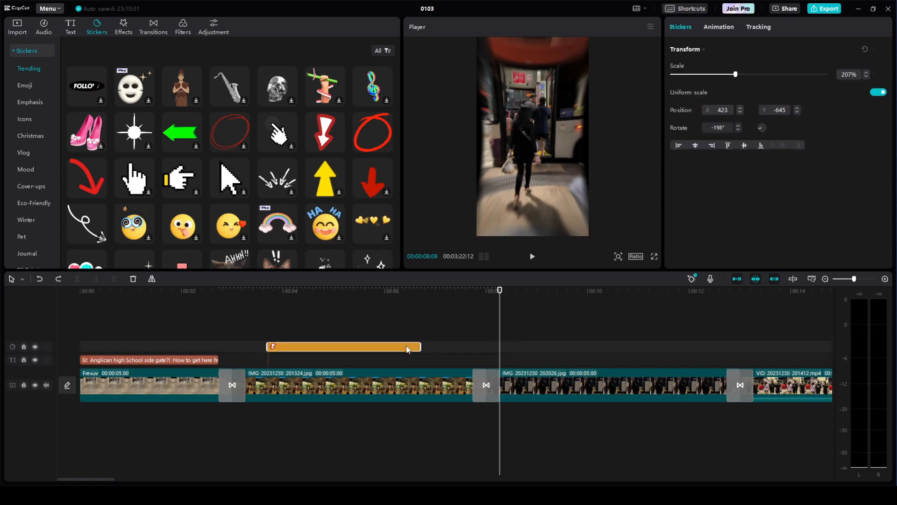
click(372, 389)
click(179, 314)
click(203, 325)
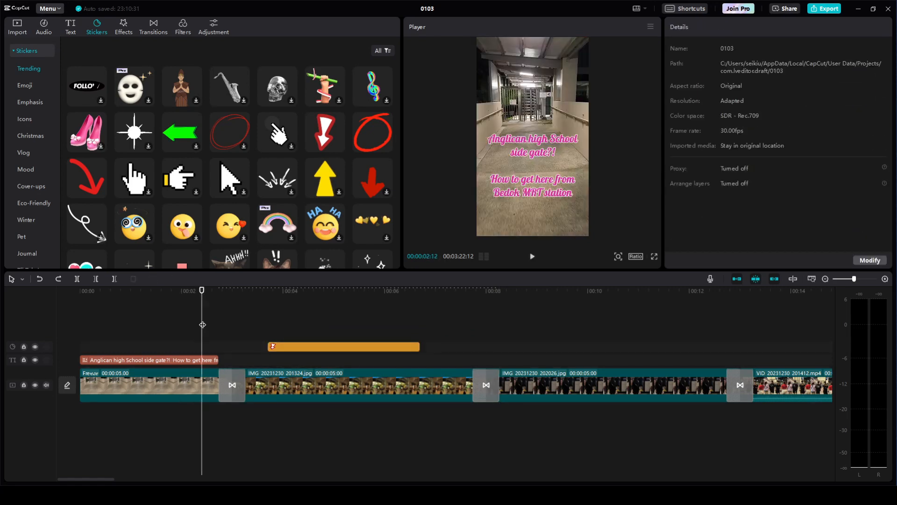
key(space)
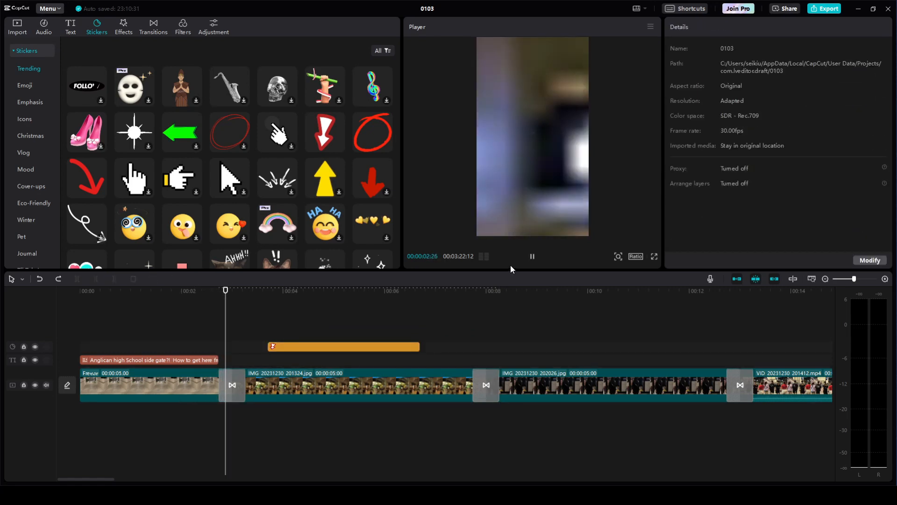
click(532, 257)
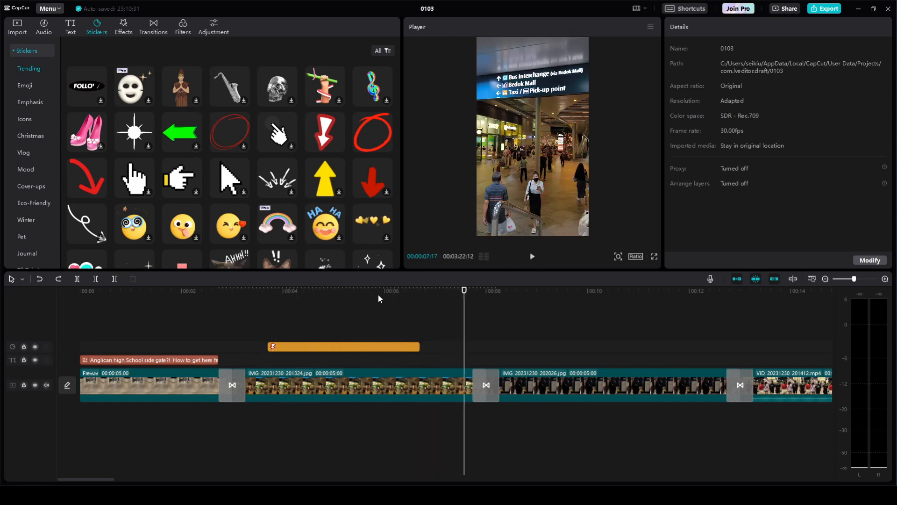
Trim the arrow sticker's start slightly and extend its end to just past the 7-second mark, before the second transition.
click(359, 317)
click(340, 347)
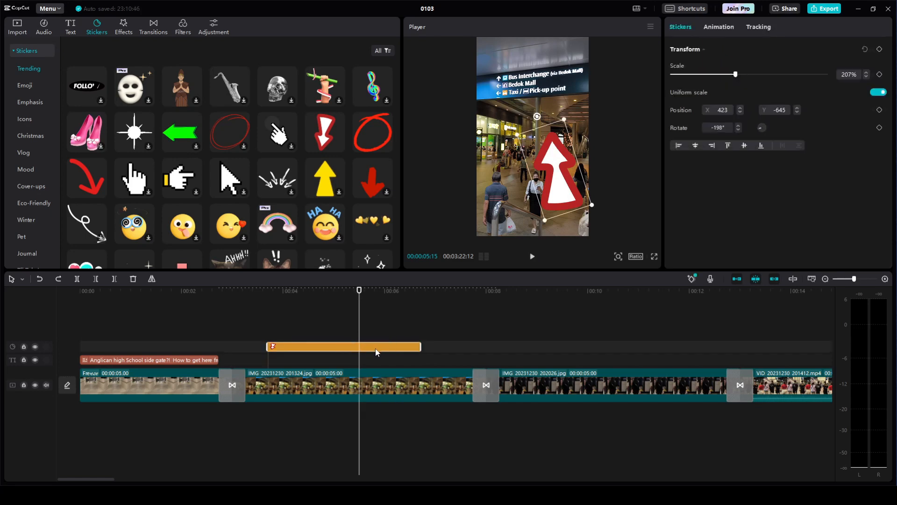
mouse_move(266, 348)
mouse_down()
mouse_move(241, 348)
mouse_move(268, 349)
mouse_up()
drag(421, 349, 443, 349)
click(479, 335)
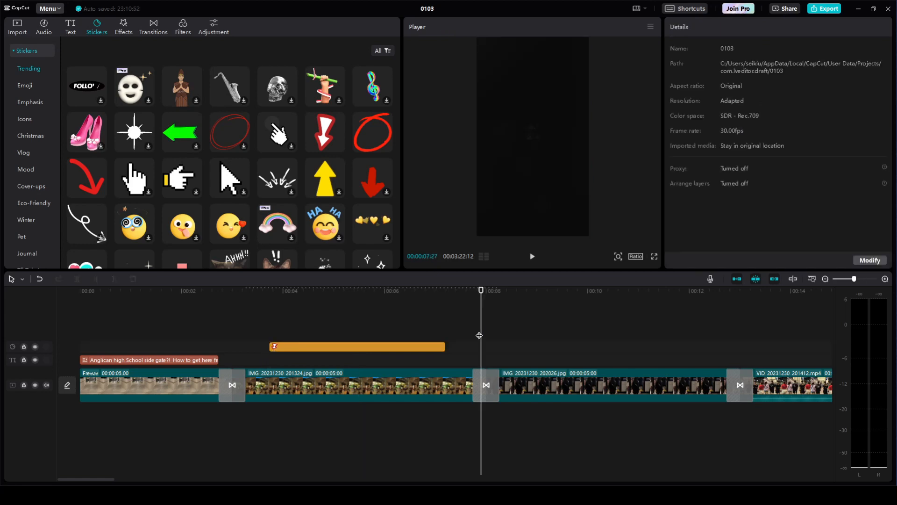
Review the IMG_20231230_202026.jpg photo and the opening frames of VID_20231230_201412.mp4, stopping at 00:00:13:18.
click(517, 321)
click(630, 323)
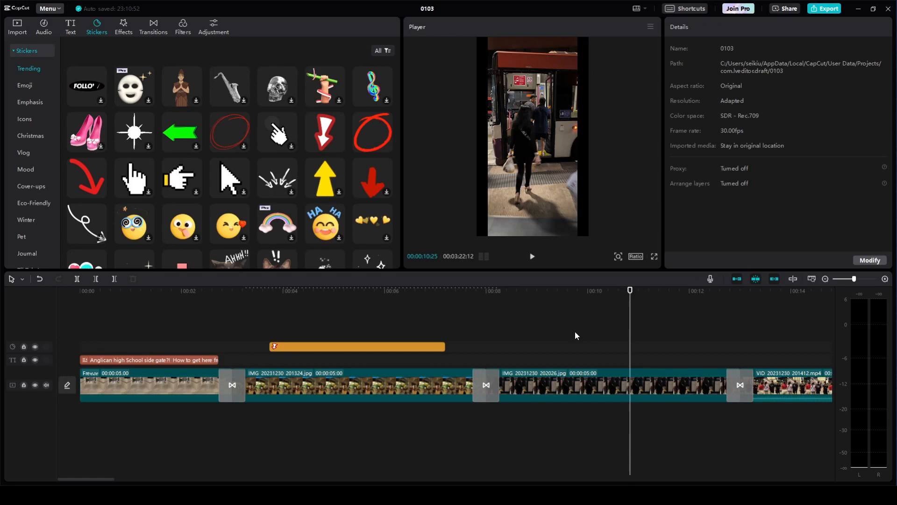
click(571, 381)
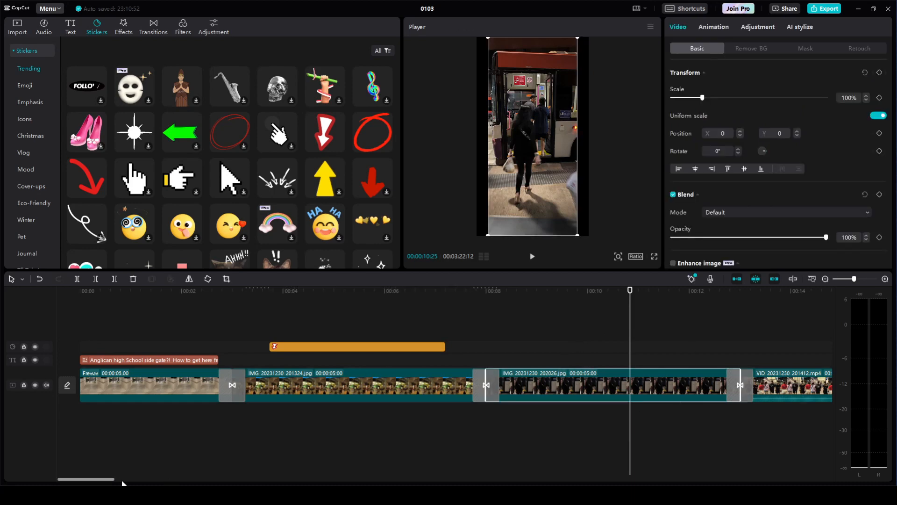
drag(117, 481, 142, 484)
click(357, 331)
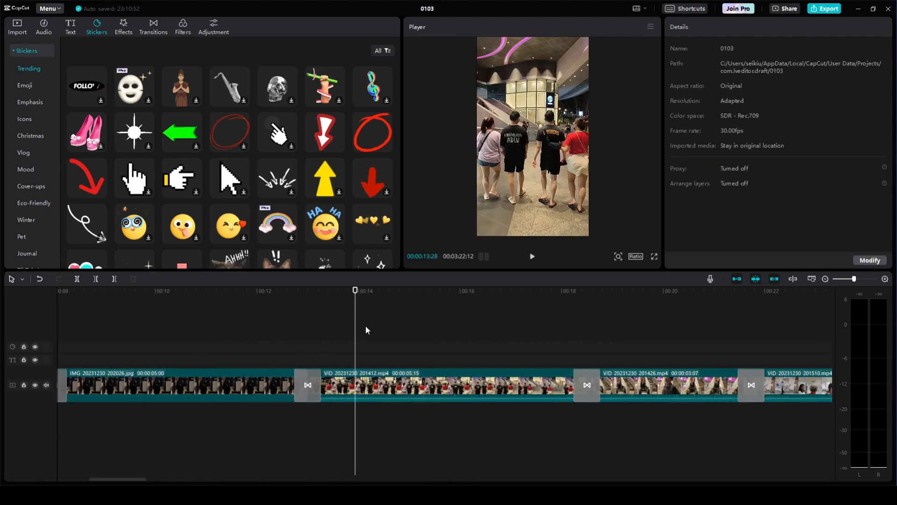
click(361, 292)
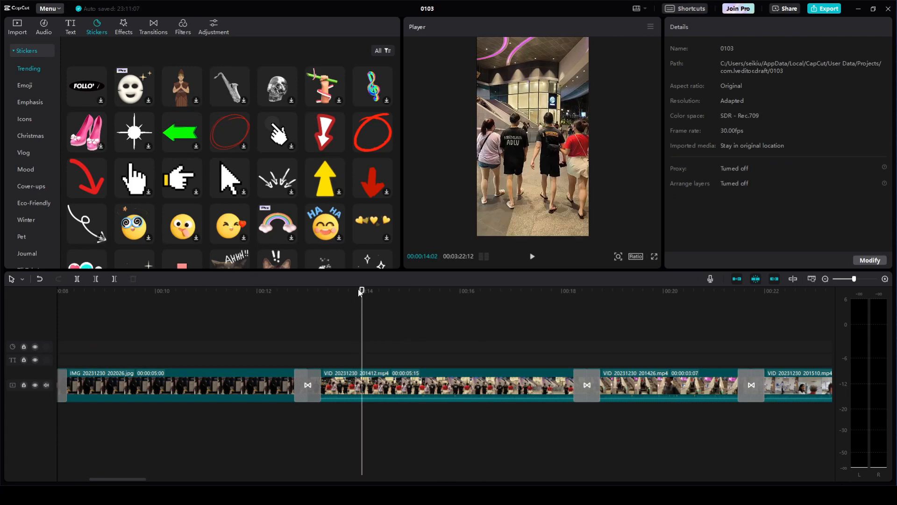
drag(360, 292, 338, 293)
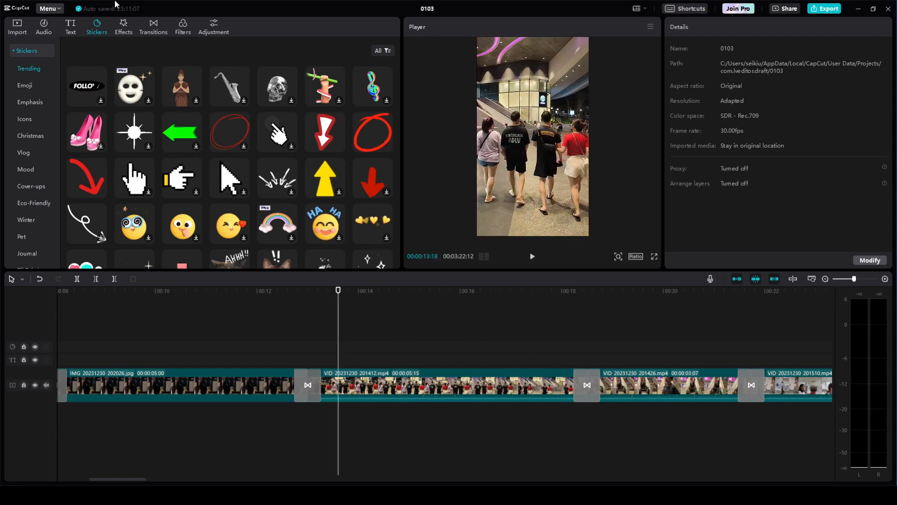
Add the pink script Abc text template above VID_20231230_201412.mp4, starting shortly after the clip's opening transition.
click(70, 27)
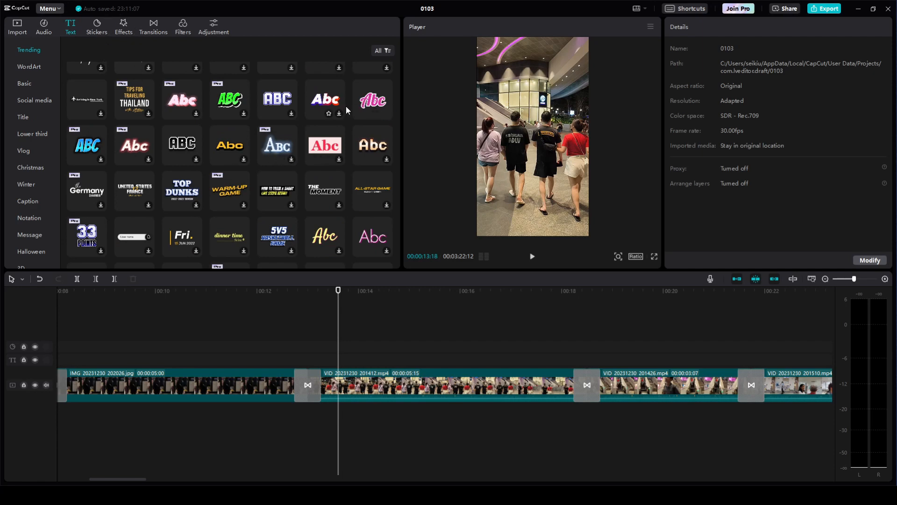
click(377, 100)
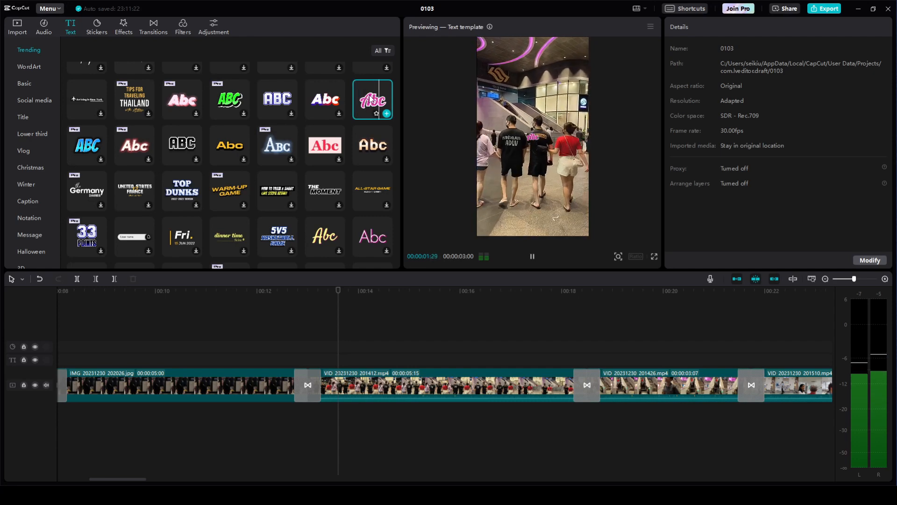
drag(370, 100, 349, 362)
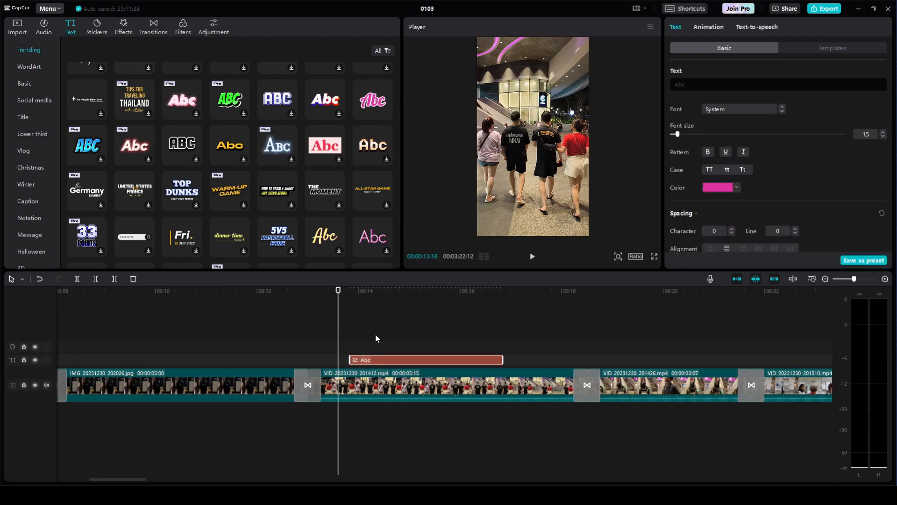
mouse_move(371, 363)
mouse_down()
mouse_move(386, 362)
mouse_move(369, 362)
mouse_move(378, 361)
mouse_up()
Replace the new text's placeholder with "Walk towards escalator".
click(703, 83)
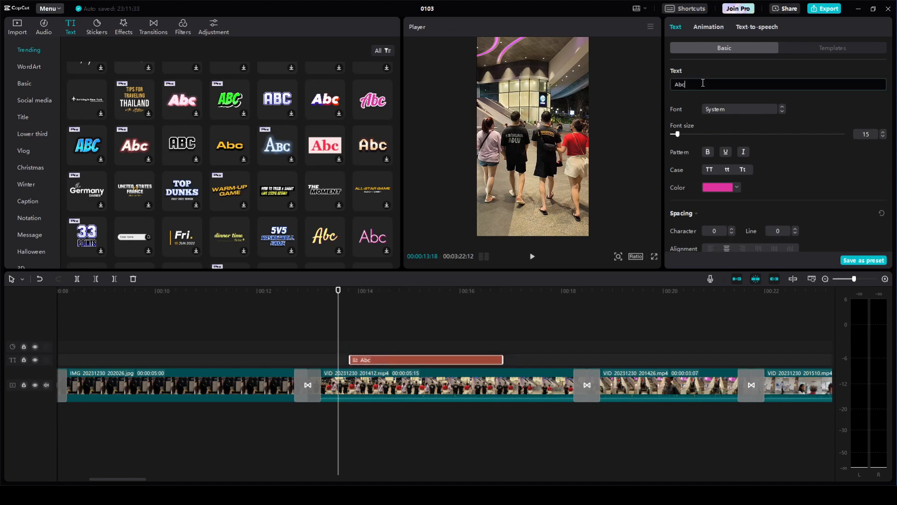
key(BackSpace)
key(BackSpace)
key(BackSpace)
text(Walk towards escalator)
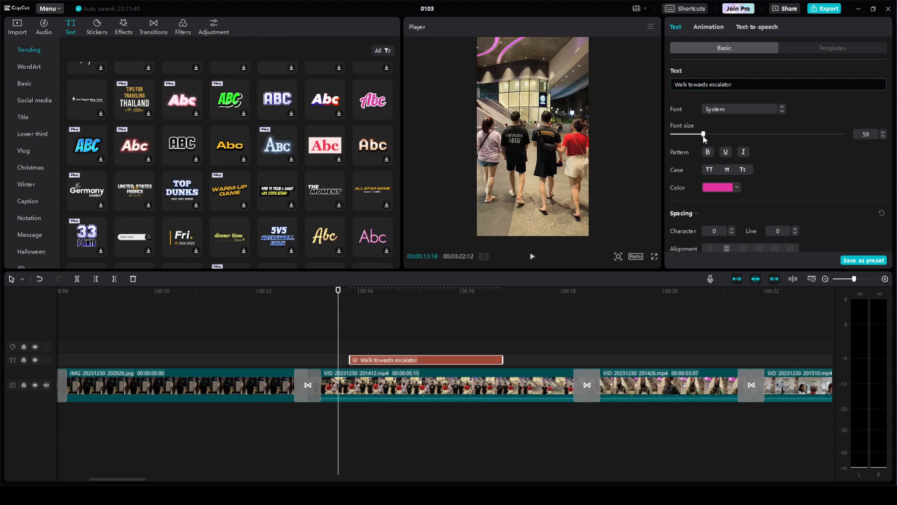
Set the escalator text's font size to 22 and shift the text slightly within the frame.
click(360, 333)
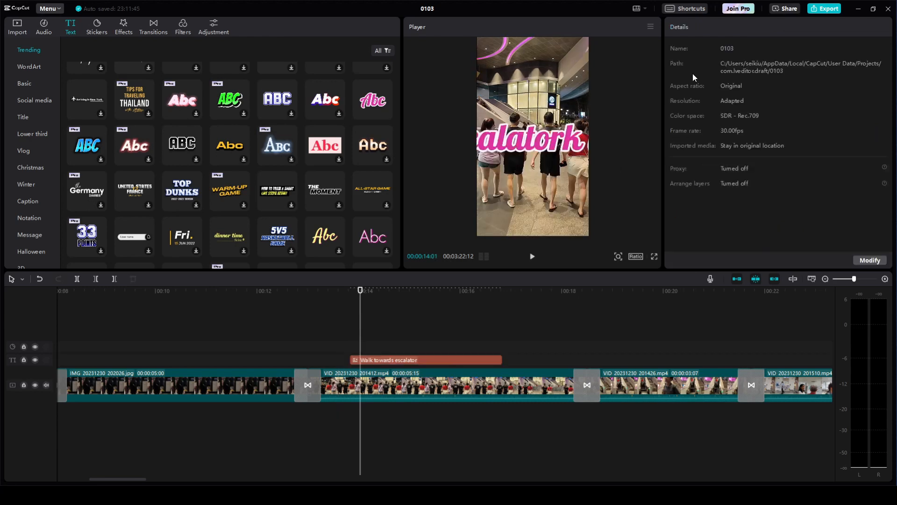
click(422, 360)
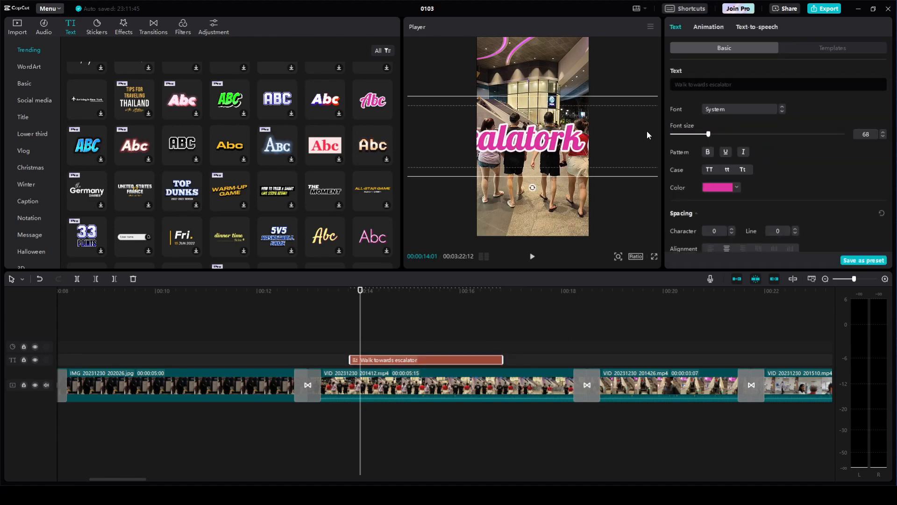
drag(709, 135, 678, 136)
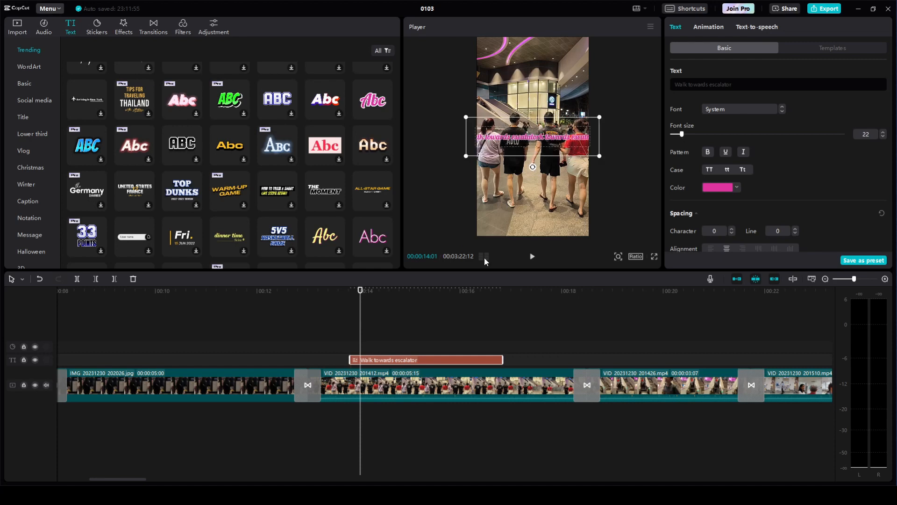
drag(515, 138, 550, 143)
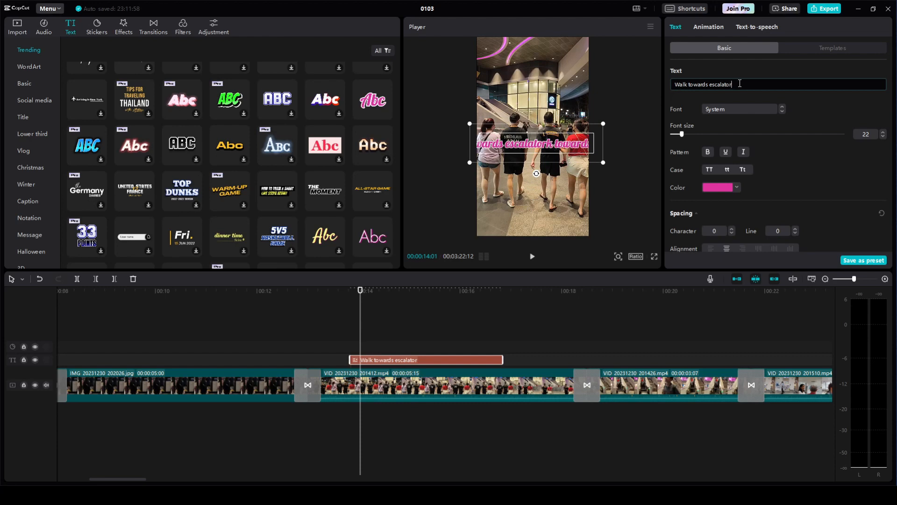
Retype the final letter of "Walk towards escalator" and add a line break to the text.
key(BackSpace)
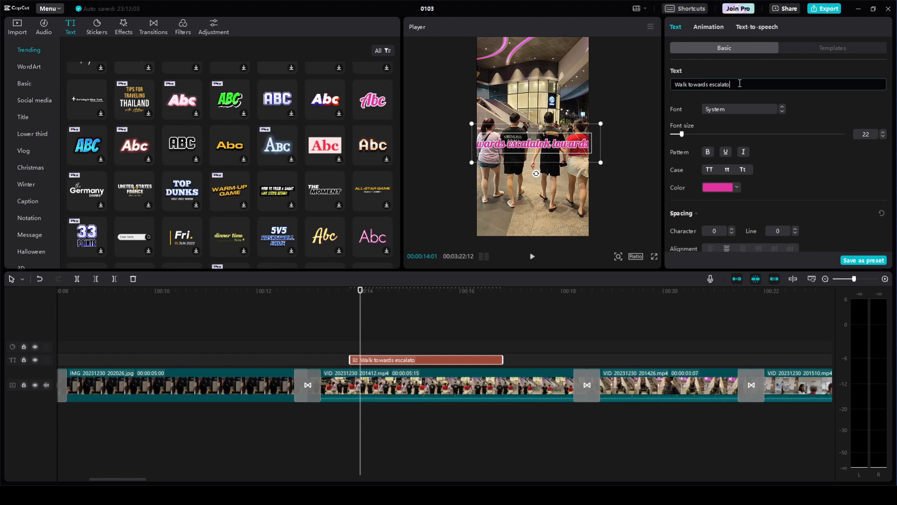
text(r)
key(Return)
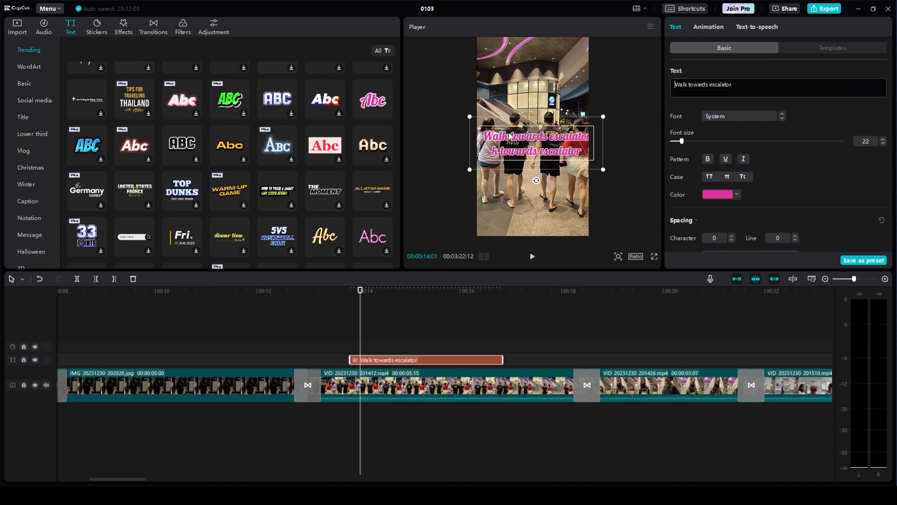
Shift the escalator text slightly up in the frame and clear all of its wording.
drag(510, 136, 506, 129)
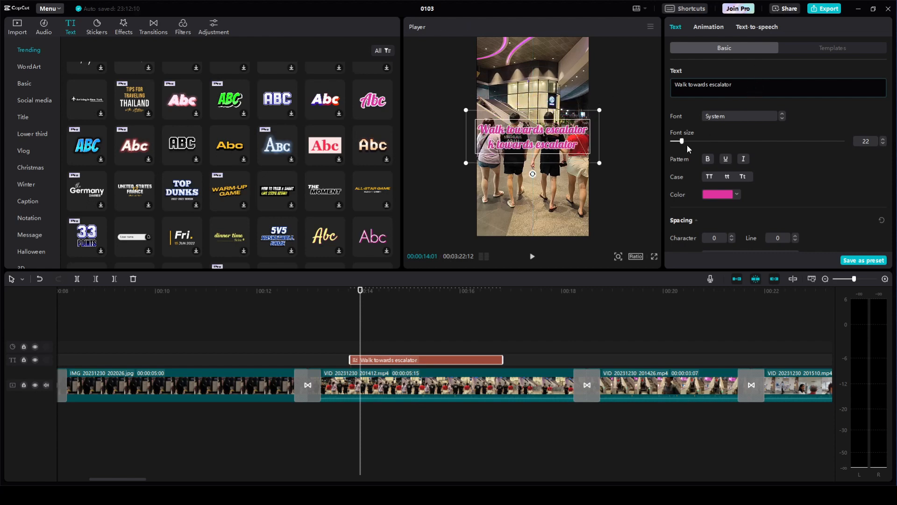
click(604, 132)
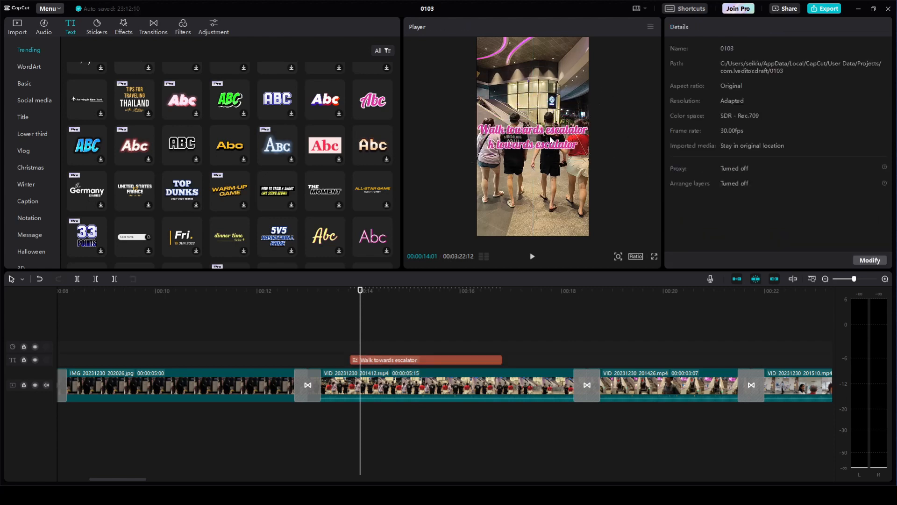
click(543, 130)
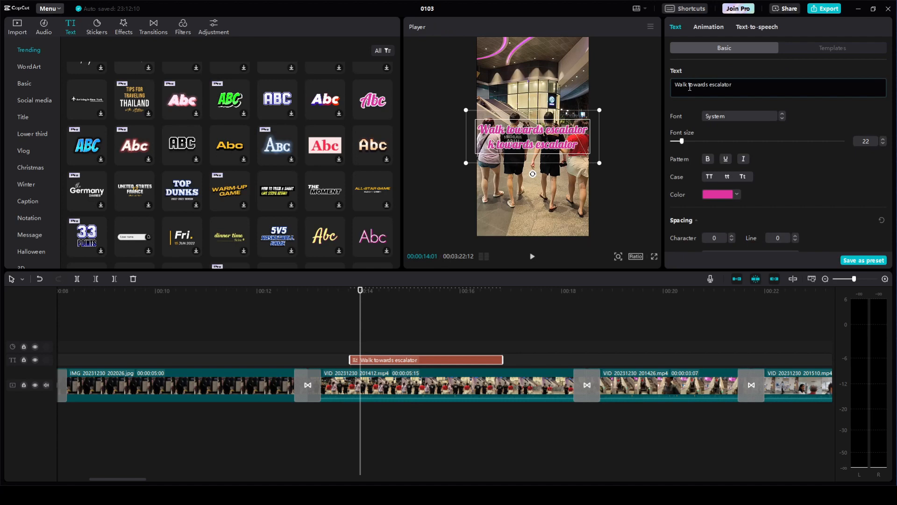
key(ctrl+a)
key(BackSpace)
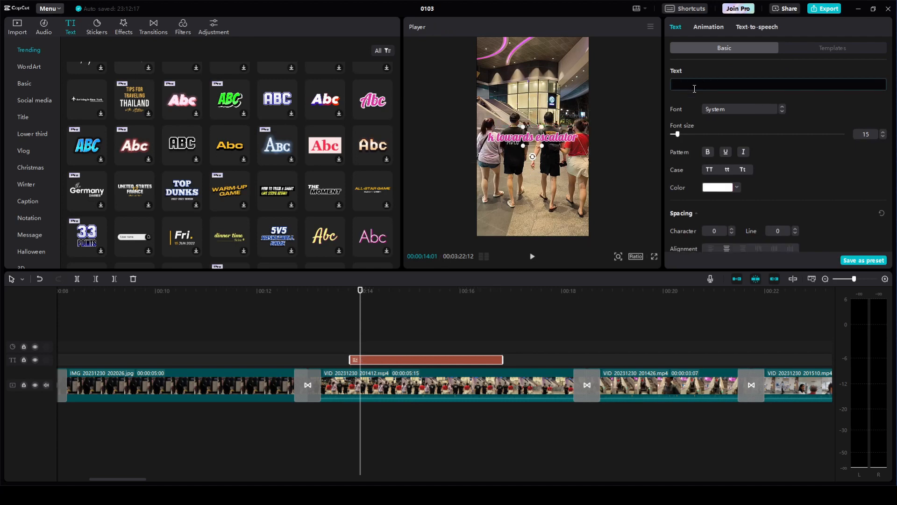
Delete the emptied escalator text clip from above VID_20231230_201412.mp4.
click(511, 138)
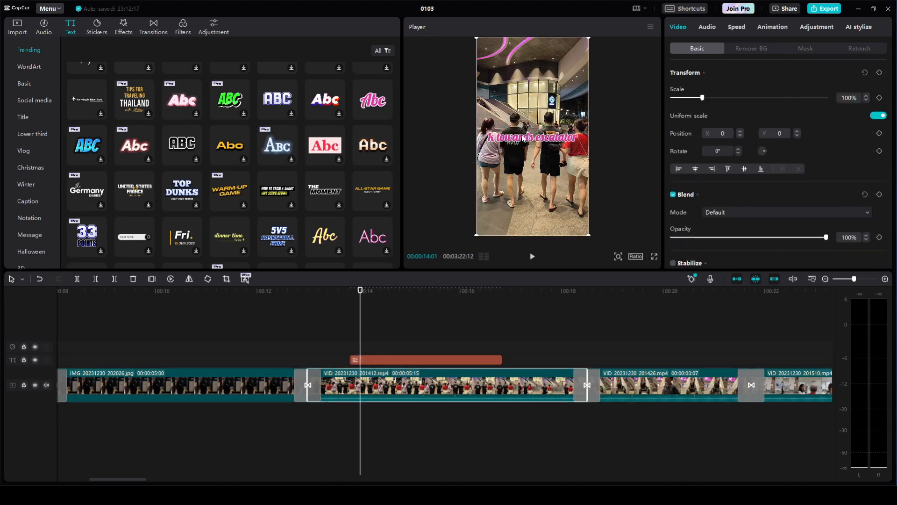
click(535, 138)
click(427, 327)
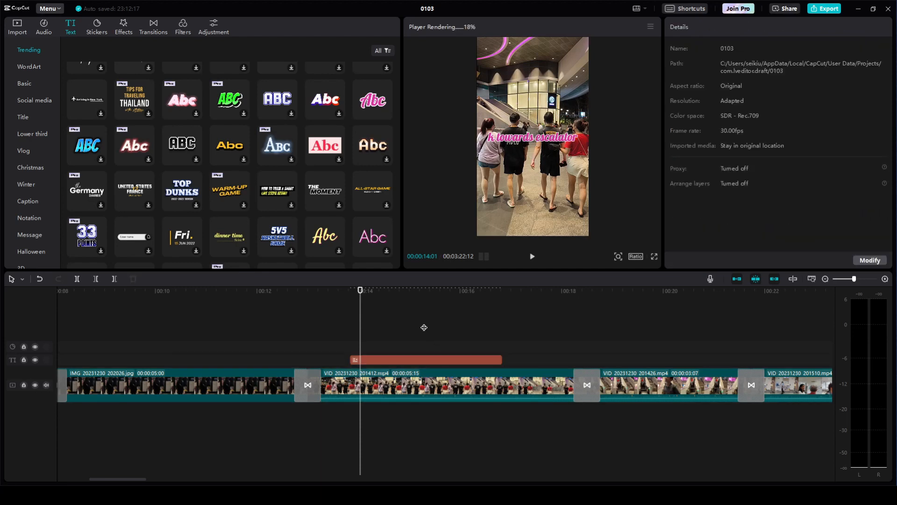
click(377, 357)
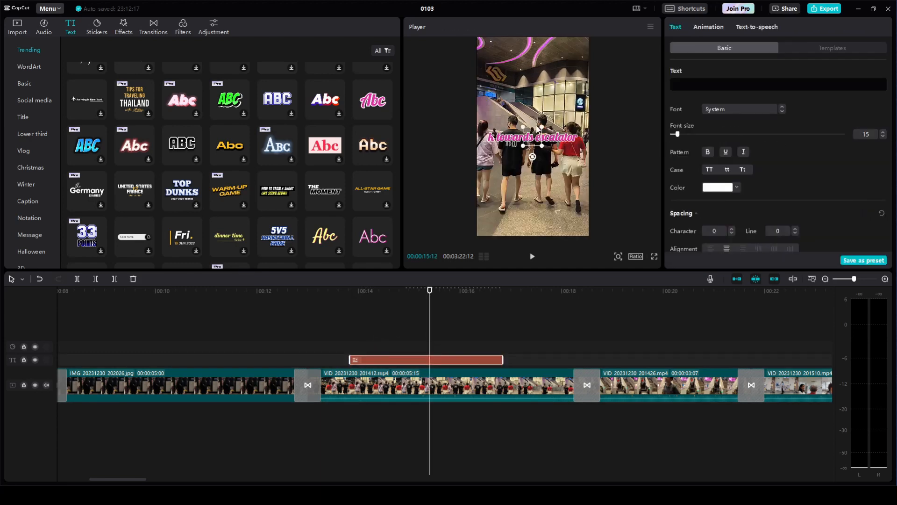
click(551, 141)
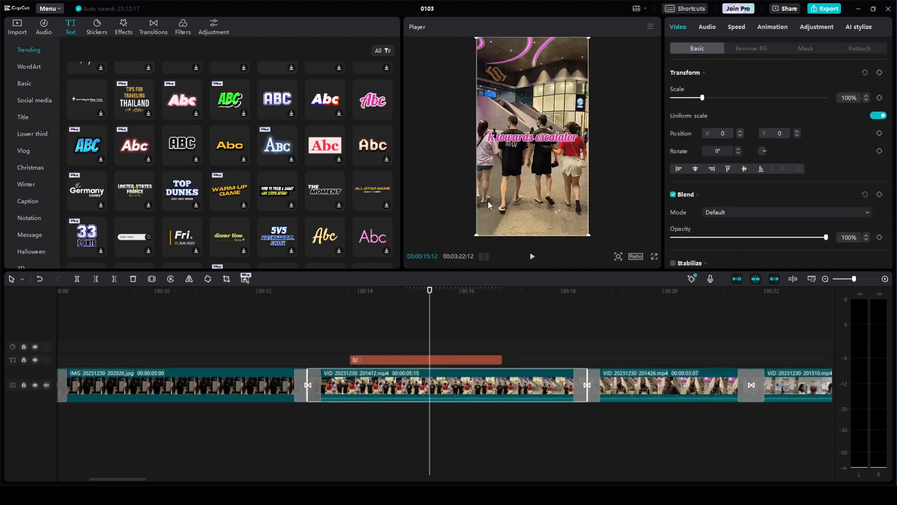
click(396, 327)
click(420, 360)
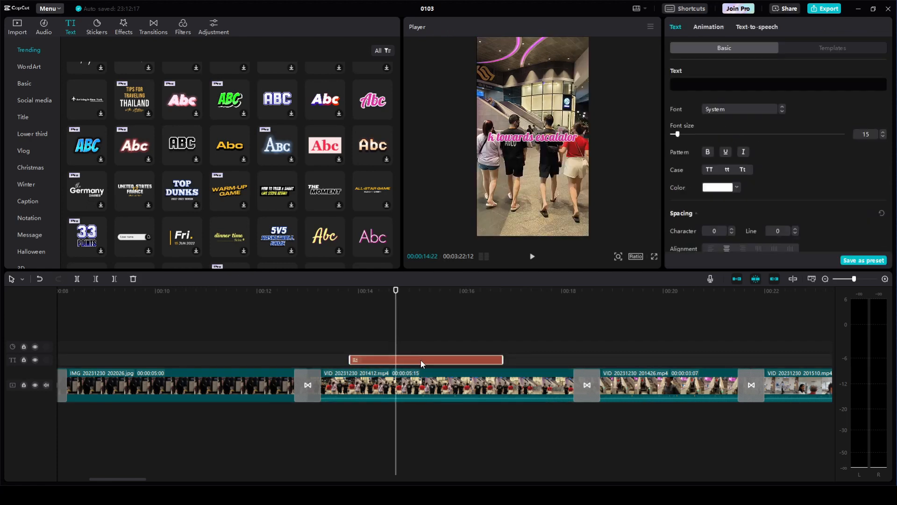
key(Delete)
Add the pink script Abc text template above VID_20231230_201412.mp4 at 00:00:14:22 and replace its placeholder with "Walk towards escalator".
click(370, 96)
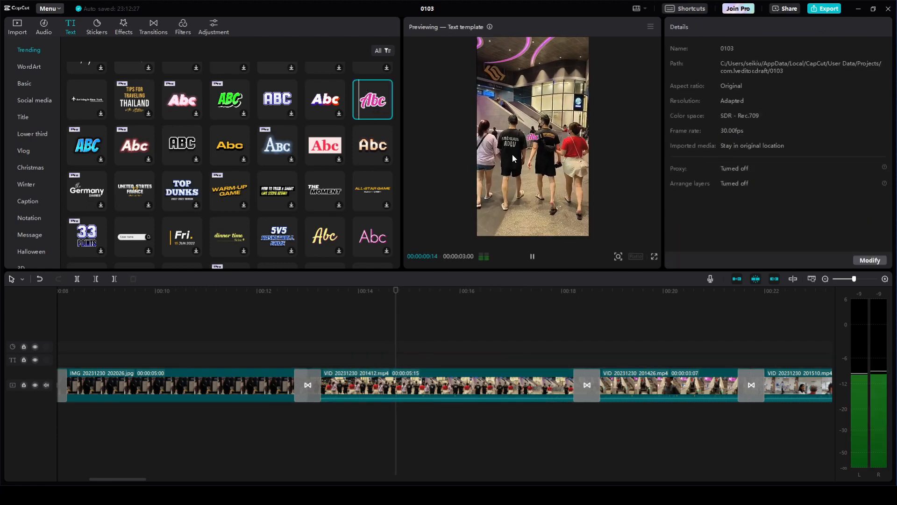
click(386, 113)
click(684, 84)
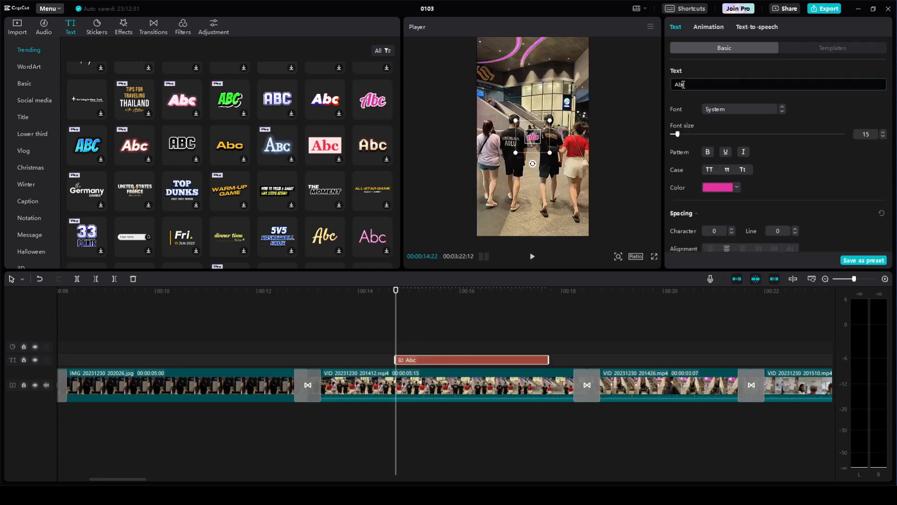
key(ctrl+a)
text(Walk)
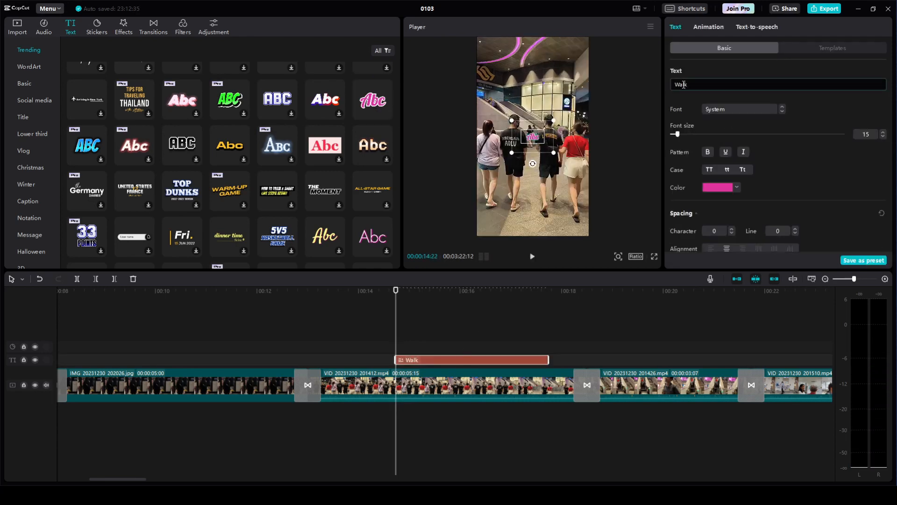
text( towards escalator)
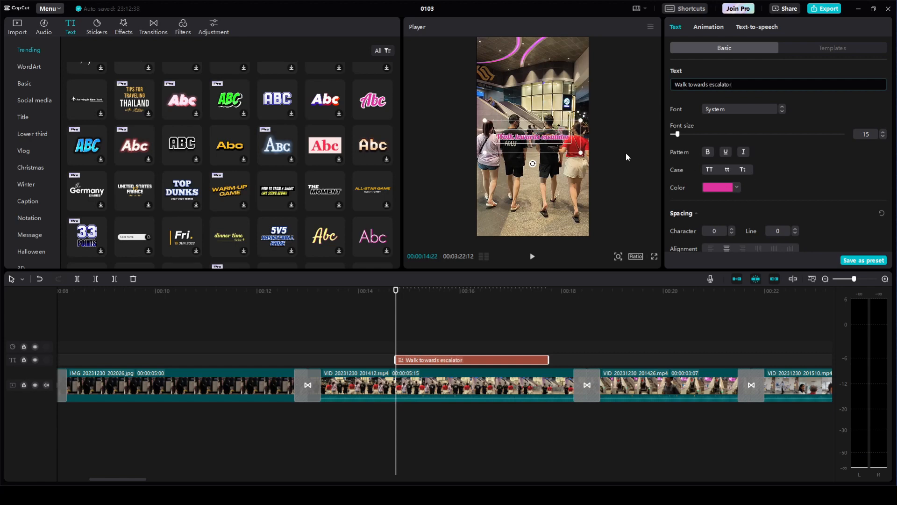
Set the escalator caption's font size to 38 and break it into three lines: "Walk", "towards" and "escalator".
drag(677, 135, 689, 137)
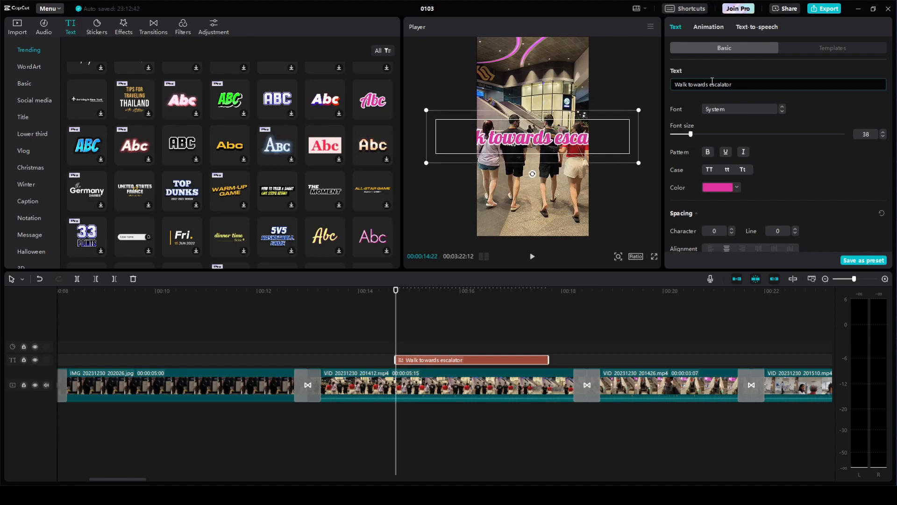
key(BackSpace)
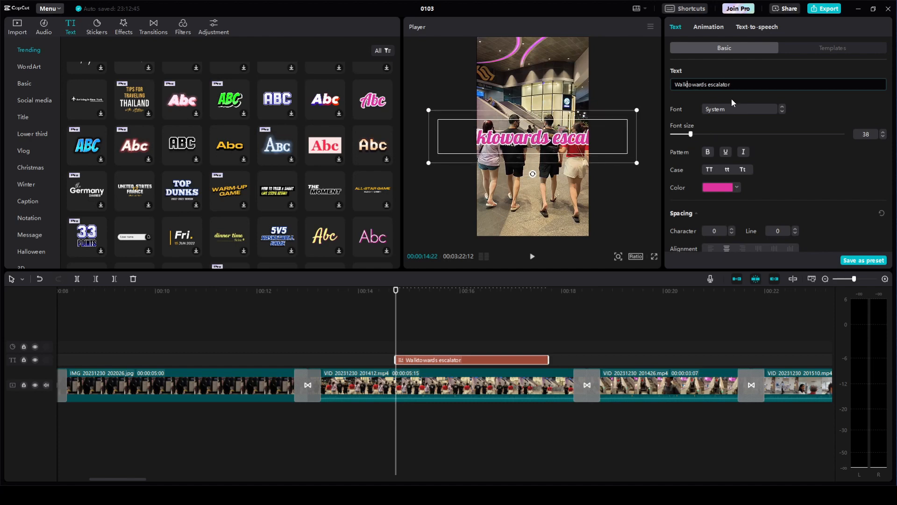
key(Return)
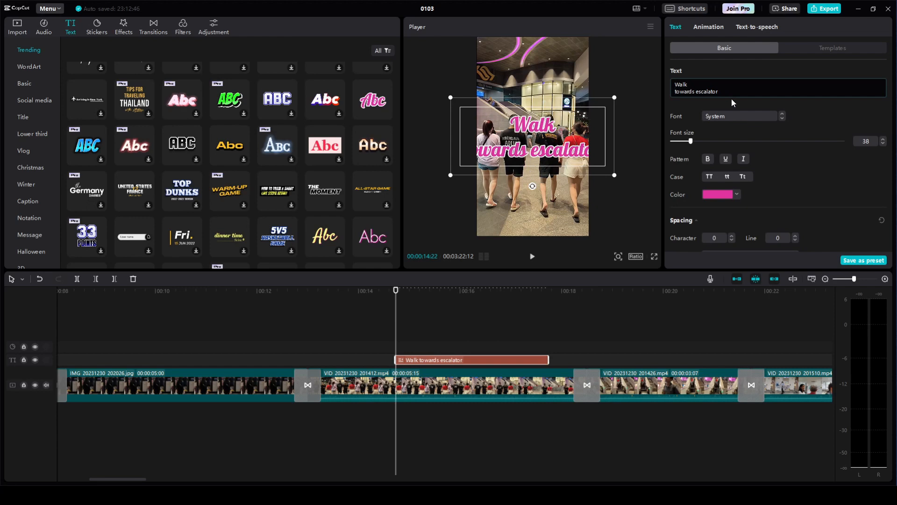
key(BackSpace)
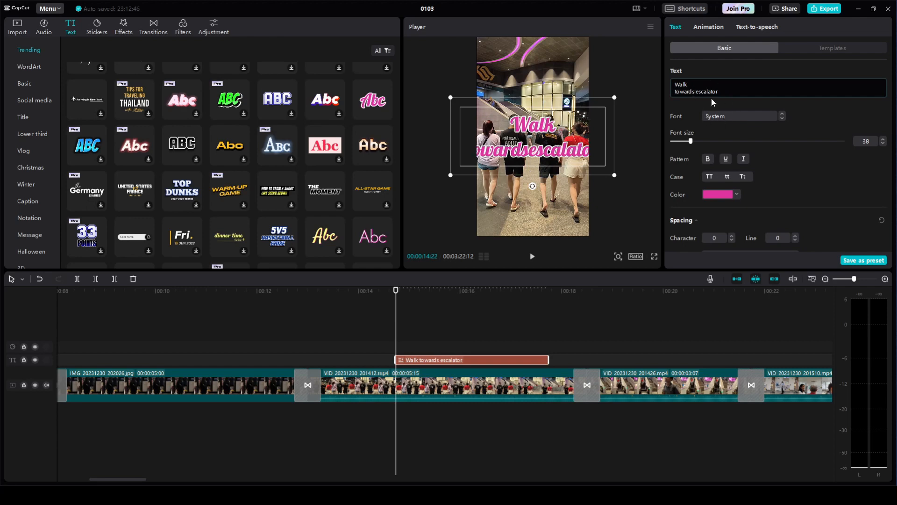
key(Return)
Move the escalator caption lower in the frame and shift its clip earlier to start at about 14 seconds.
drag(553, 128, 529, 175)
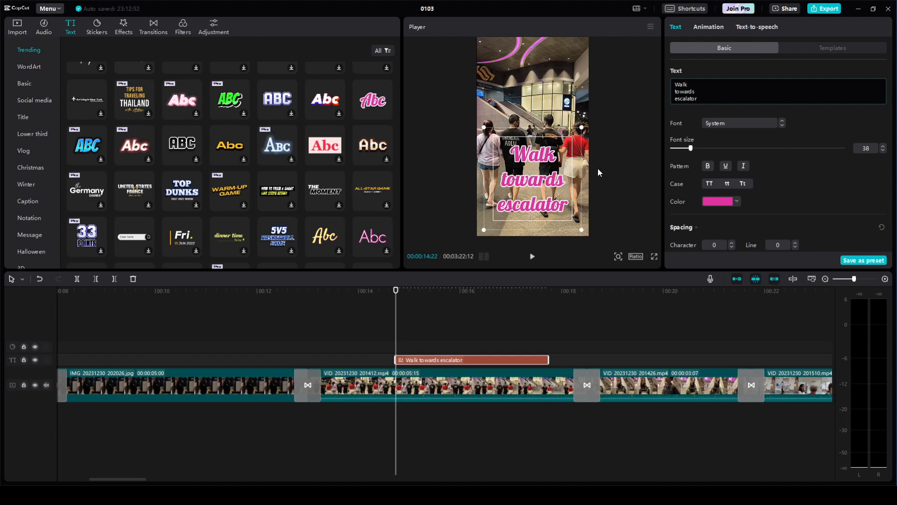
click(631, 166)
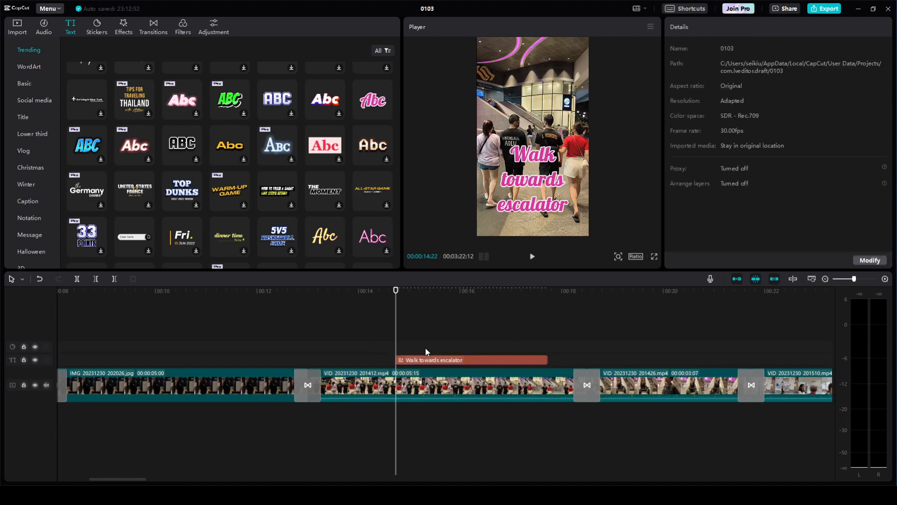
mouse_move(433, 358)
mouse_down()
mouse_move(452, 364)
mouse_move(400, 360)
mouse_move(435, 359)
mouse_up()
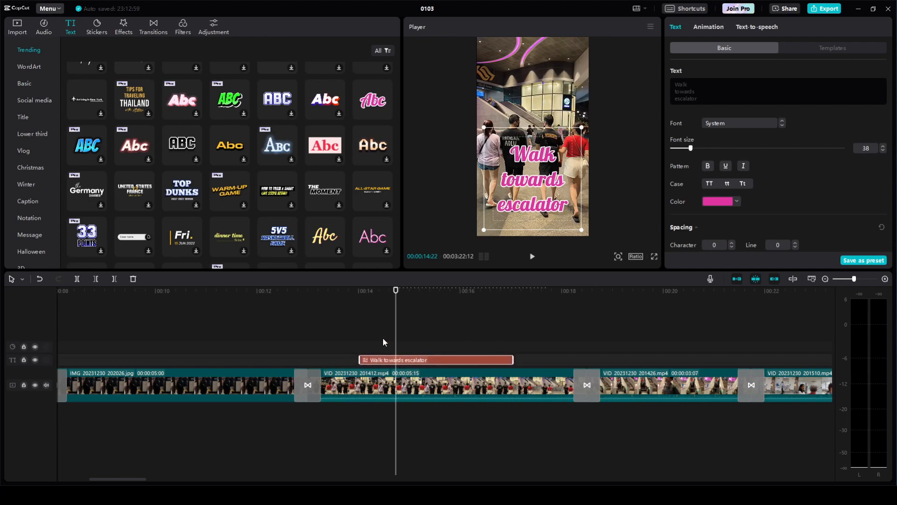
Play back the "Walk towards escalator" caption through to the start of VID_20231230_201426.mp4.
click(288, 325)
key(space)
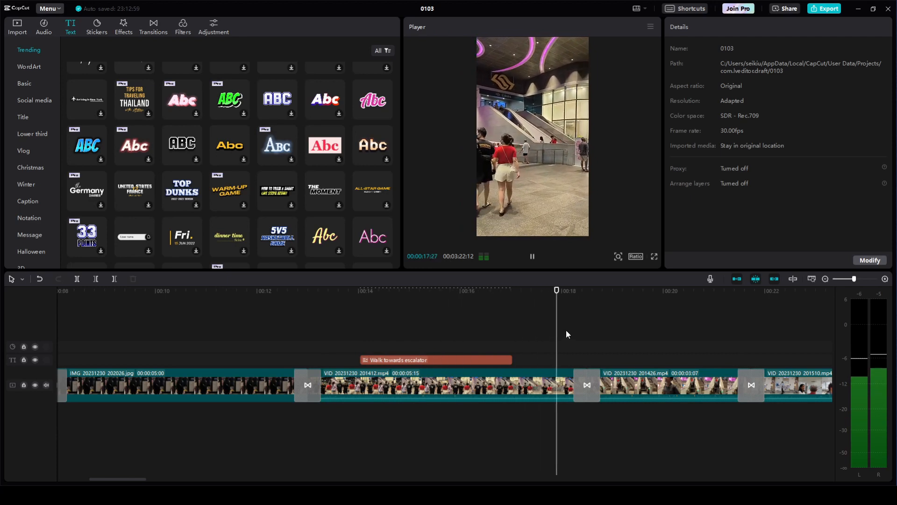
key(space)
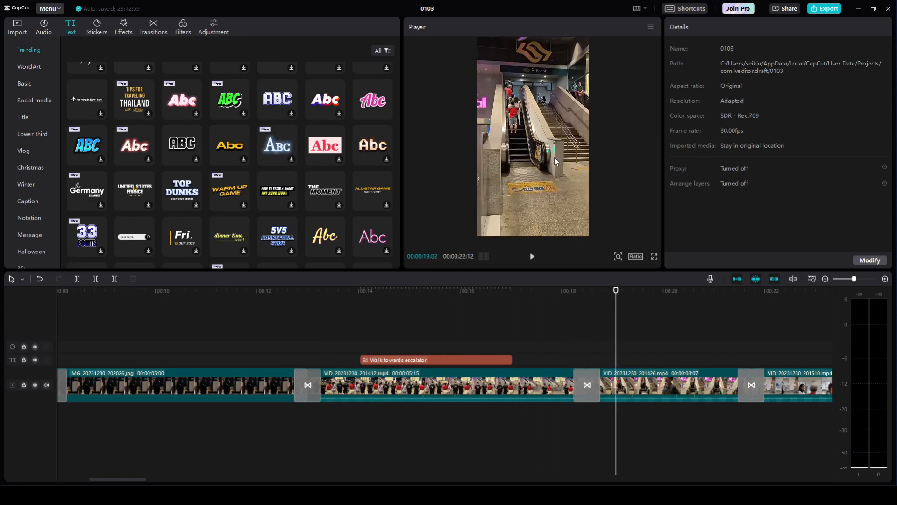
Add the pink script Abc template above VID_20231230_201426.mp4 at 00:00:19:02 and shorten it to end before the clip's closing transition.
click(381, 101)
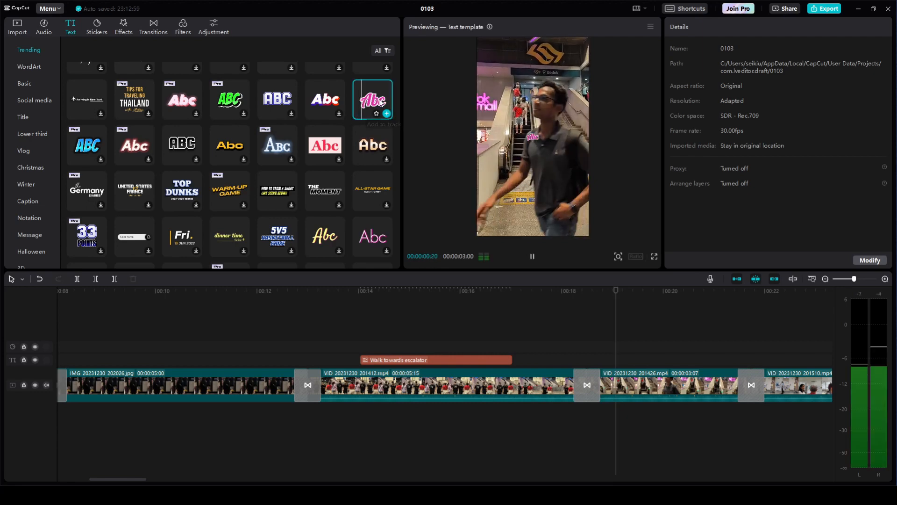
drag(381, 102, 616, 360)
drag(753, 360, 708, 360)
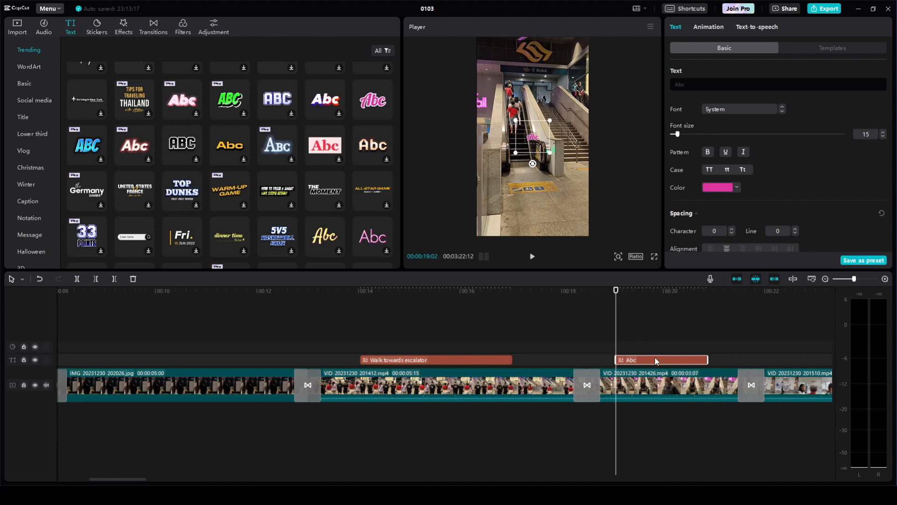
Replace the new text's placeholder with "go up the escalator", with a line break after "go up".
click(713, 89)
text(A)
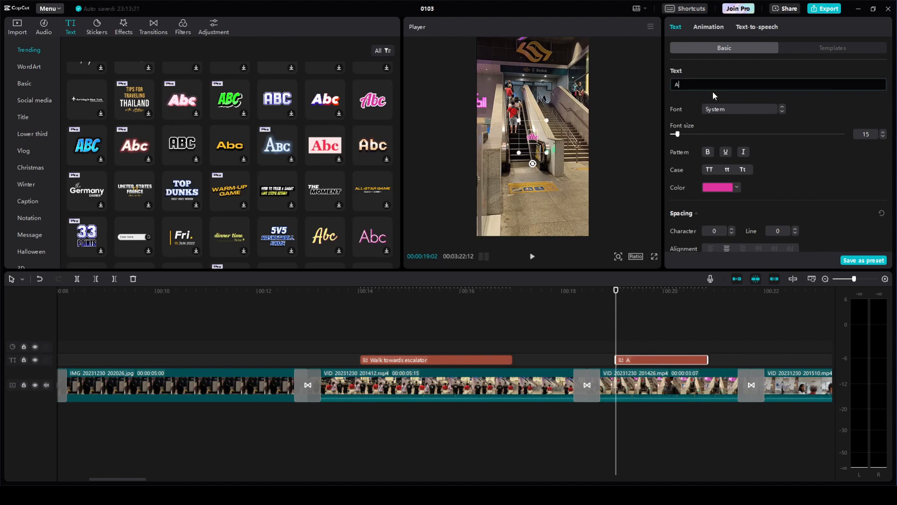
key(BackSpace)
text(go up the es)
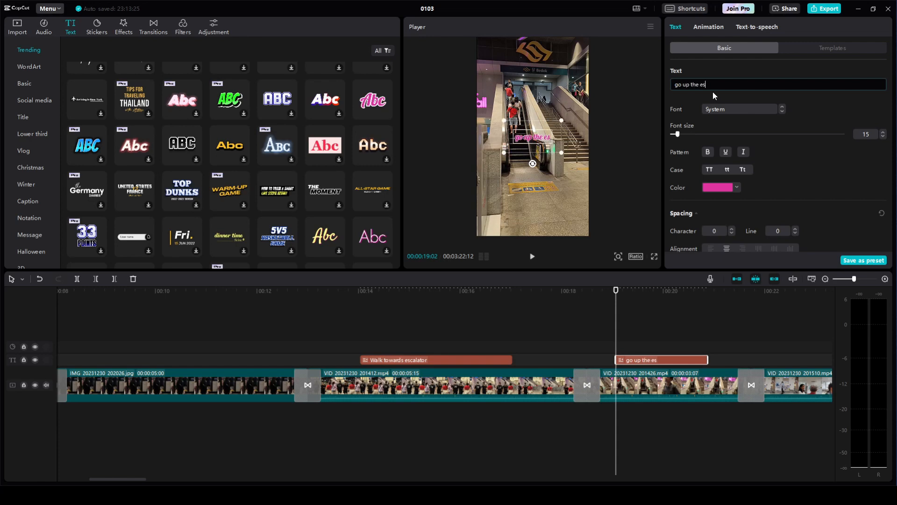
text(calator)
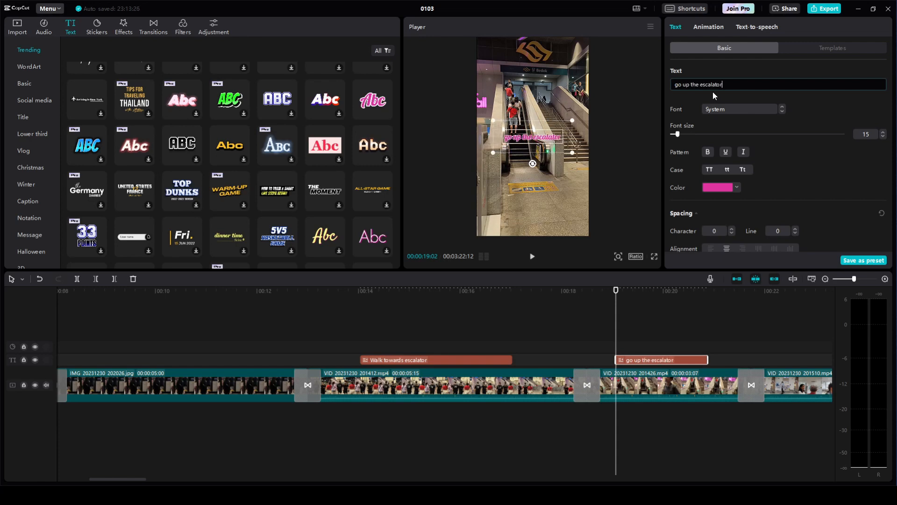
key(Left)
key(Left)
key(Left)
key(Left)
key(Left)
key(Left)
key(Left)
key(Left)
key(Left)
key(Left)
key(Left)
key(Left)
key(Left)
key(Left)
key(Left)
key(Left)
key(Return)
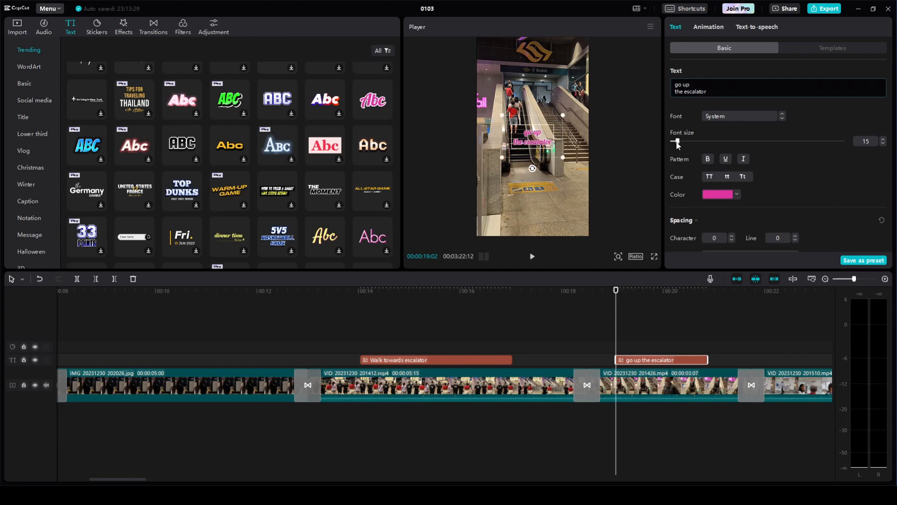
Set the "go up the escalator" caption's font size to 32 and move it to the lower part of the frame.
drag(677, 141, 689, 145)
drag(541, 134, 539, 184)
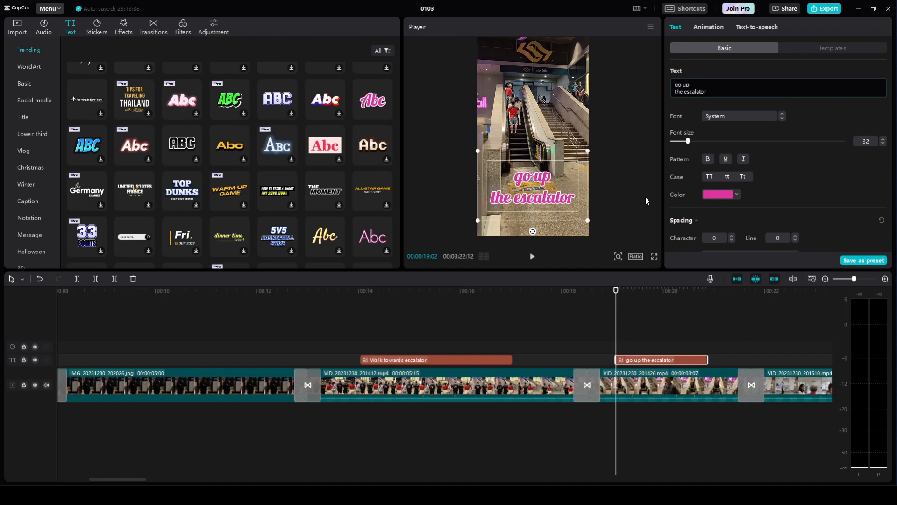
click(578, 329)
Play back the "go up the escalator" caption through the transition into VID_20231230_201510.mp4.
click(548, 320)
key(space)
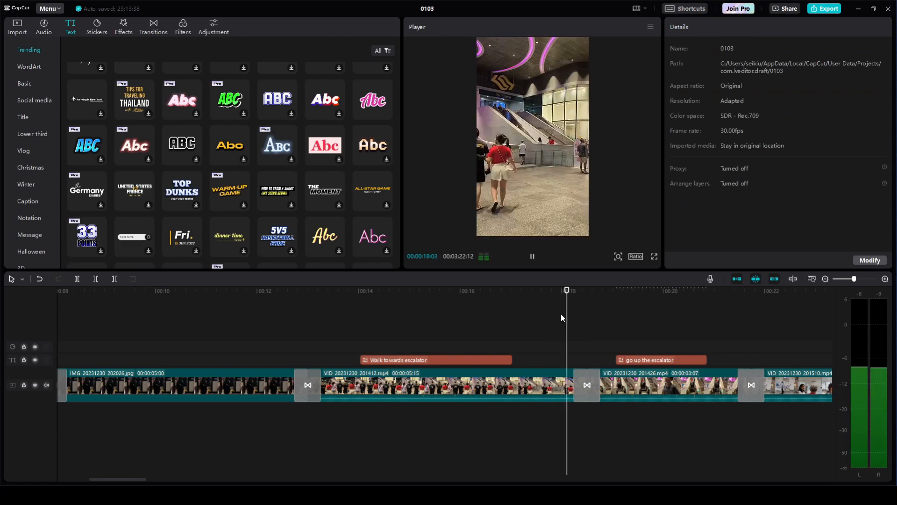
click(595, 322)
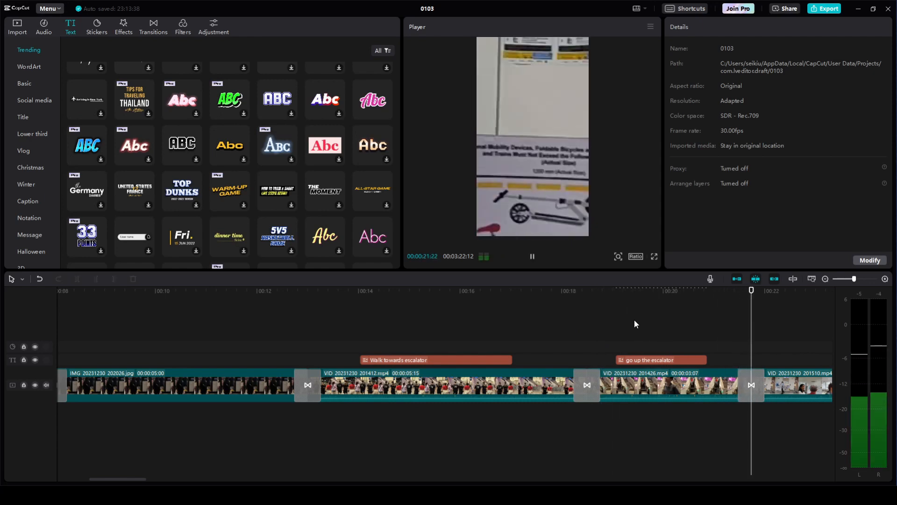
key(space)
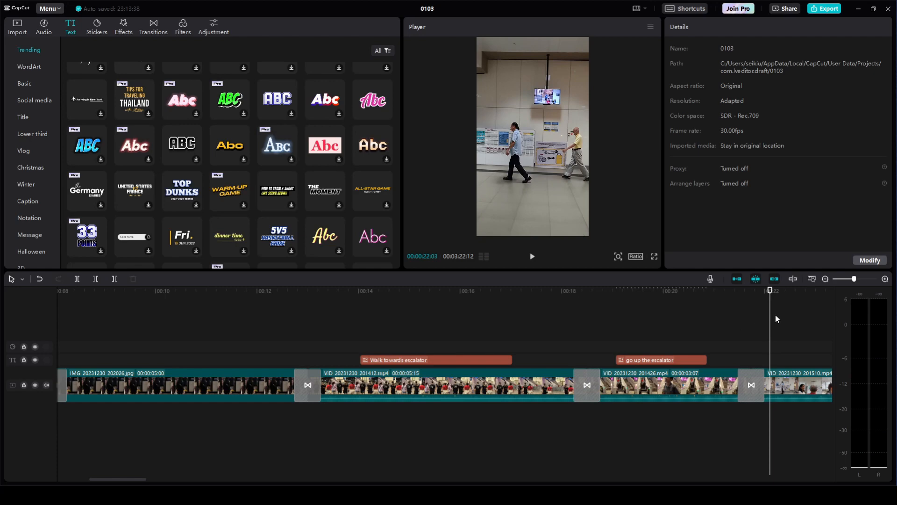
Add the pink script Abc text template above VID_20231230_201510.mp4, starting shortly after the clip's opening transition.
click(784, 325)
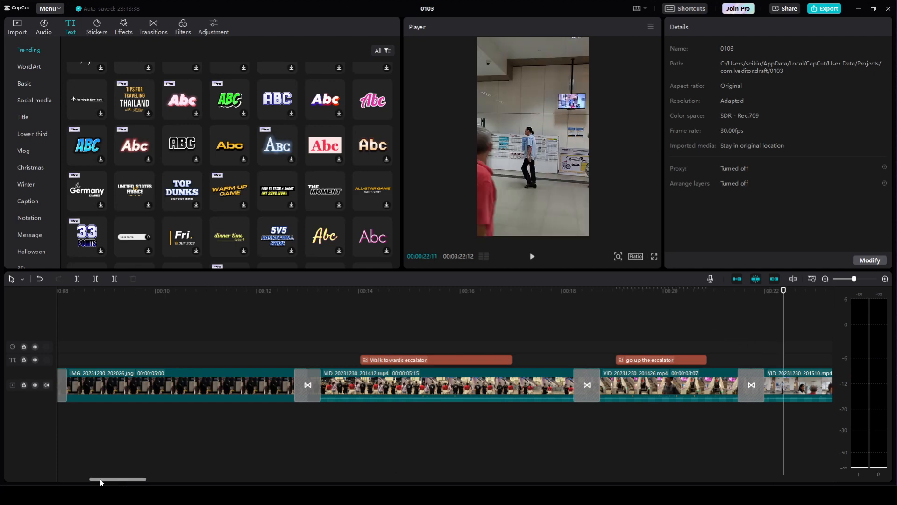
drag(100, 480, 134, 480)
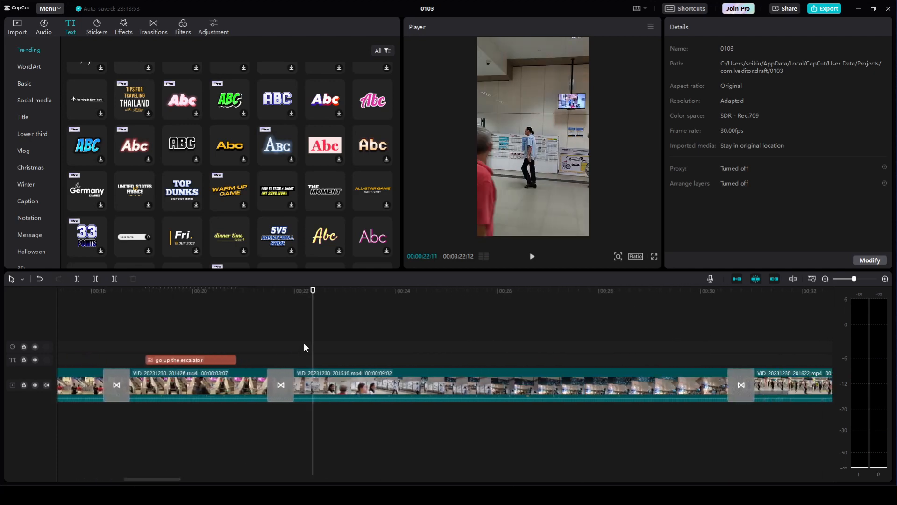
drag(382, 110, 327, 360)
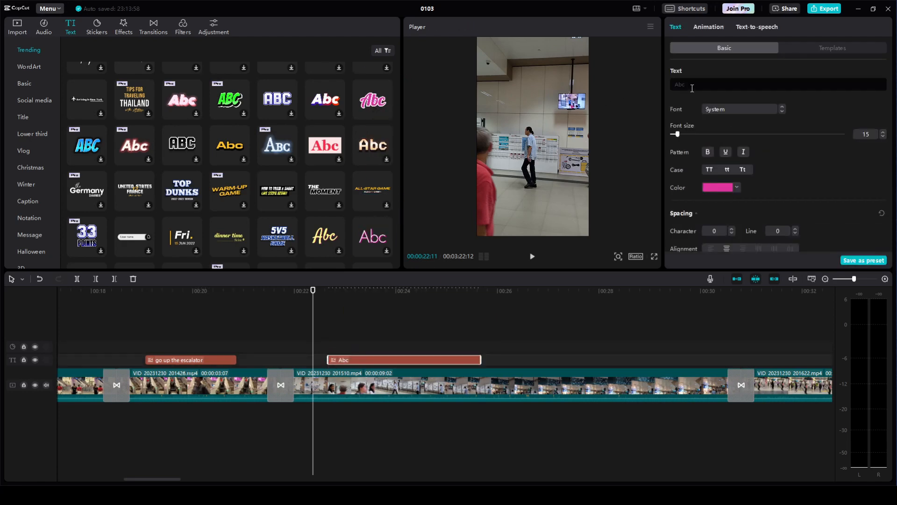
Replace the new text's placeholder above VID_20231230_201510.mp4 with "turn left".
click(691, 89)
key(BackSpace)
key(BackSpace)
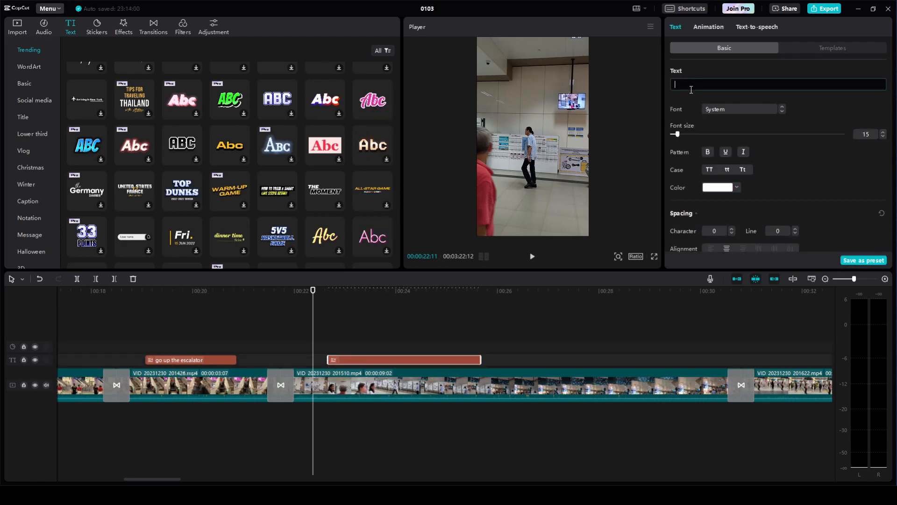
text(tum left)
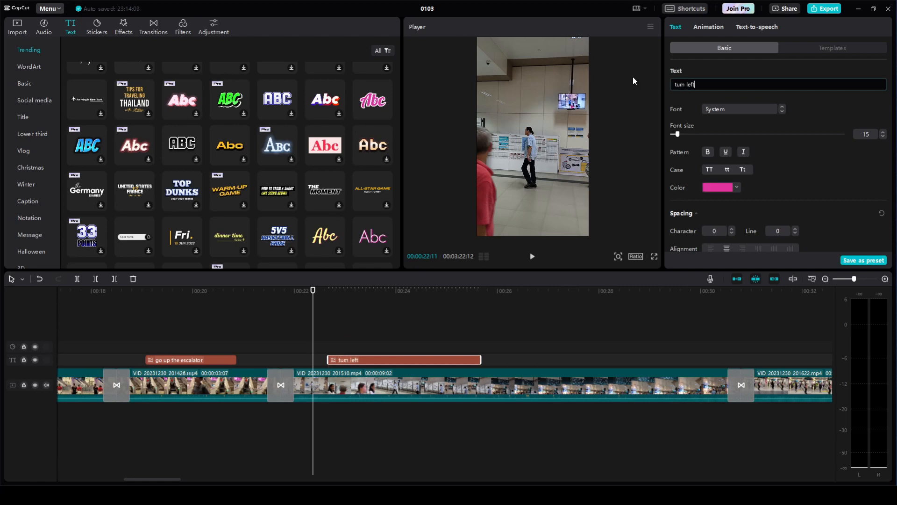
Set the "turn left" caption's font size to 40 and move it slightly below the centre of the frame.
click(338, 327)
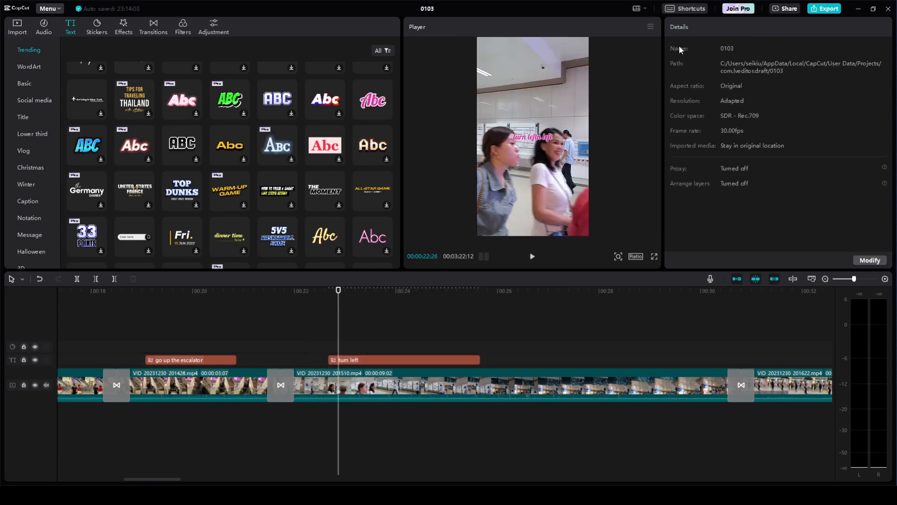
click(380, 360)
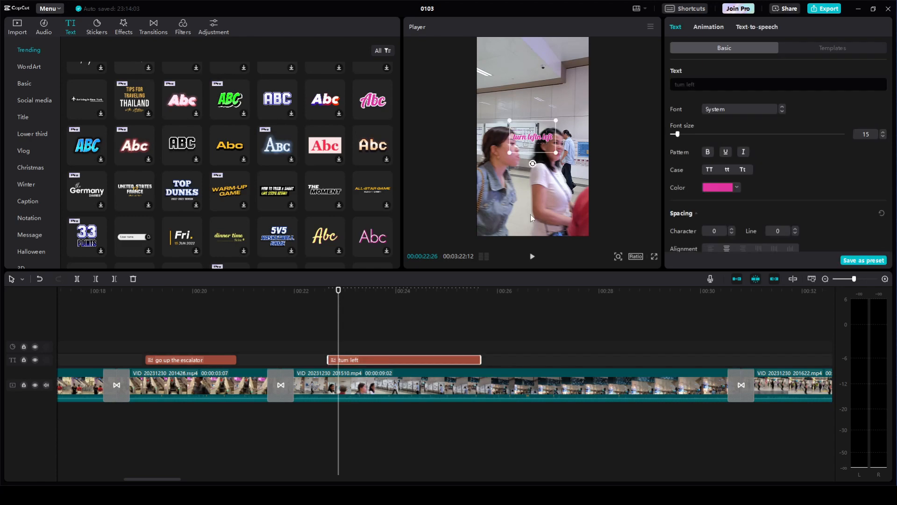
drag(679, 135, 693, 134)
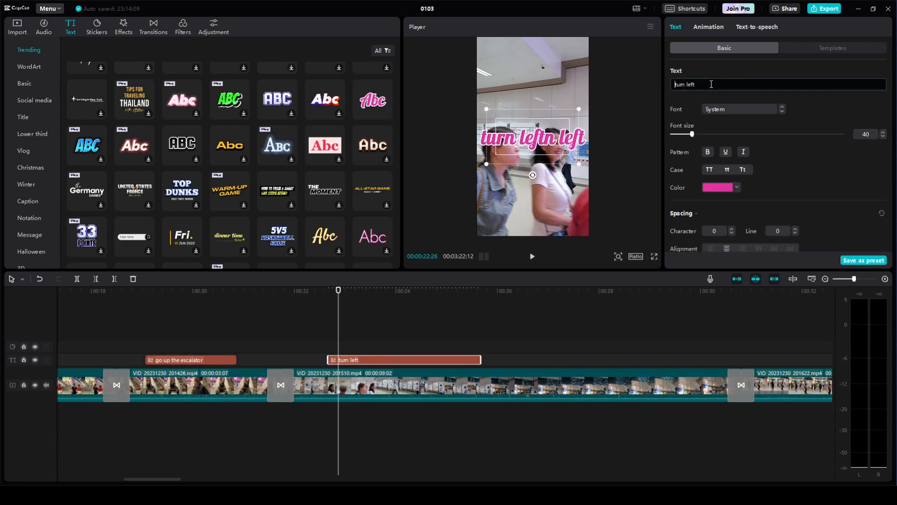
click(439, 324)
click(362, 327)
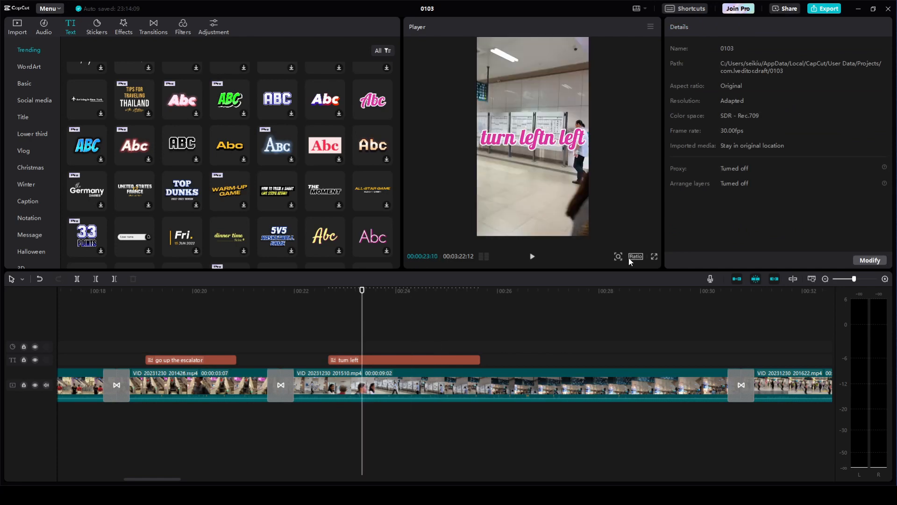
click(421, 360)
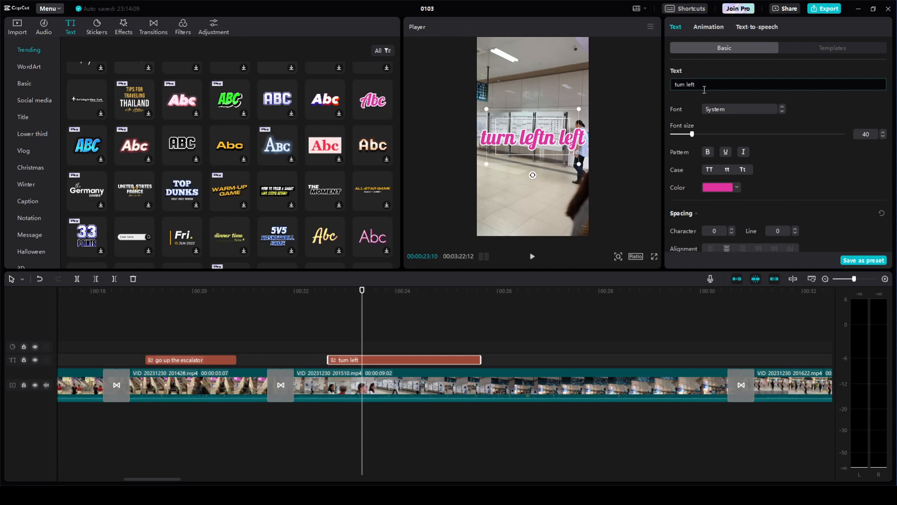
drag(550, 147, 550, 174)
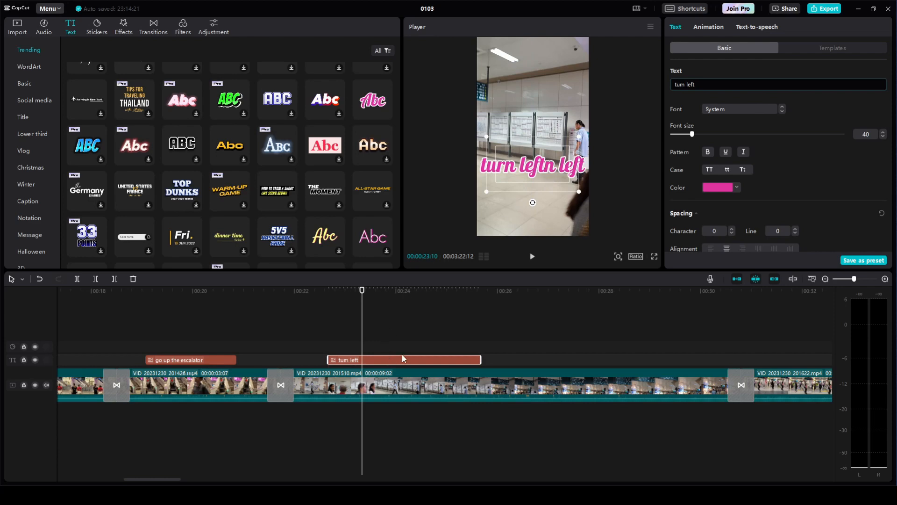
Delete the garbled "turn left" caption and add a fresh pink script Abc text template above VID_20231230_201510.mp4.
key(Delete)
click(374, 100)
drag(373, 99, 349, 359)
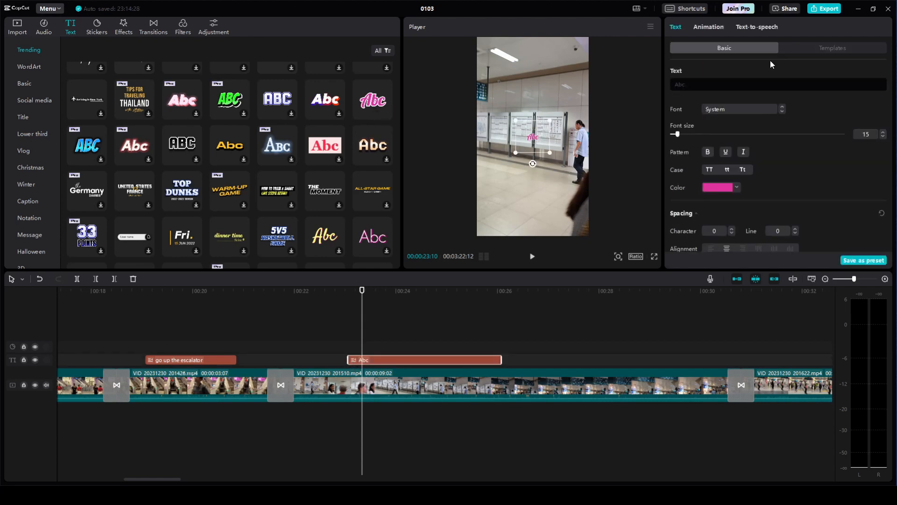
Replace the fresh template's placeholder text with "turn left".
click(721, 83)
key(ctrl+a)
key(BackSpace)
text(turn left)
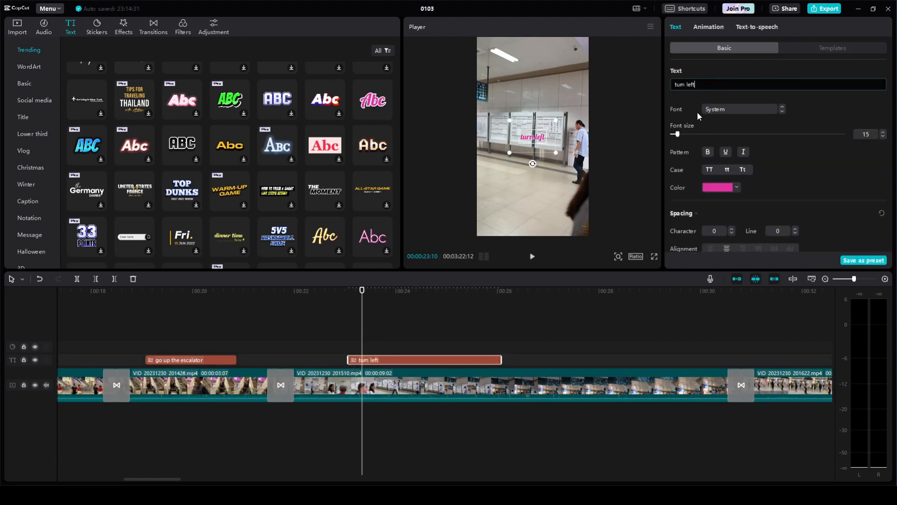
Set the "turn left" caption's font size to 49 and move it to the lower part of the frame.
drag(677, 134, 697, 138)
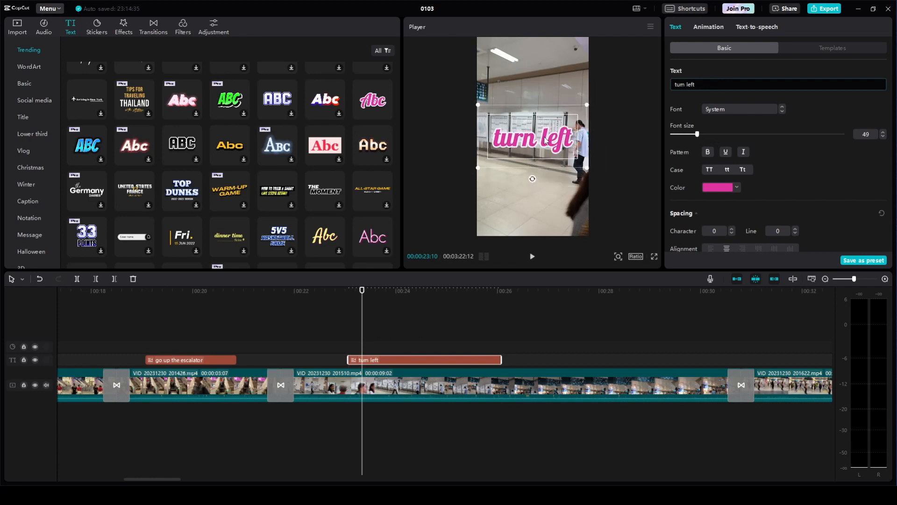
drag(548, 140, 551, 179)
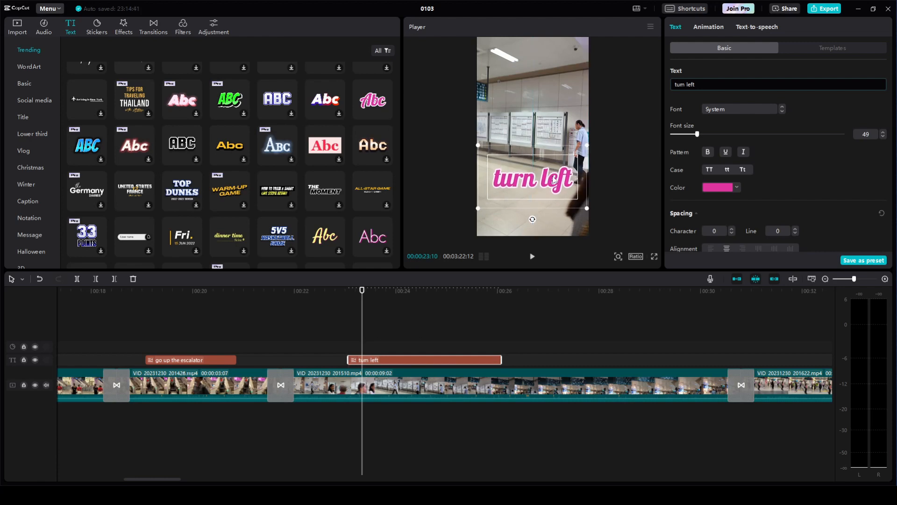
click(638, 166)
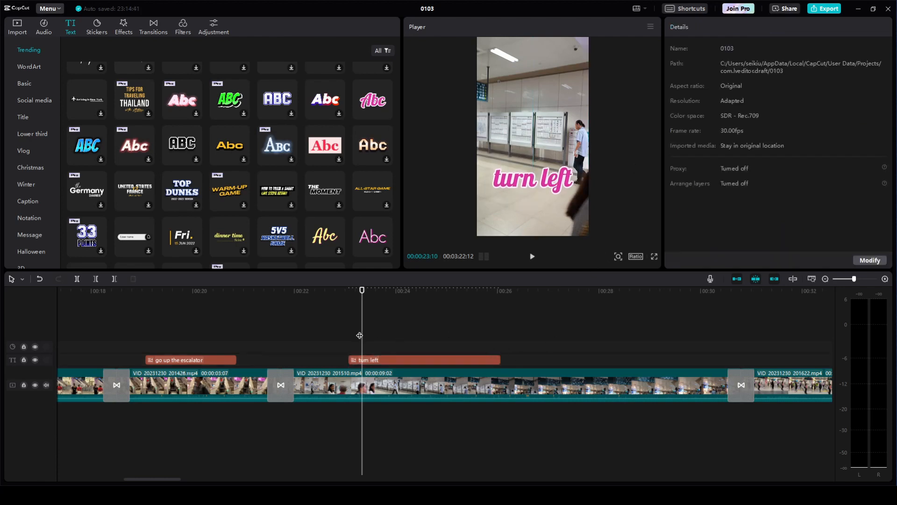
Play back the opening of VID_20231230_201510.mp4 to check when the "turn left" caption appears.
click(340, 314)
key(space)
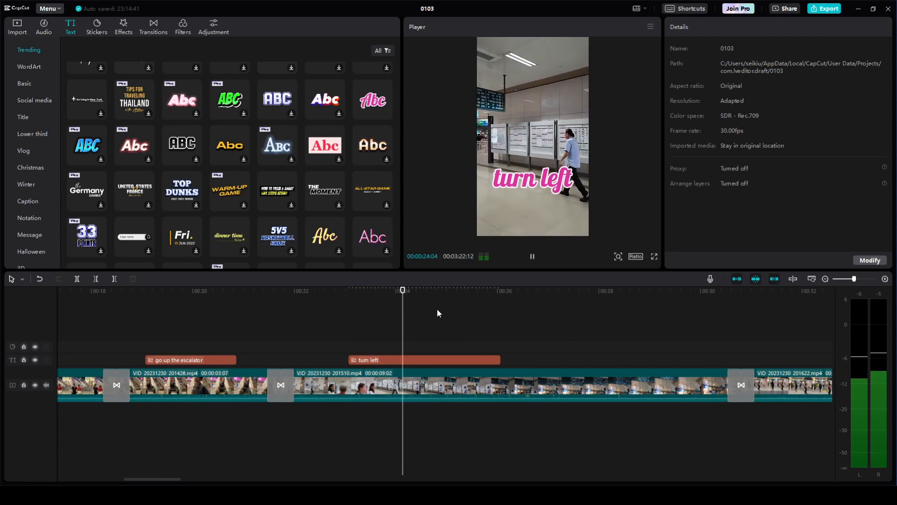
key(space)
drag(304, 322, 281, 322)
key(space)
key(space)
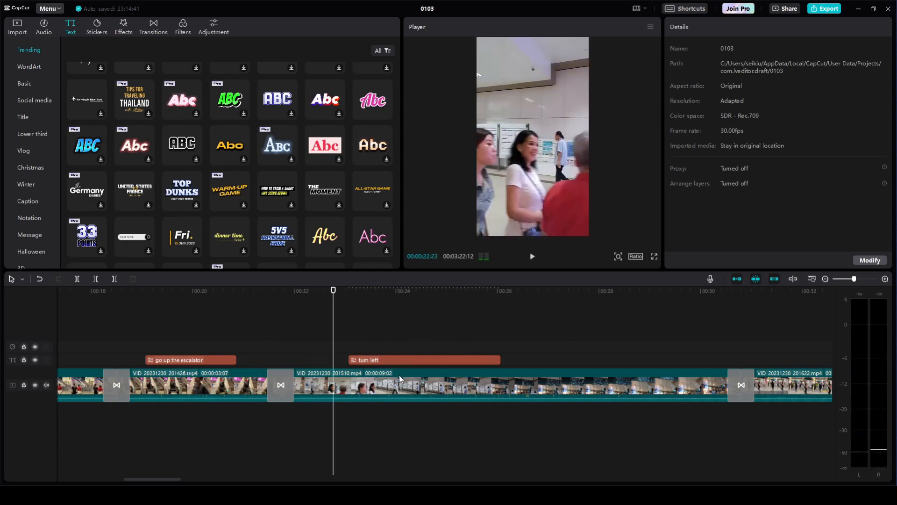
Shift the "turn left" caption earlier, closer to the opening transition of VID_20231230_201510.mp4, and play it back.
drag(406, 361, 359, 347)
click(296, 314)
key(space)
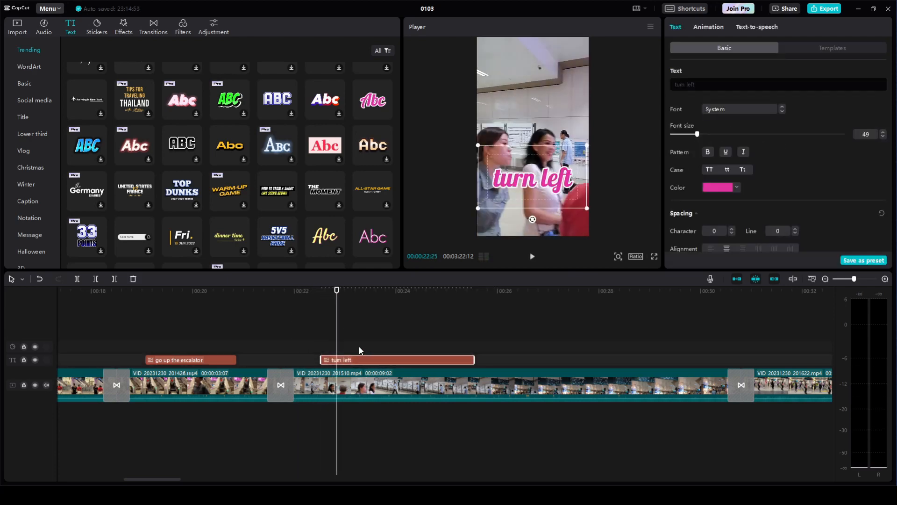
click(298, 319)
click(310, 321)
key(space)
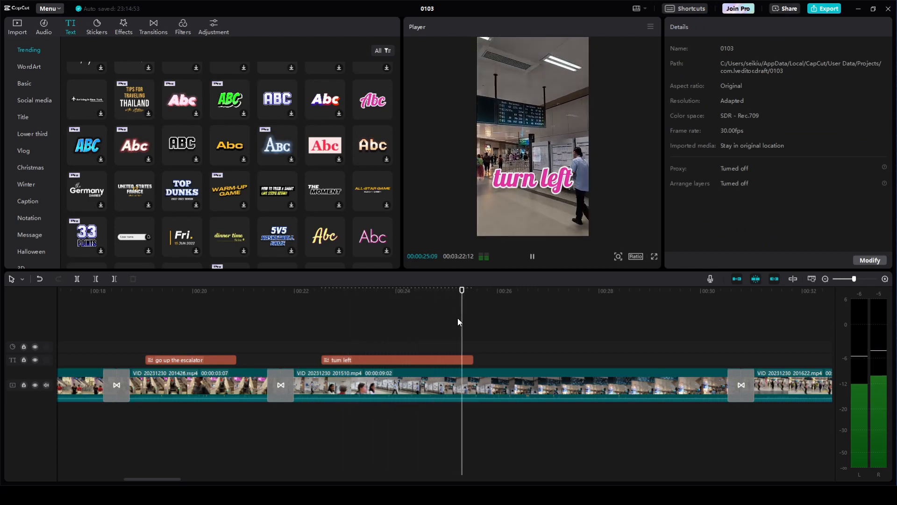
key(space)
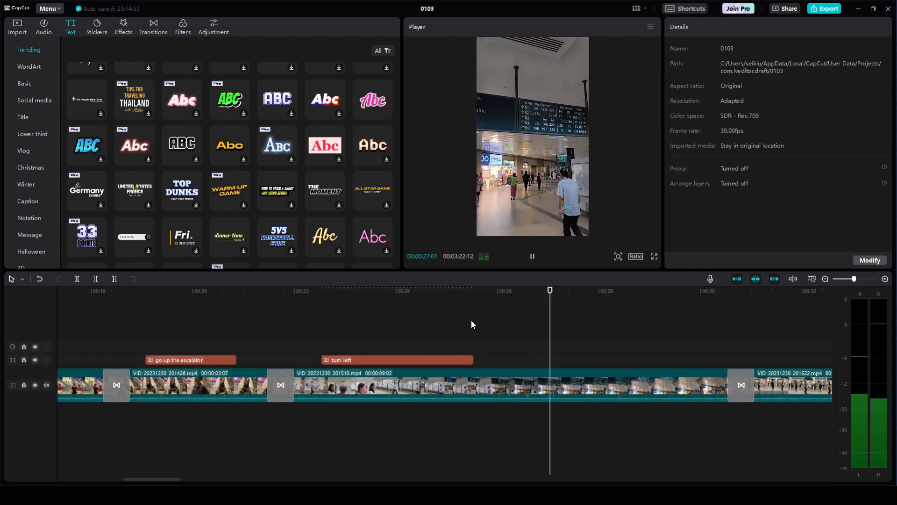
Try inserting a freeze frame in VID_20231230_201510.mp4 at 00:00:27:03, and undo it.
right_click(560, 377)
mouse_move(595, 273)
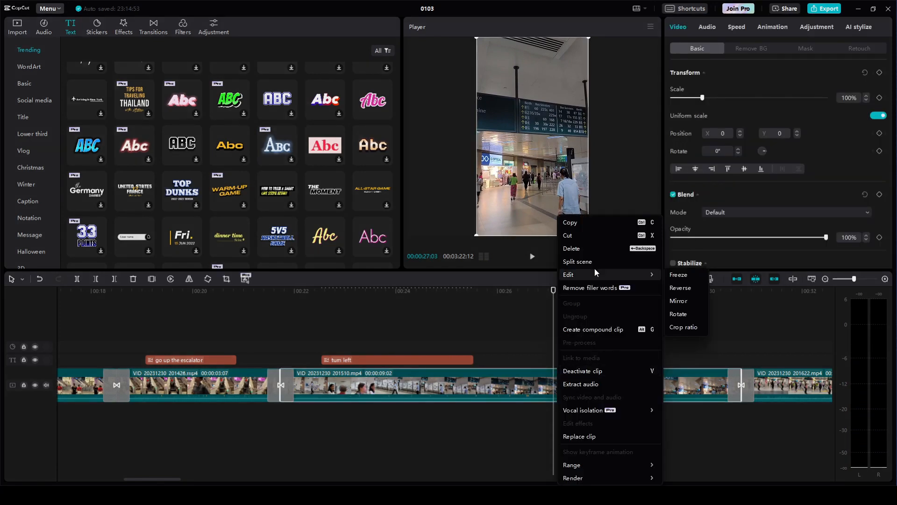
click(680, 275)
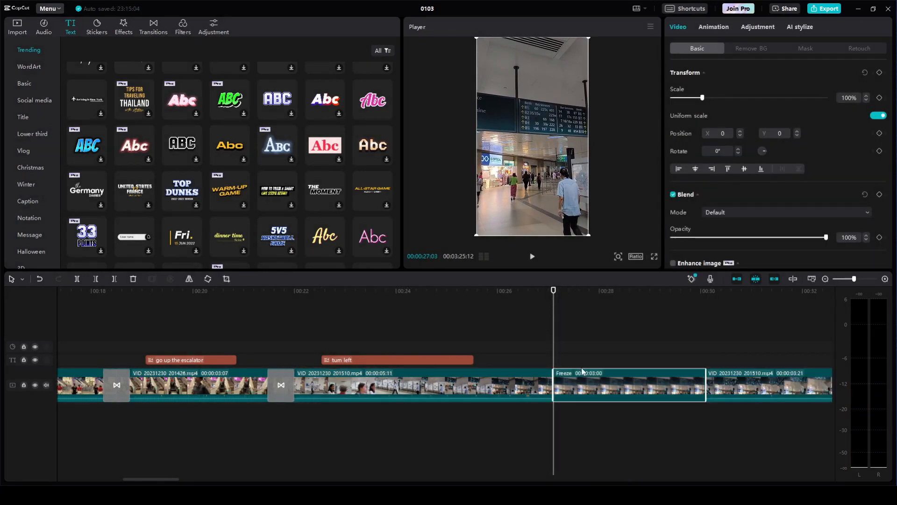
click(583, 331)
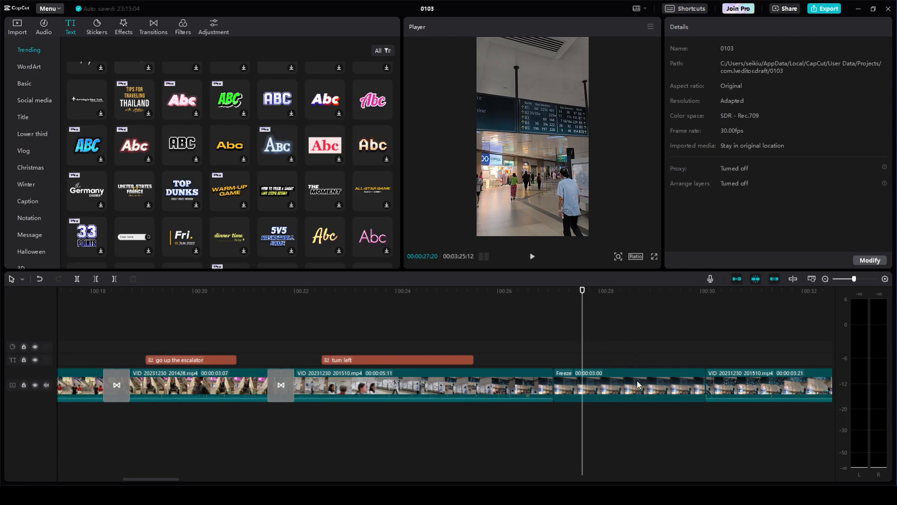
click(617, 317)
key(ctrl+z)
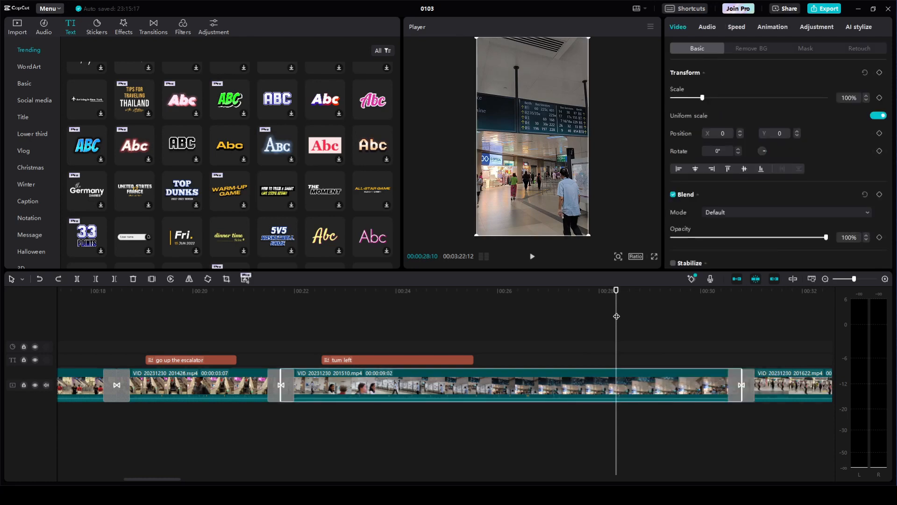
Scrub through the end of VID_20231230_201510.mp4 and all of VID_20231230_201622.mp4 into the start of VID_20231230_205102.mp4.
click(565, 325)
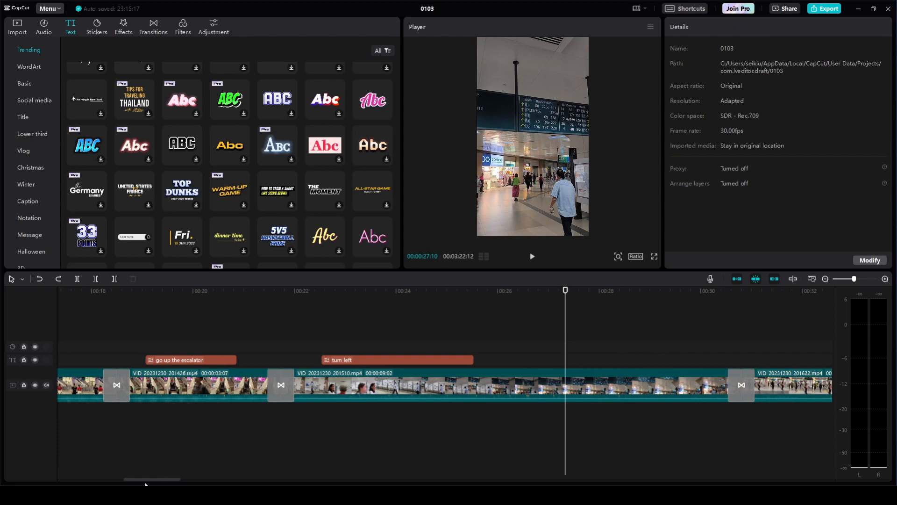
drag(148, 479, 211, 480)
click(414, 323)
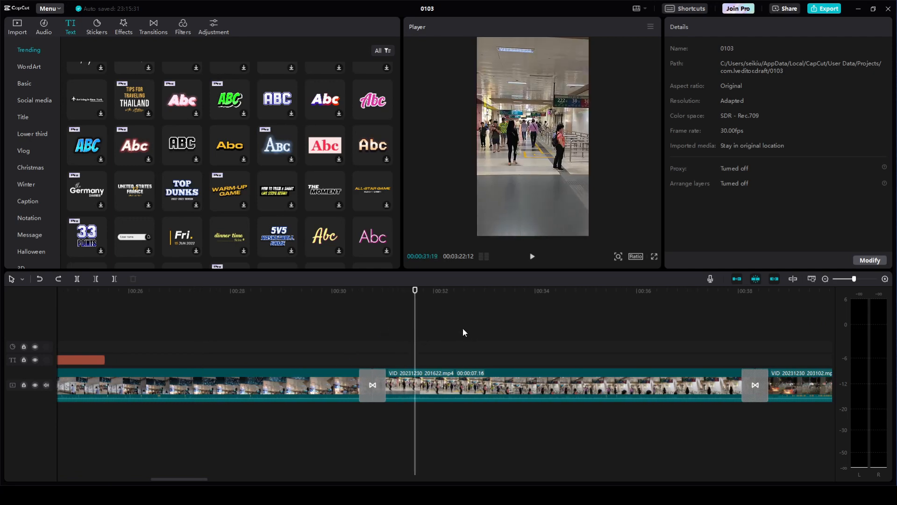
drag(415, 290, 799, 296)
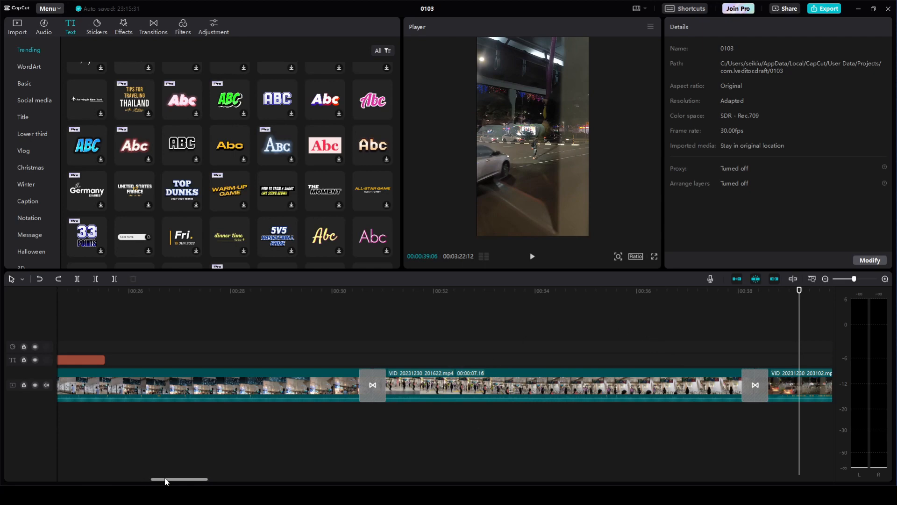
drag(168, 479, 222, 484)
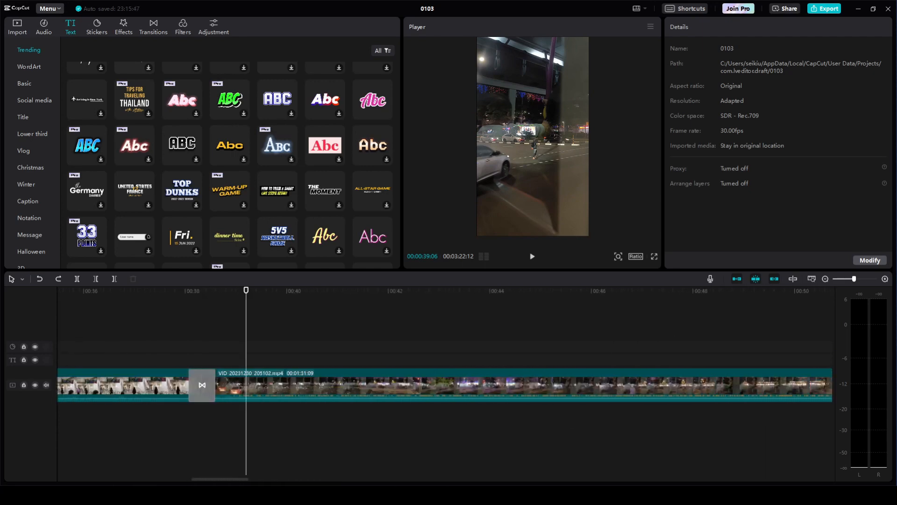
Play back and inspect the Infinite transition into VID_20231230_205102.mp4, and return to the beginning of the timeline.
click(185, 338)
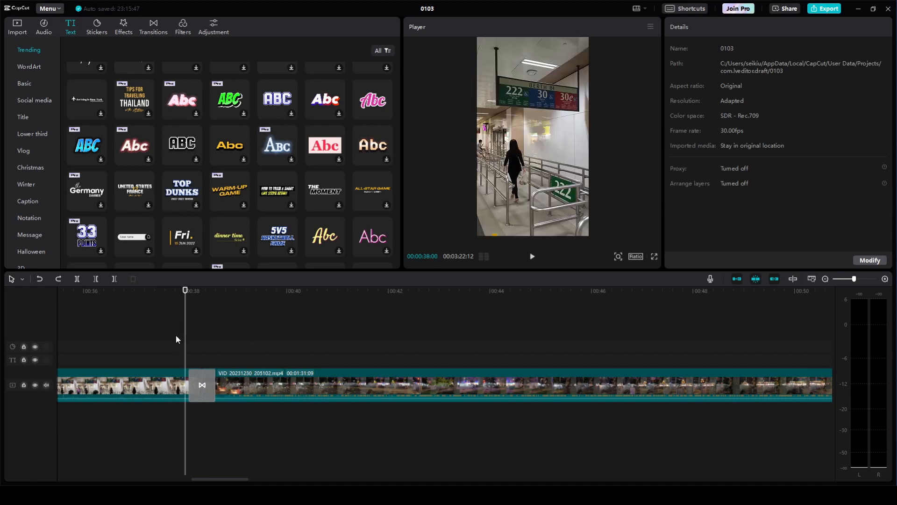
key(space)
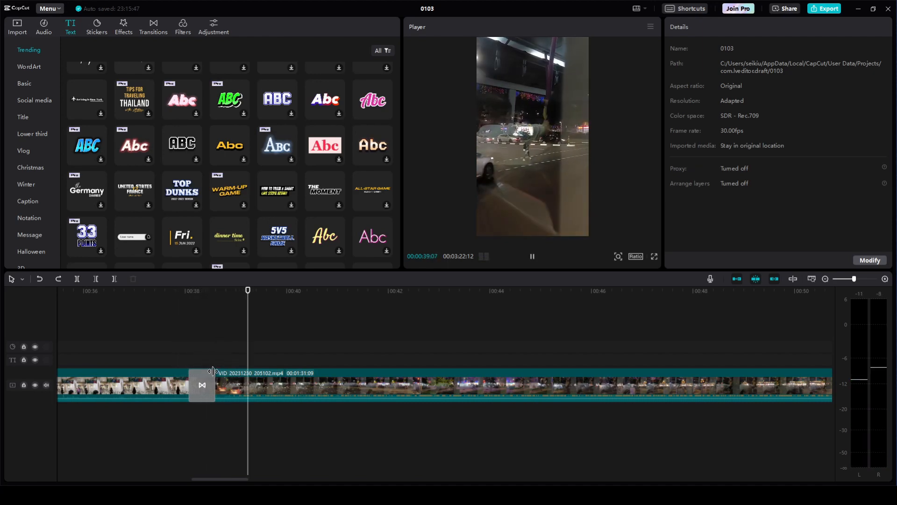
click(183, 320)
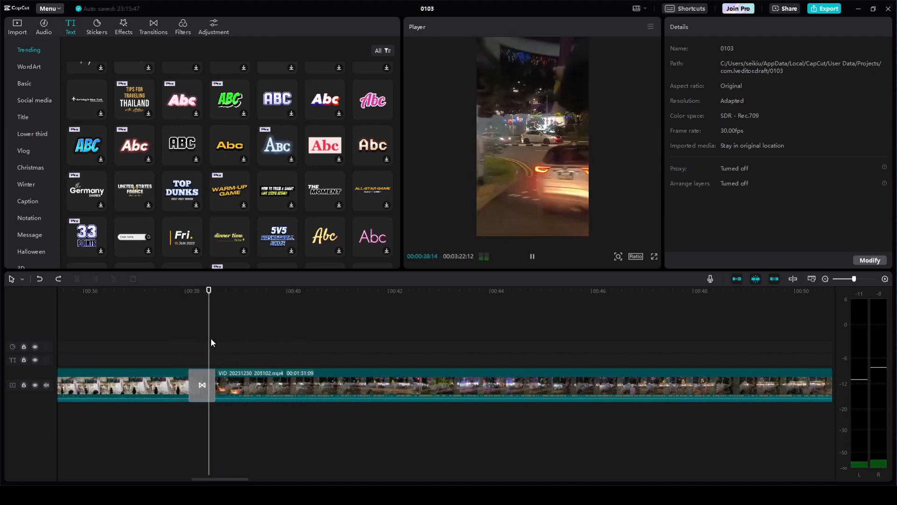
key(space)
click(210, 384)
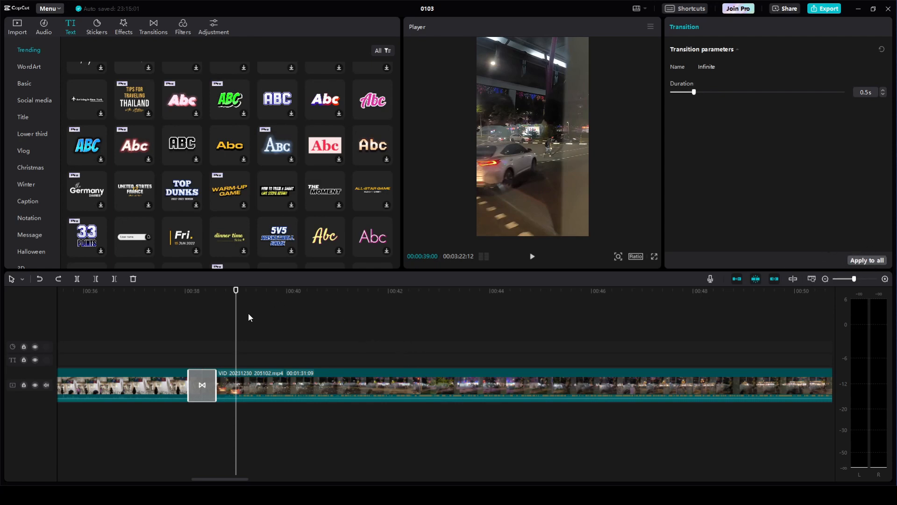
scroll(245, 335, down, 2)
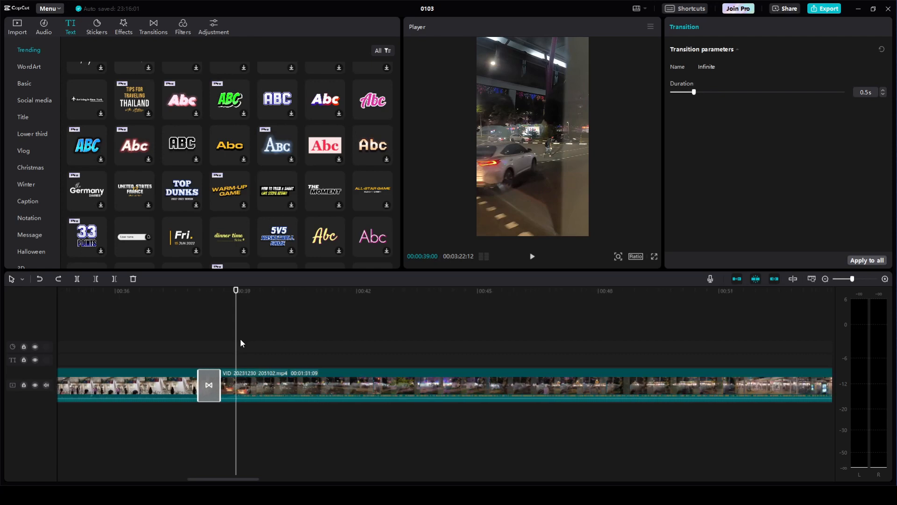
drag(245, 479, 115, 479)
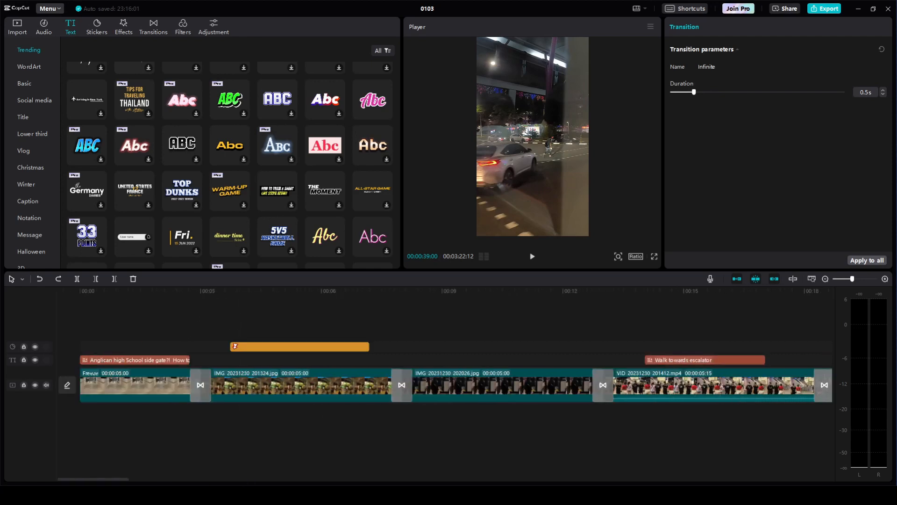